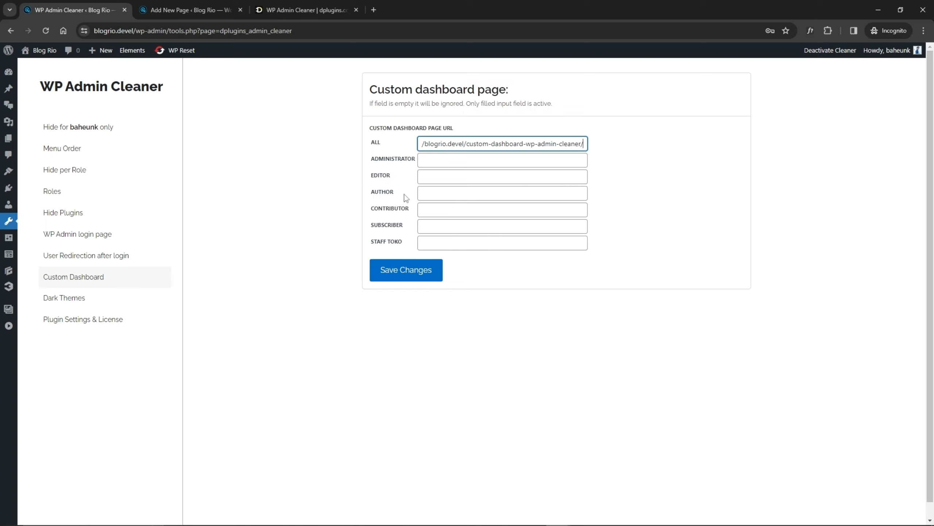
# Save the custom dashboard page URL setting and open the Dashboard home in a new browser tab beside the settings.
pyautogui.click(404, 271)
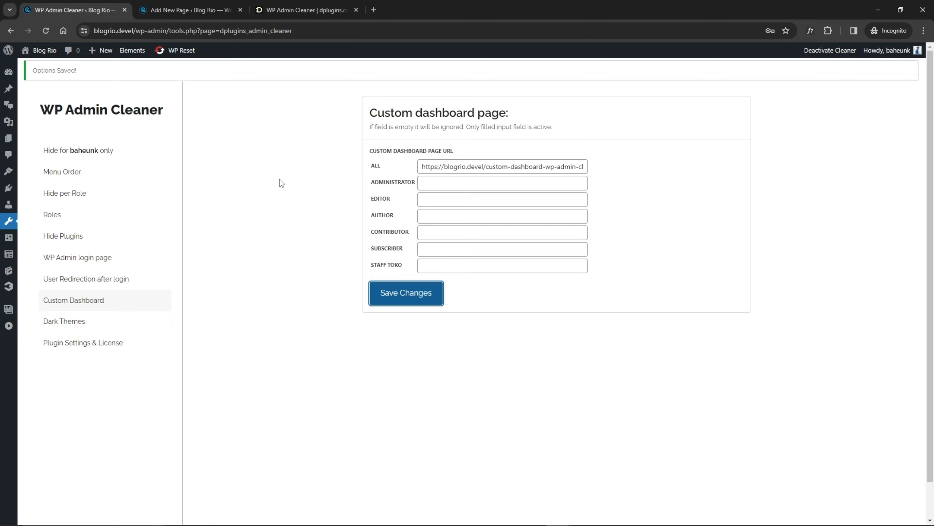
pyautogui.moveTo(8, 51)
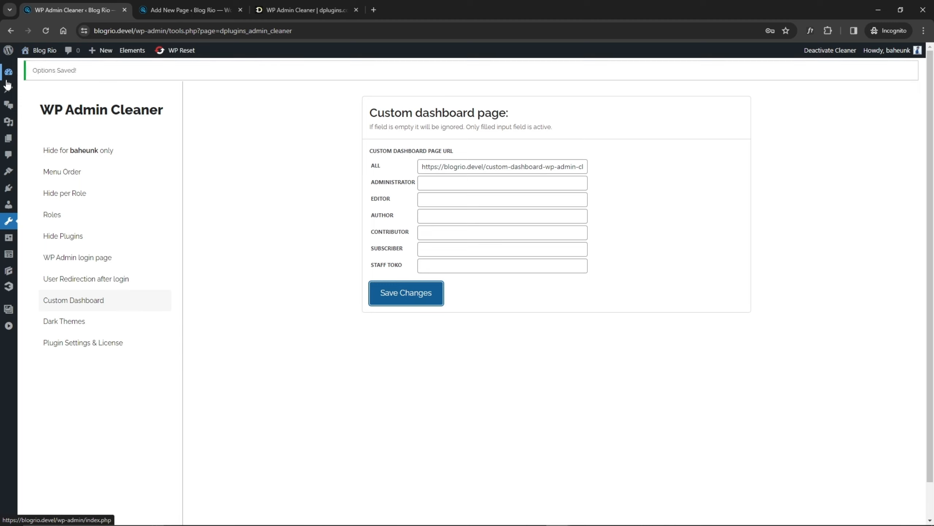
pyautogui.moveTo(8, 75)
pyautogui.click(35, 90)
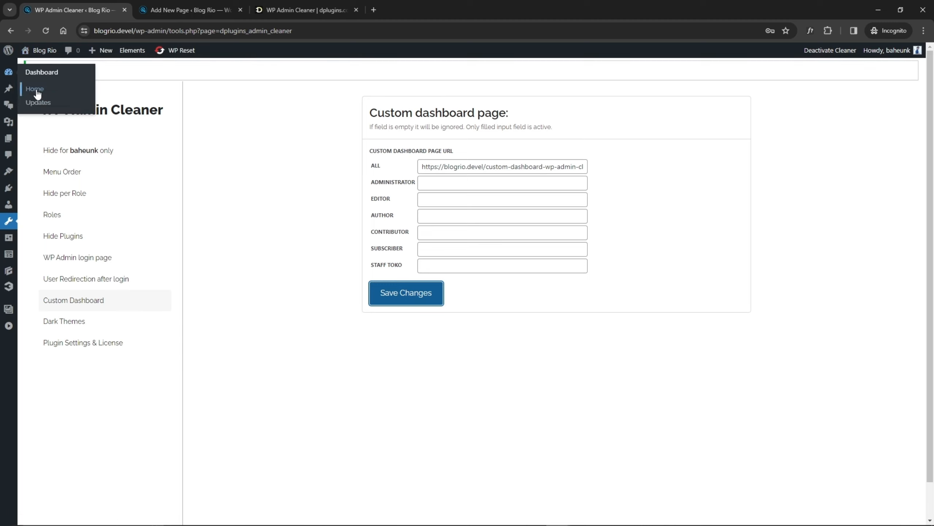
pyautogui.rightClick(37, 94)
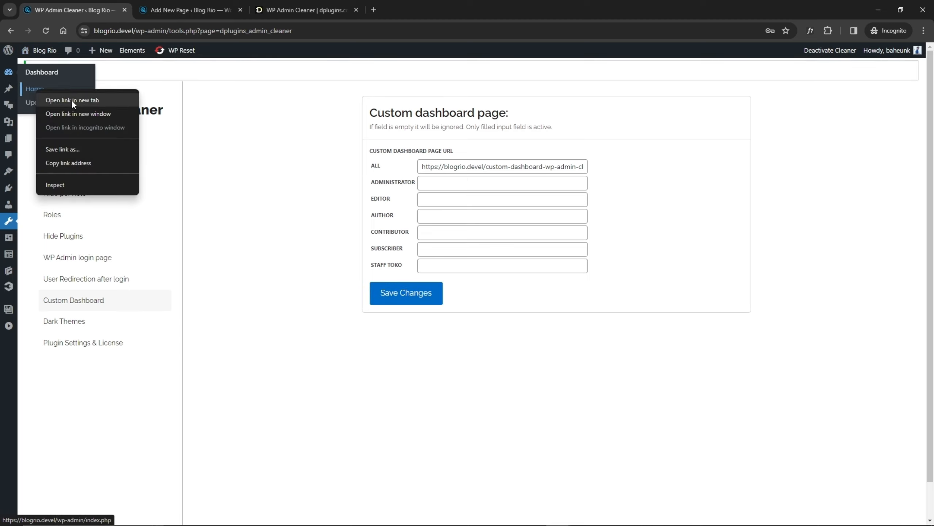
pyautogui.click(71, 99)
pyautogui.moveTo(302, 10); pyautogui.dragTo(198, 10)
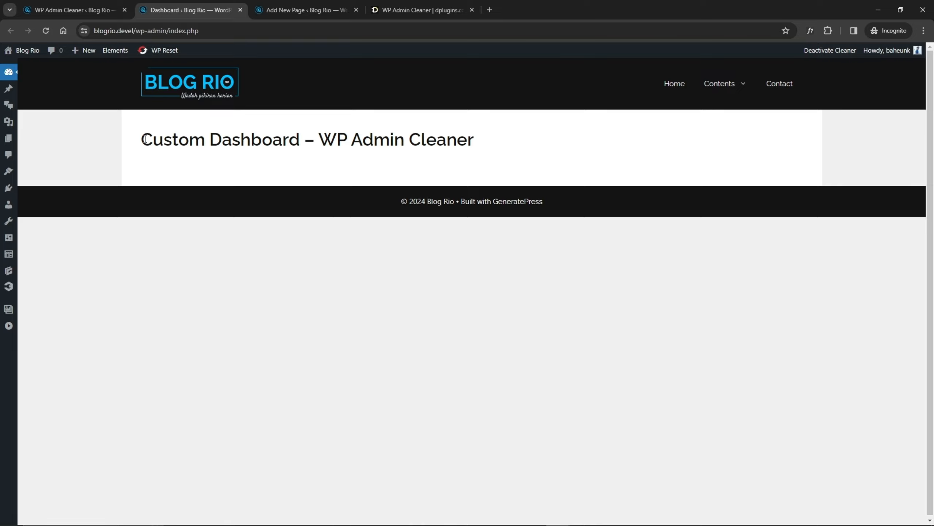
pyautogui.moveTo(144, 139)
pyautogui.mouseDown()
pyautogui.moveTo(484, 147)
pyautogui.moveTo(139, 141)
pyautogui.mouseUp()
# Disable the top bar, header, primary navigation, featured image, content title and footer in the custom dashboard page's layout settings.
pyautogui.click(309, 8)
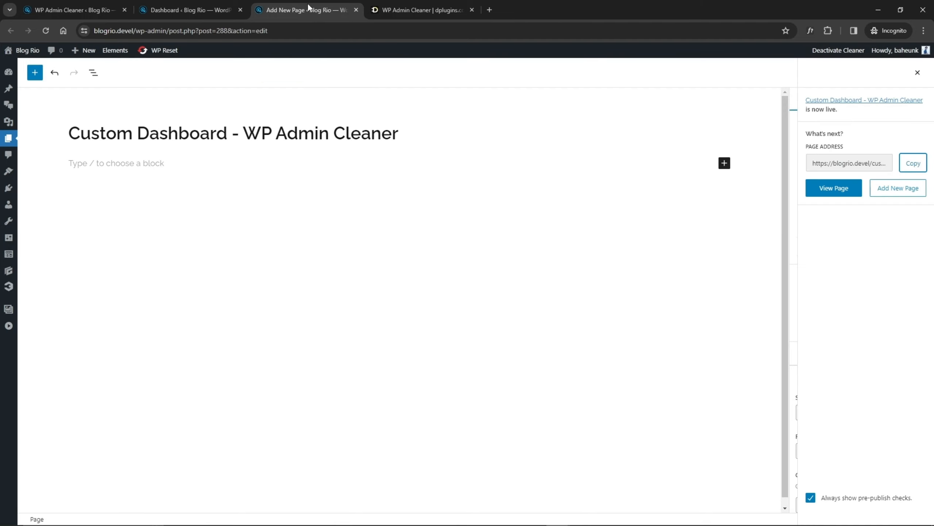
pyautogui.click(918, 73)
pyautogui.scroll(-2, 817, 342)
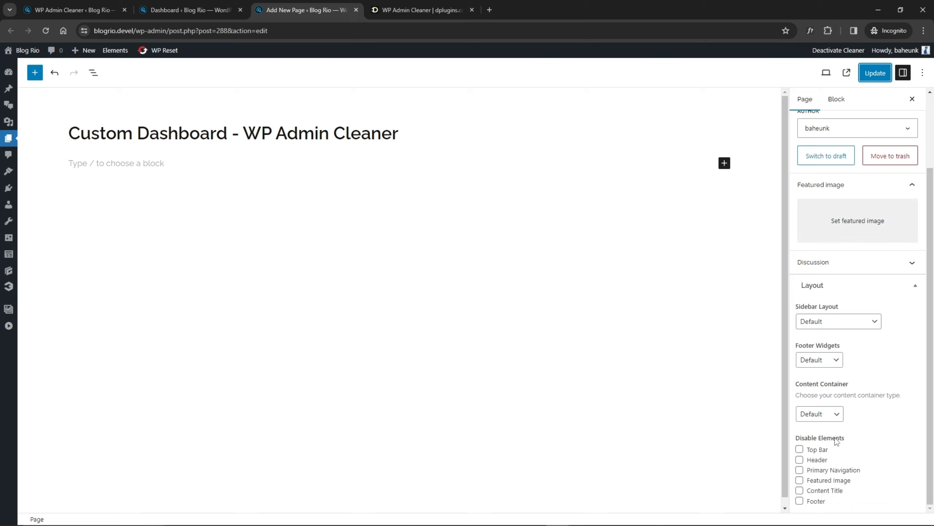
pyautogui.click(799, 449)
pyautogui.click(799, 459)
pyautogui.click(800, 470)
pyautogui.click(799, 480)
pyautogui.click(799, 490)
pyautogui.click(799, 501)
# Check the page title on the live dashboard and update the custom dashboard page with its layout changes.
pyautogui.click(197, 11)
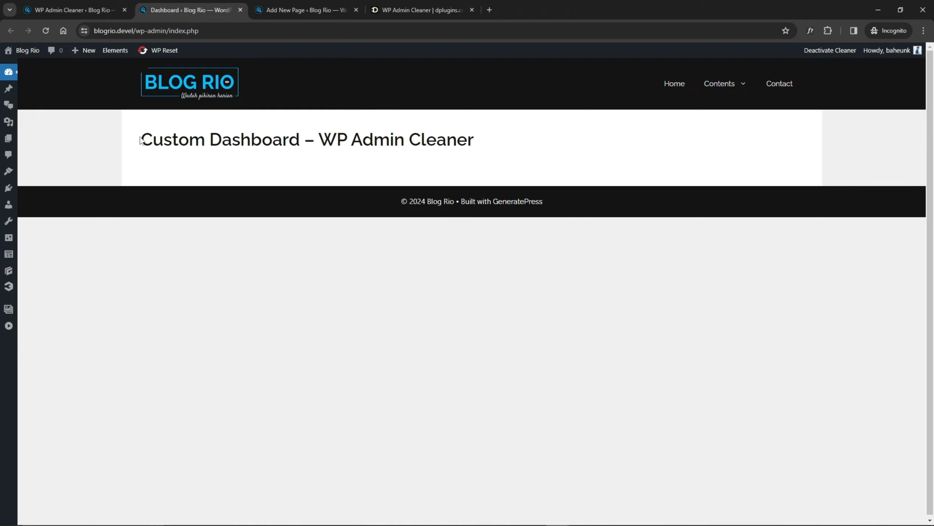
pyautogui.moveTo(144, 137); pyautogui.dragTo(477, 140)
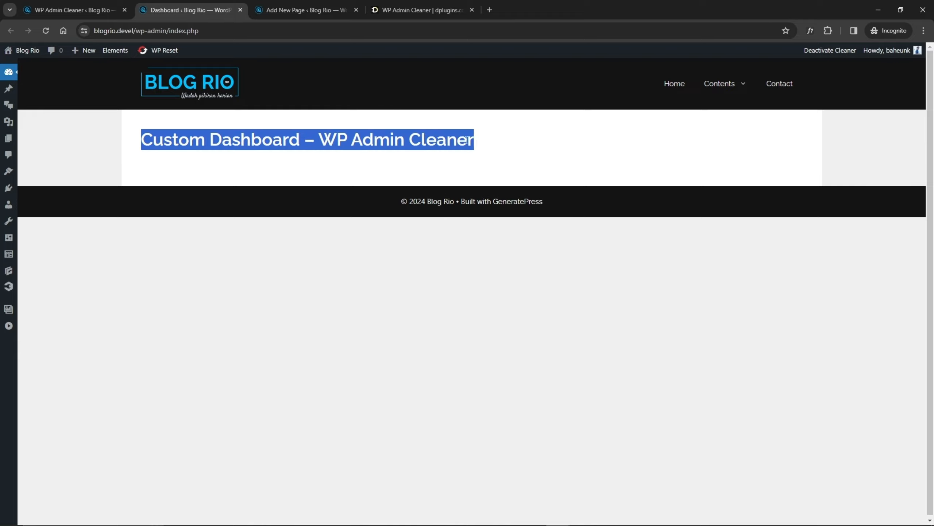
pyautogui.click(324, 78)
pyautogui.click(318, 12)
pyautogui.click(885, 73)
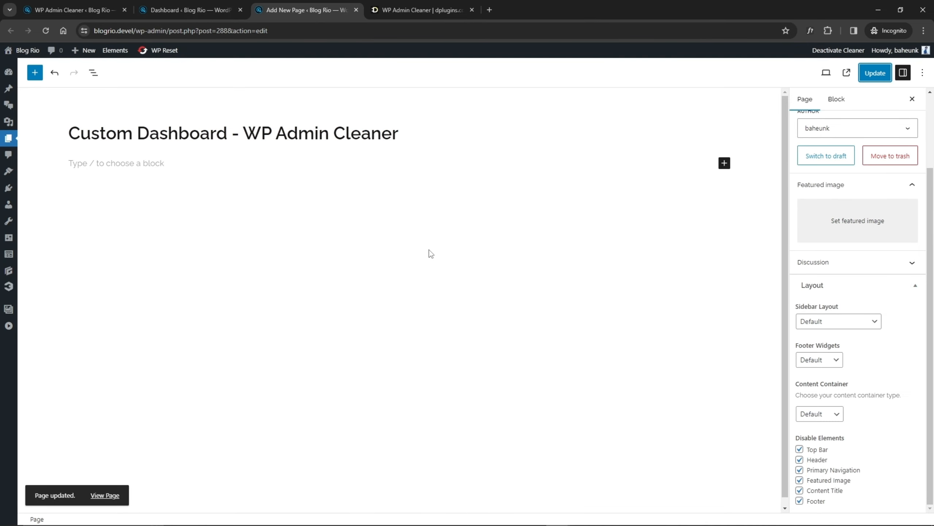
# Insert a Container block below the page title and nest it with a second container.
pyautogui.click(728, 165)
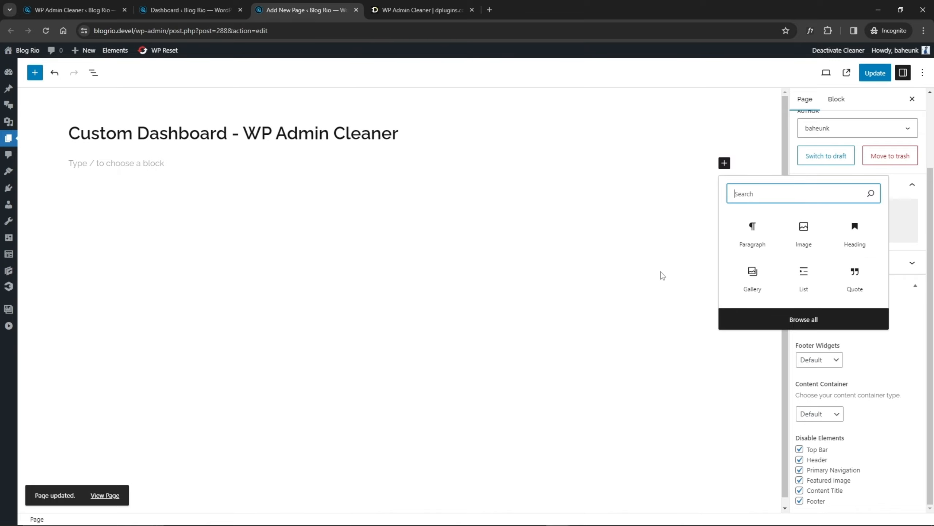
pyautogui.write('contai')
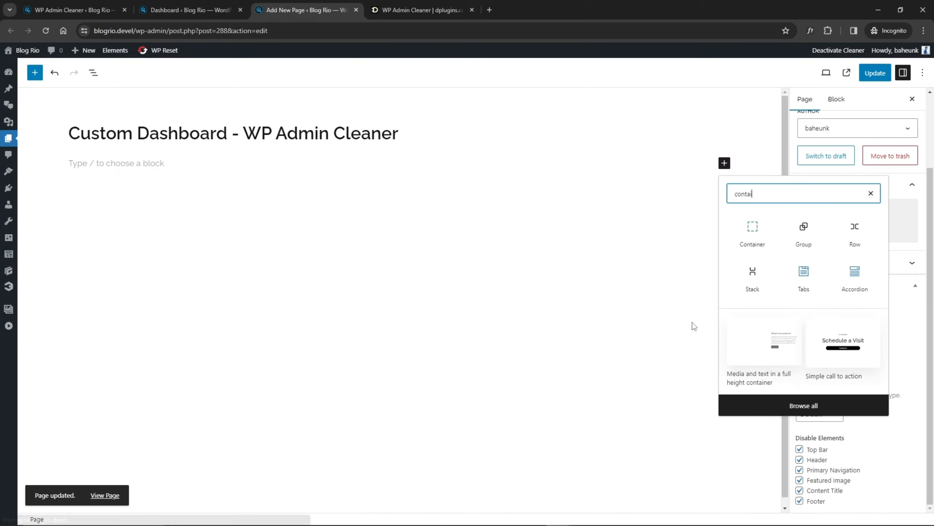
pyautogui.click(752, 234)
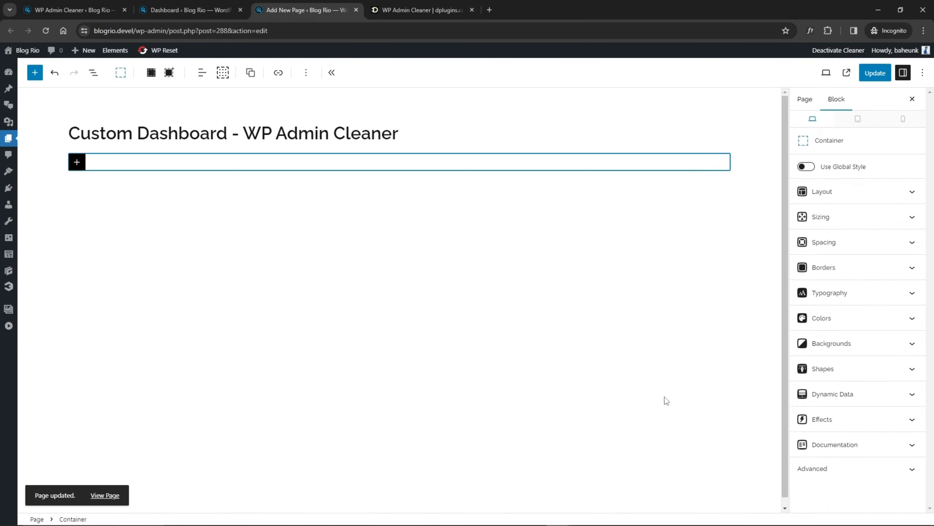
pyautogui.click(169, 72)
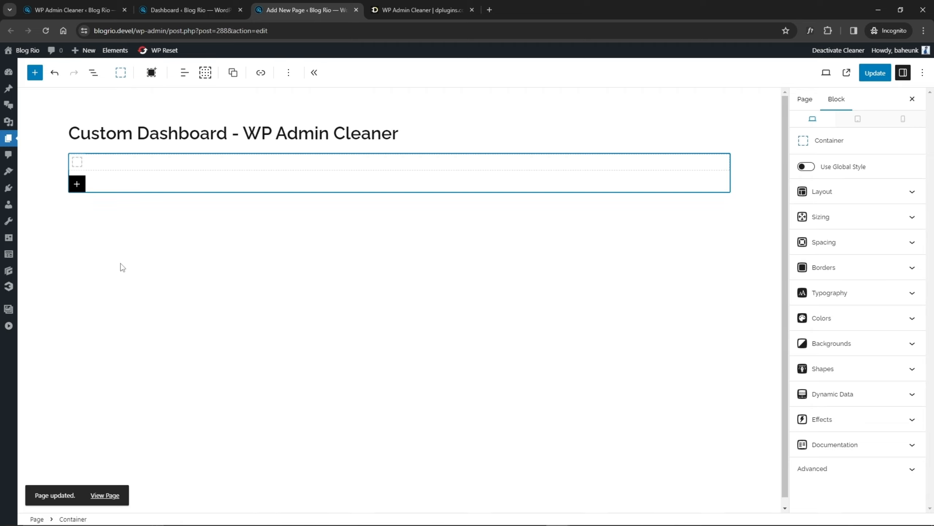
# Insert a Headline block in the outer container and center that container's text.
pyautogui.click(77, 184)
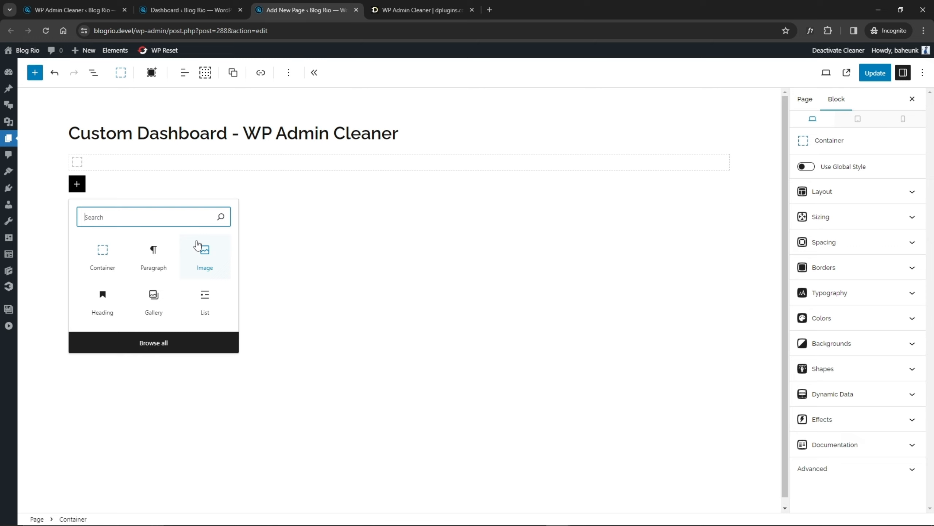
pyautogui.write('Head')
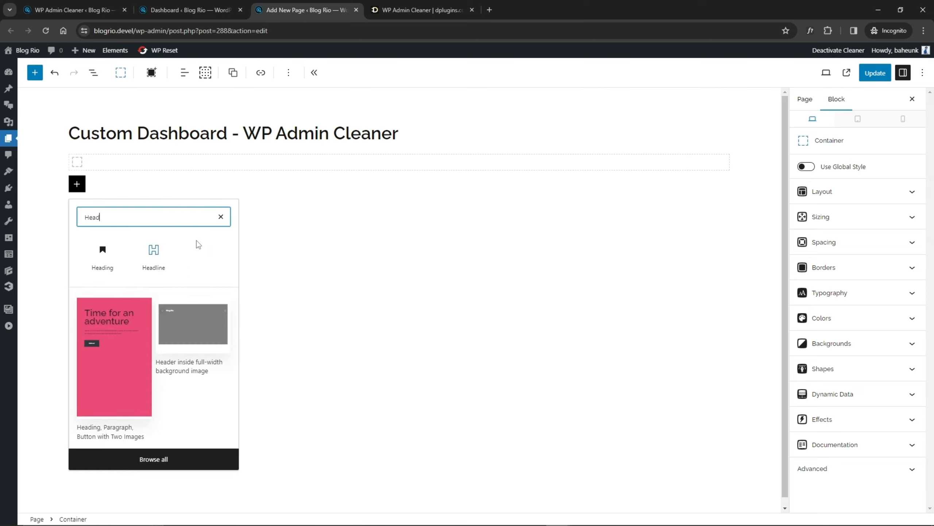
pyautogui.click(158, 260)
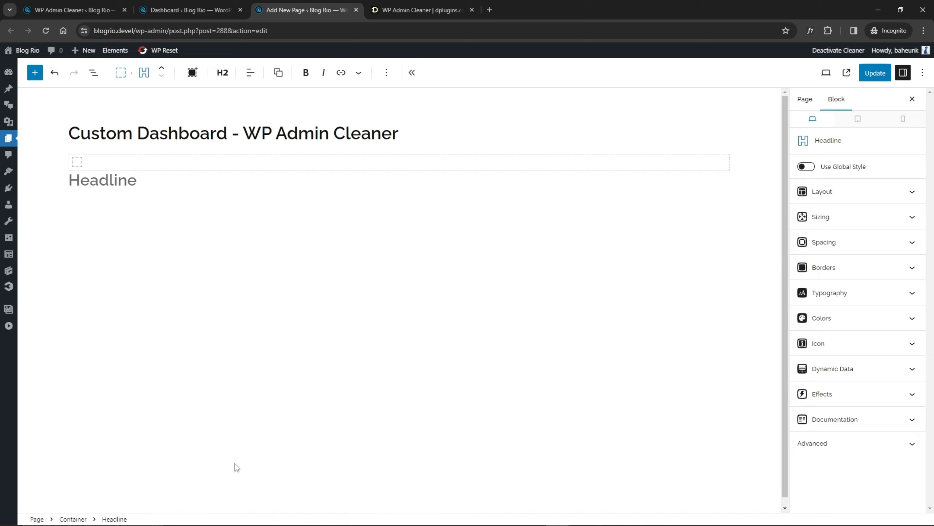
pyautogui.click(73, 519)
pyautogui.click(184, 73)
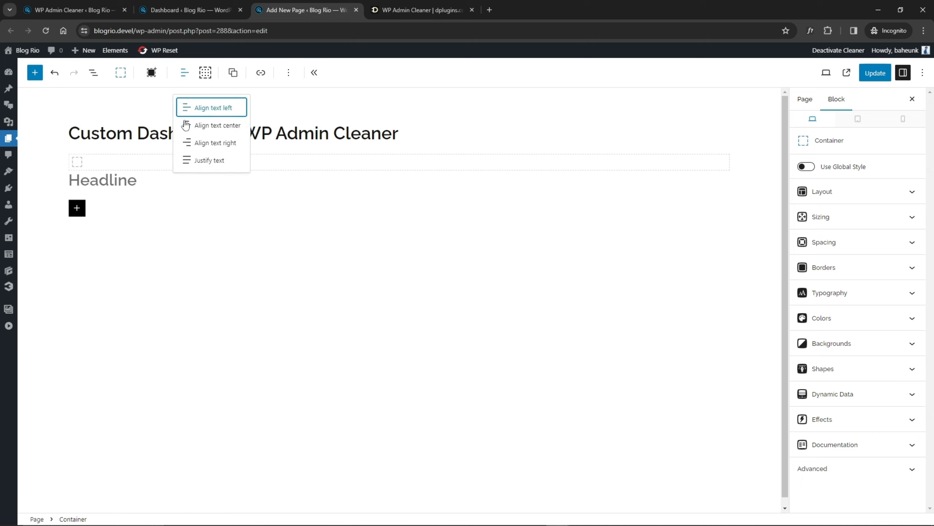
pyautogui.click(203, 126)
# Enter "Ini merupakan custom dashboard" as the headline text and move the headline into the inner container.
pyautogui.click(371, 185)
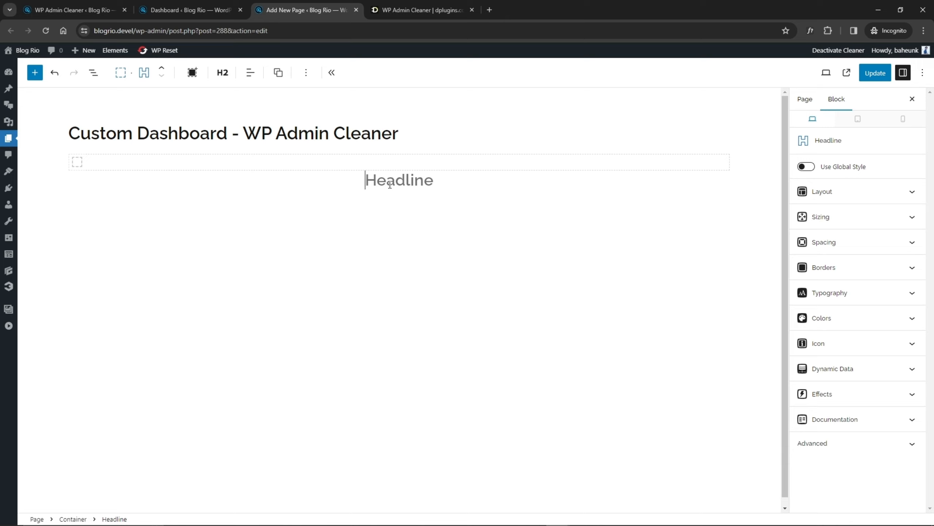
pyautogui.write('I')
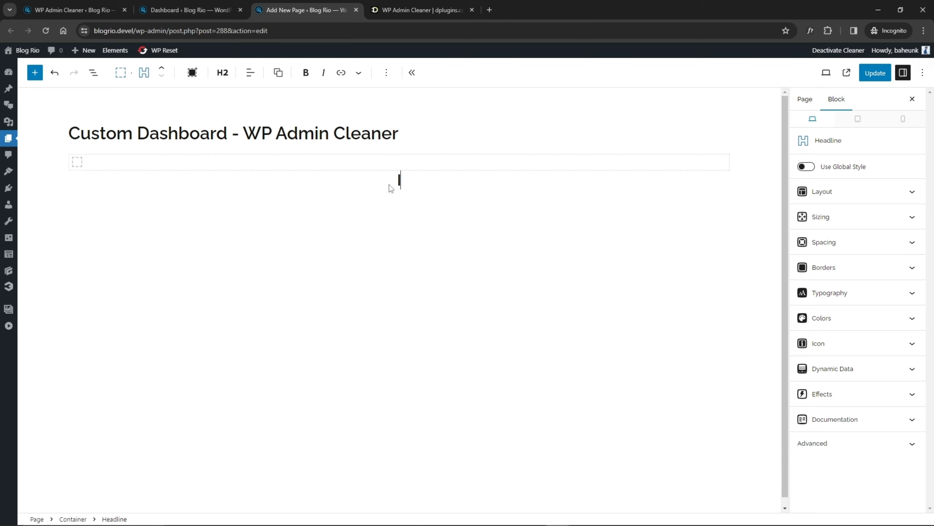
pyautogui.write('ni merupakan ')
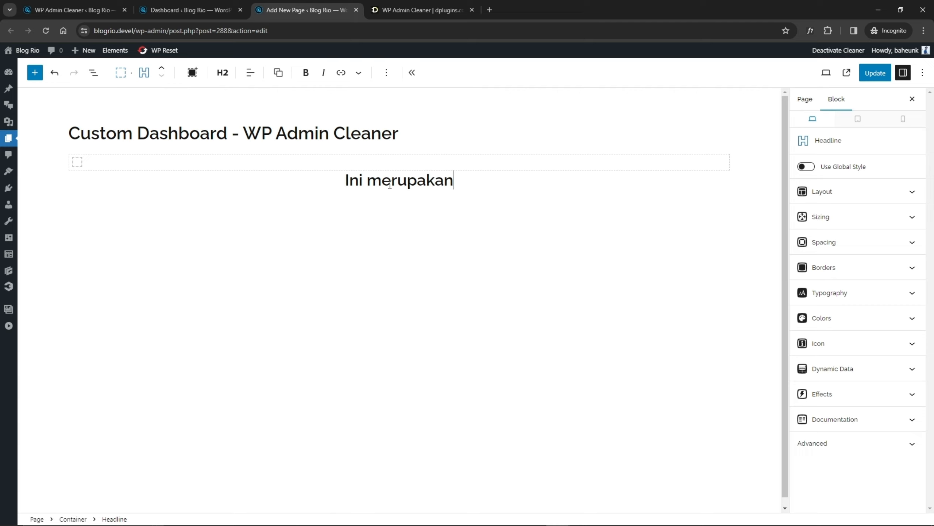
pyautogui.write('cu')
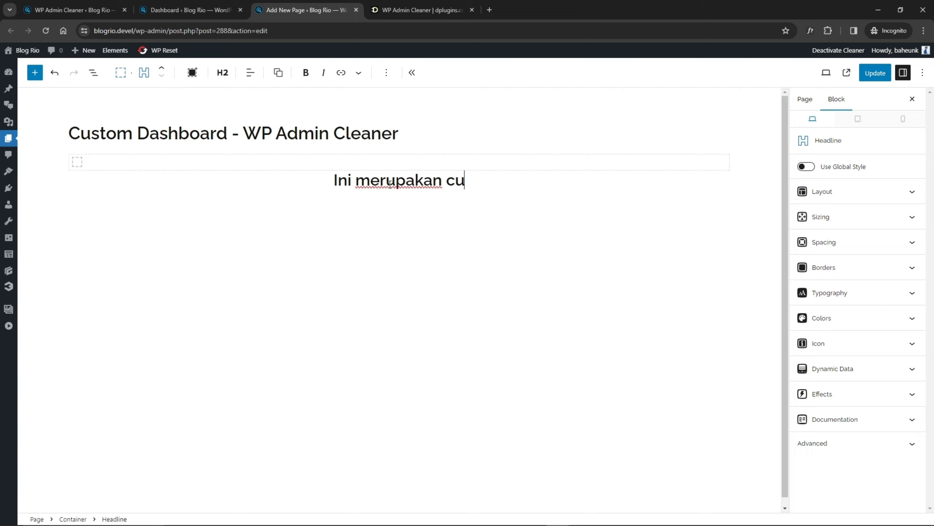
pyautogui.write('stom dashboard')
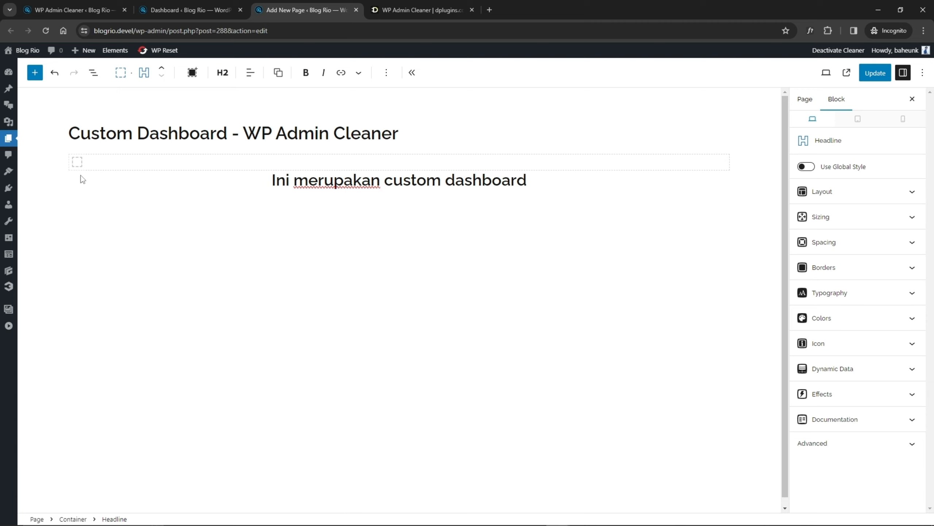
pyautogui.click(93, 73)
pyautogui.moveTo(85, 159); pyautogui.dragTo(89, 143)
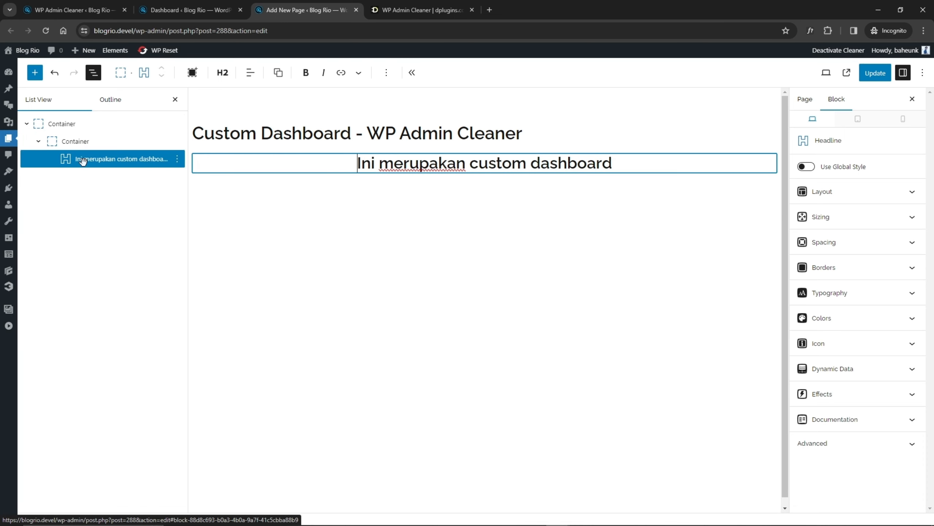
# Enable the global style option on the outer container and view its available styles.
pyautogui.click(65, 124)
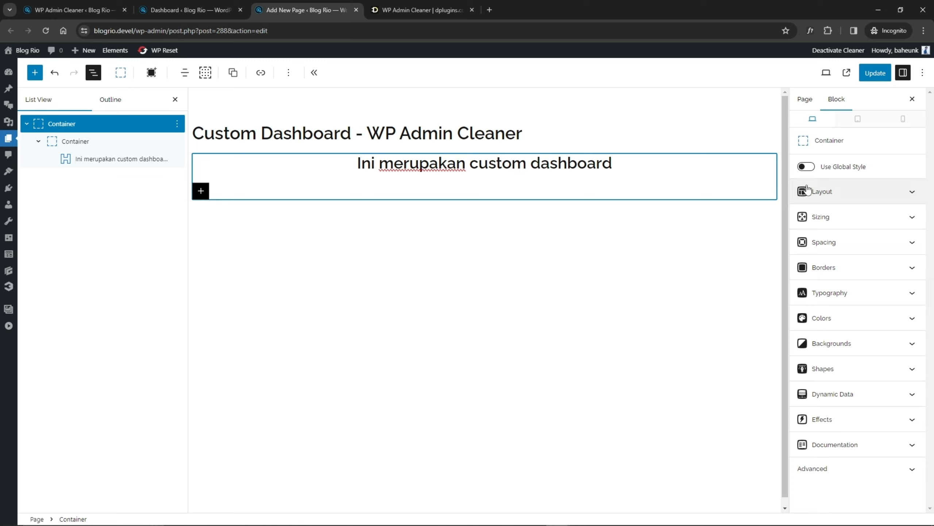
pyautogui.click(806, 167)
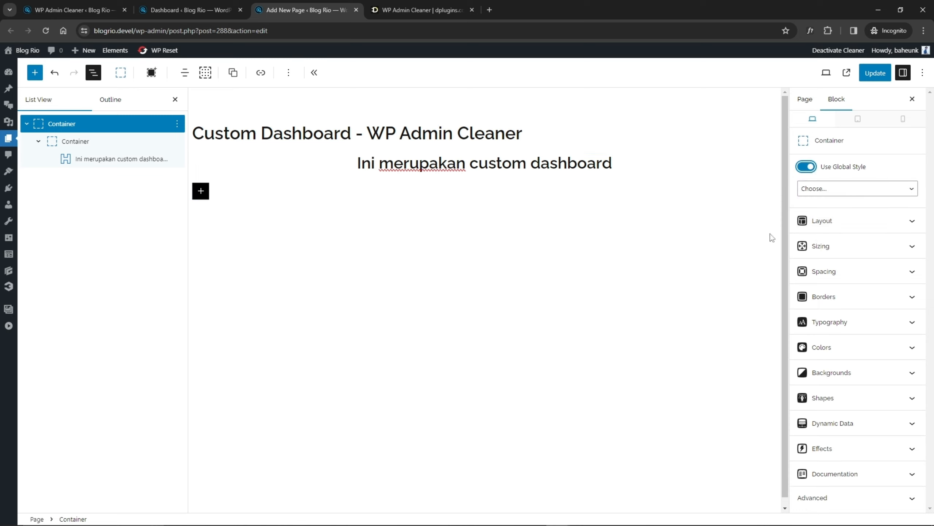
pyautogui.click(862, 189)
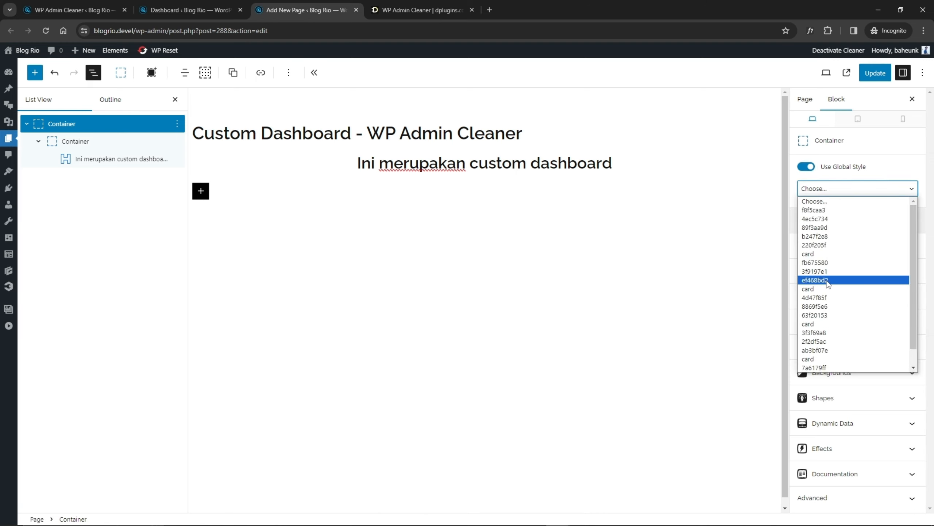
# Enable the global style option on the headline and apply the h1 style.
pyautogui.click(109, 159)
pyautogui.click(109, 159)
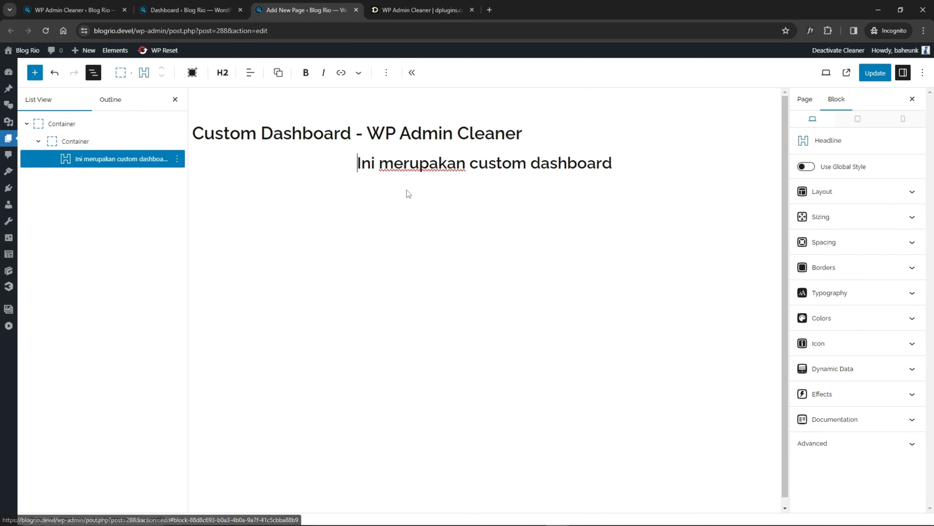
pyautogui.click(414, 167)
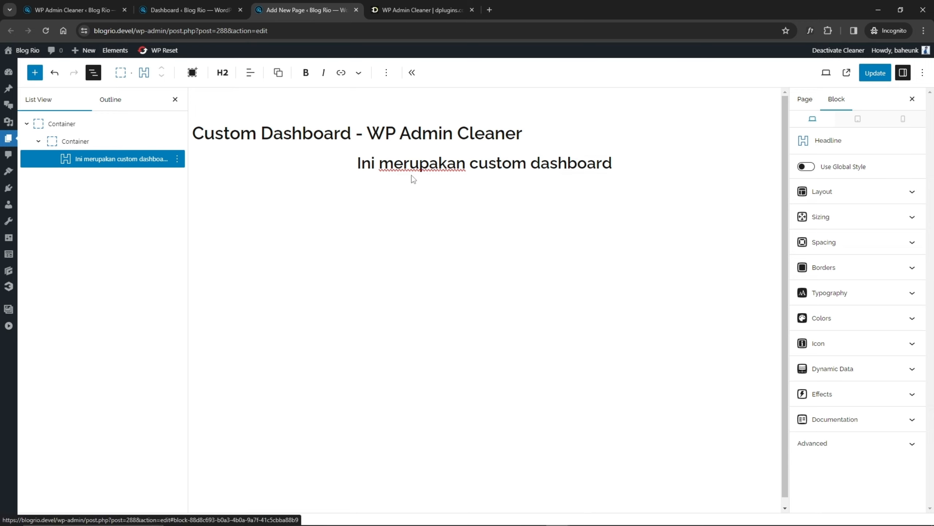
pyautogui.click(806, 167)
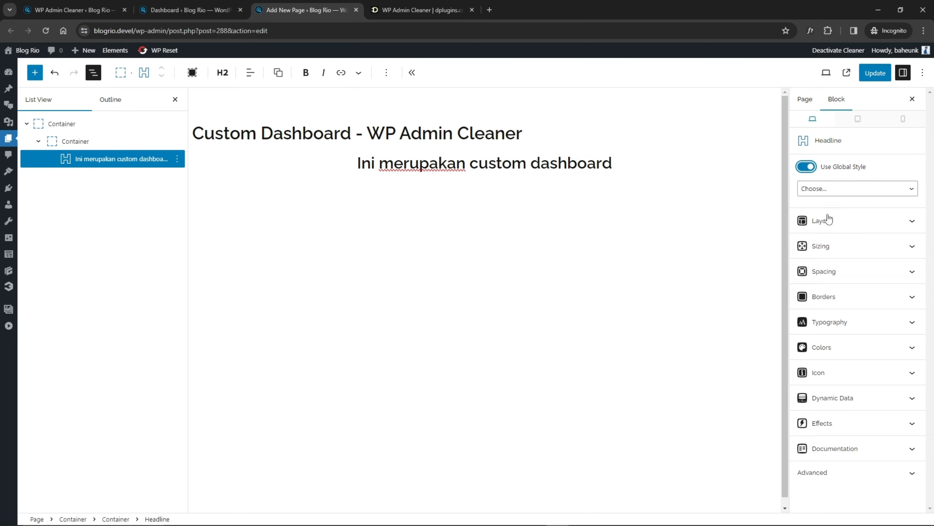
pyautogui.click(828, 193)
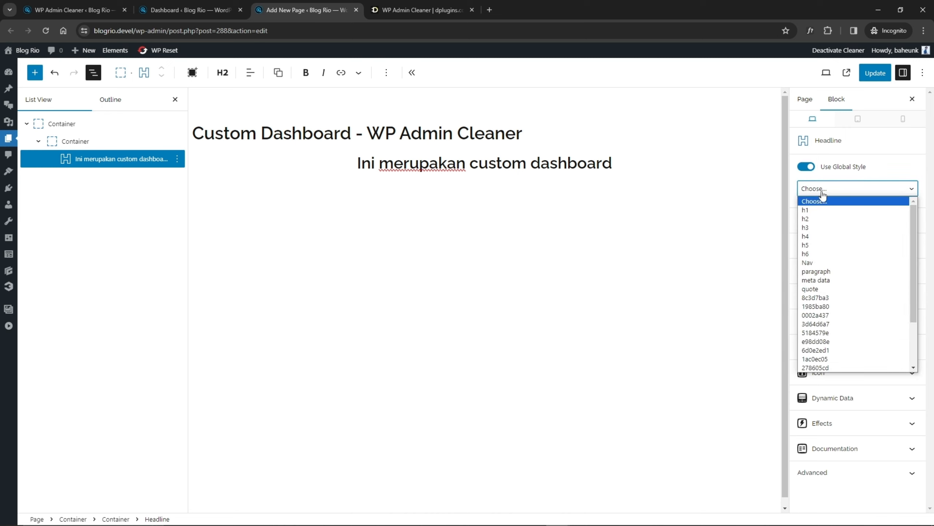
pyautogui.click(814, 211)
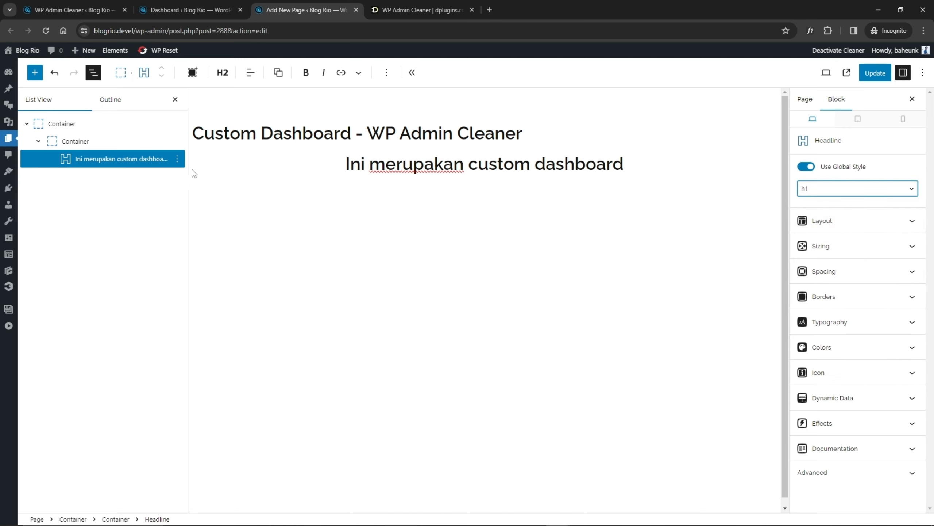
# Set the outer container's top and bottom padding to 80 px each.
pyautogui.click(56, 137)
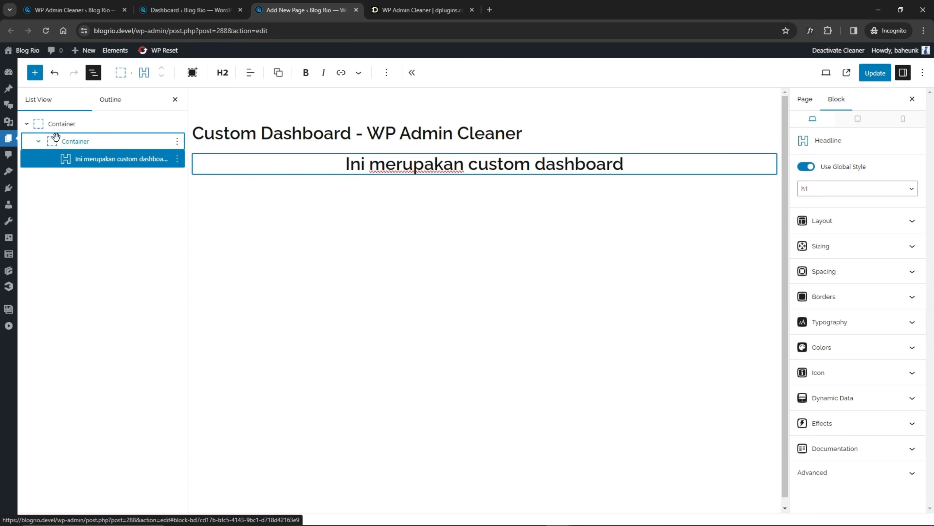
pyautogui.click(56, 127)
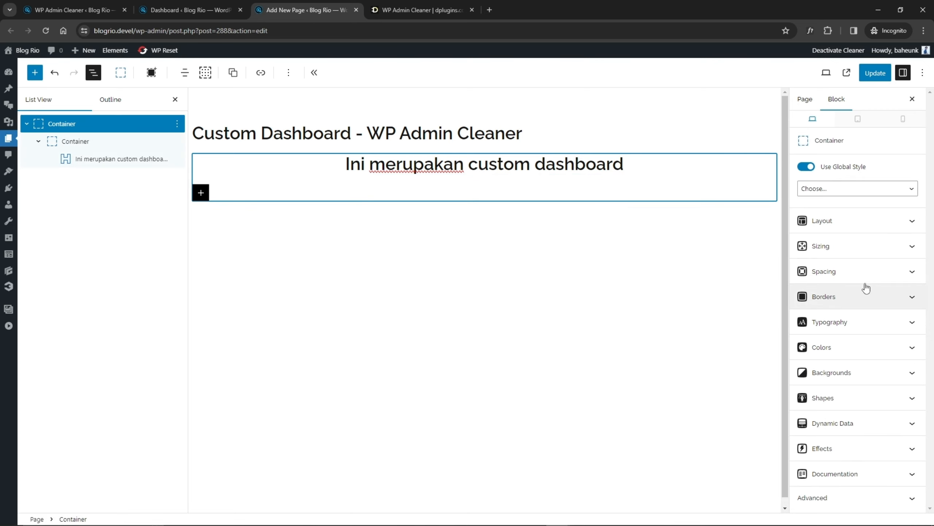
pyautogui.click(814, 273)
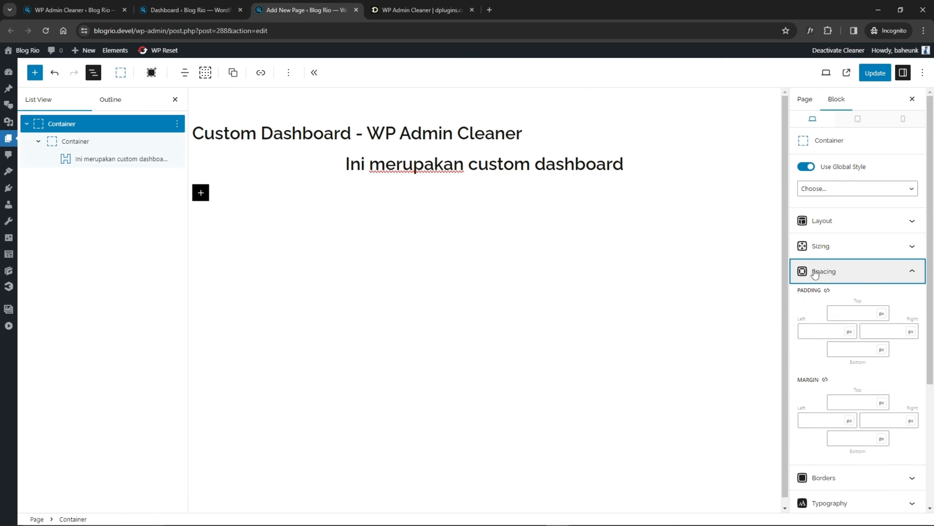
pyautogui.click(850, 317)
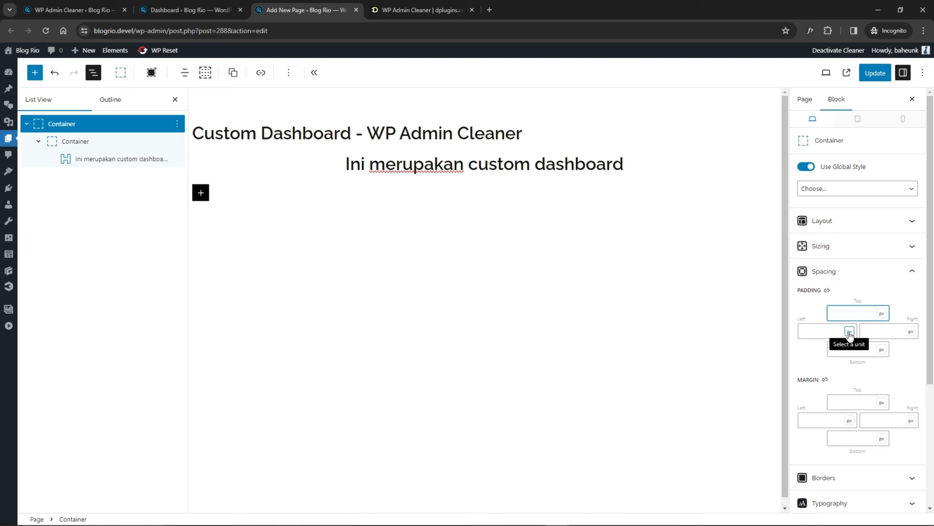
pyautogui.write('80')
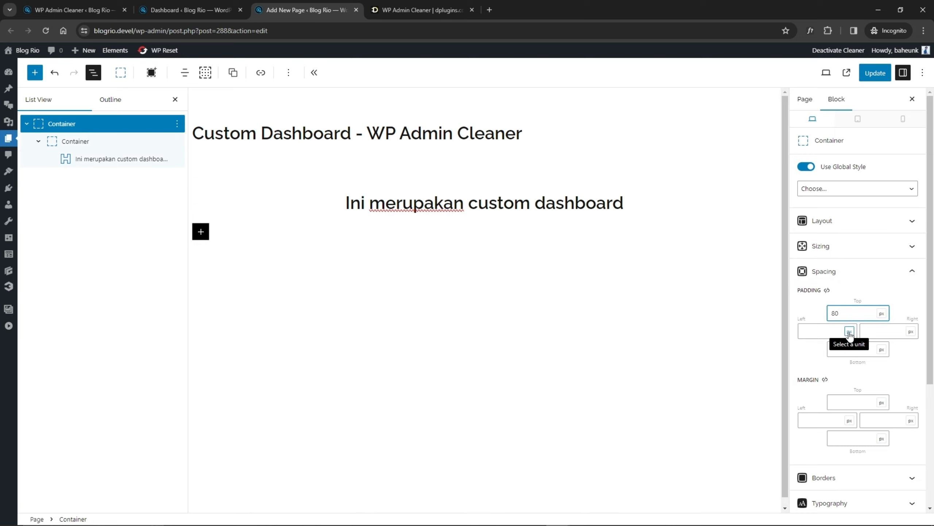
pyautogui.press('Tab')
pyautogui.press('Tab')
pyautogui.press('Tab')
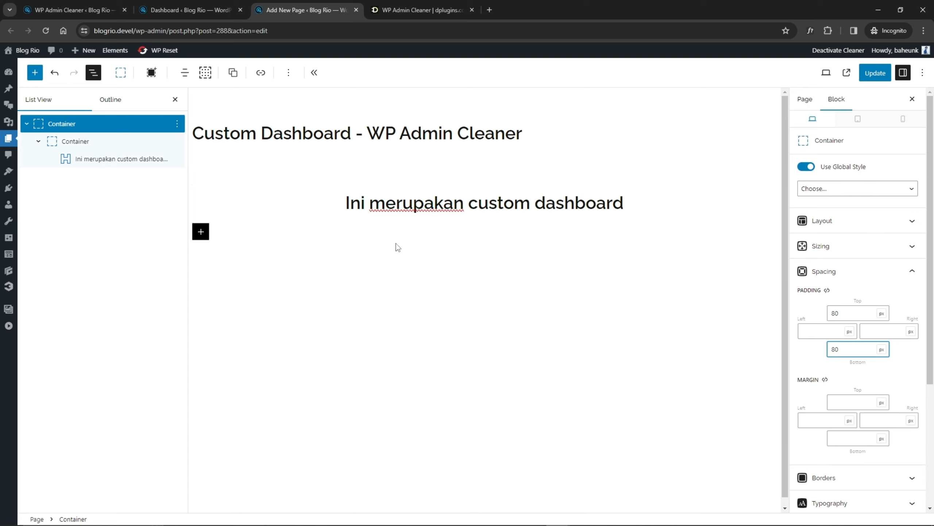
# Lay out the outer container as a flex column with centered item alignment and content justification, and save the page.
pyautogui.click(805, 227)
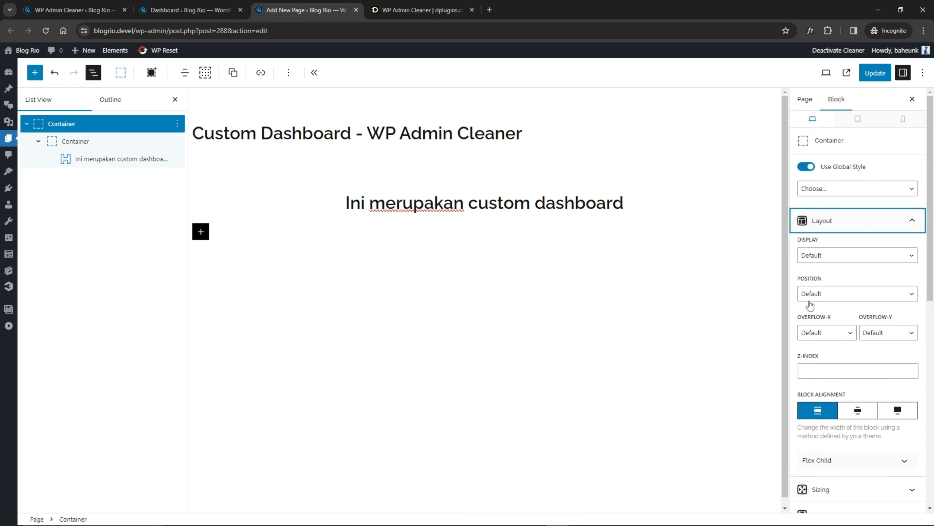
pyautogui.click(834, 259)
pyautogui.click(816, 295)
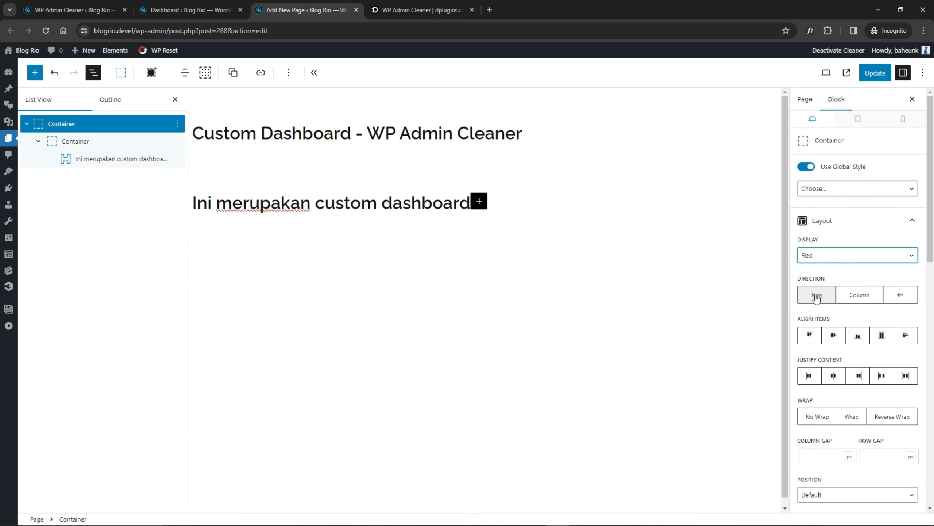
pyautogui.click(859, 294)
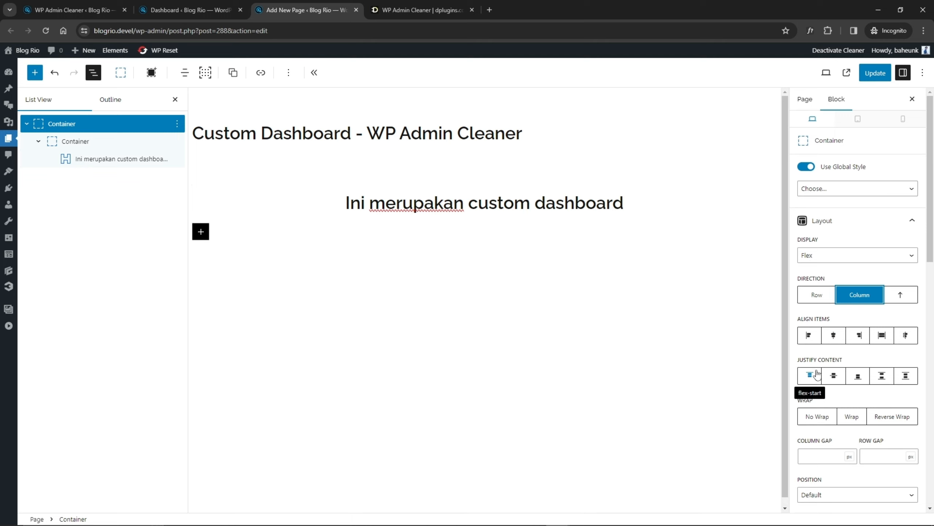
pyautogui.click(834, 337)
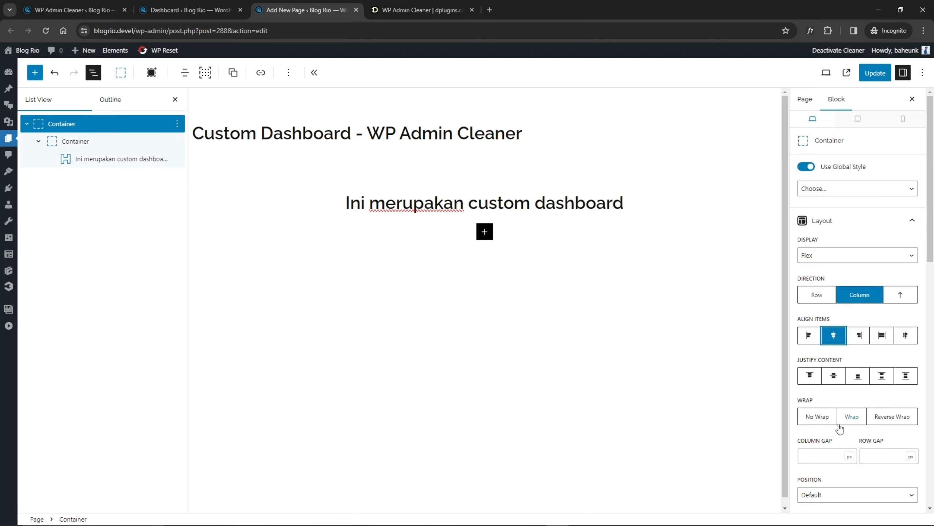
pyautogui.click(833, 376)
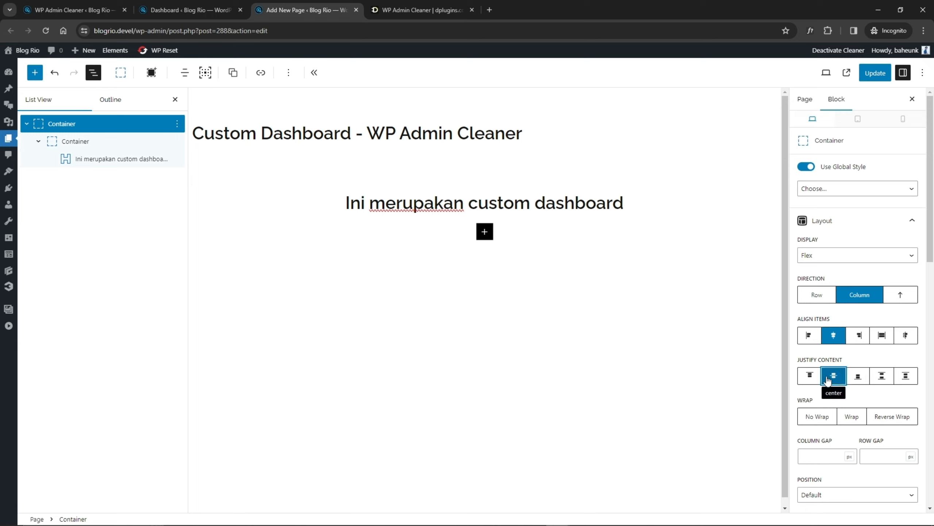
pyautogui.scroll(-2, 828, 381)
pyautogui.hotkey('ctrl', 's')
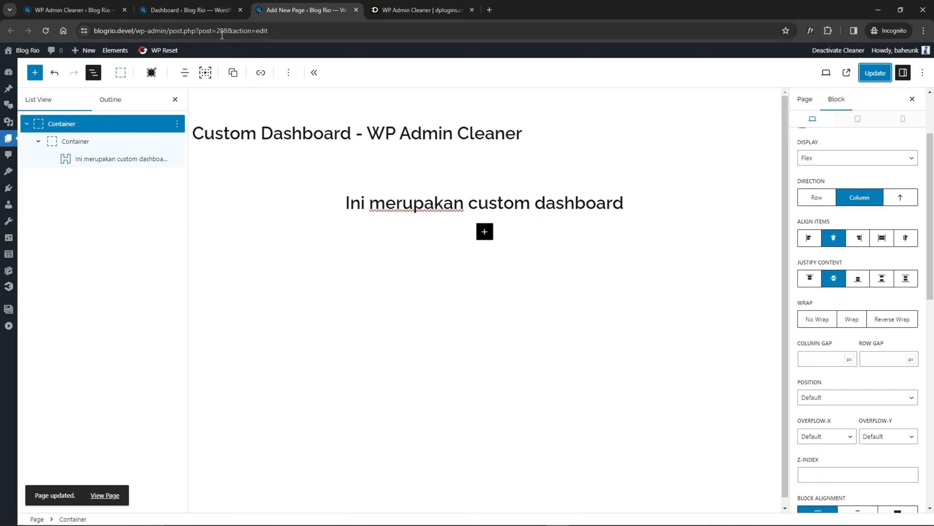
# Reload the dashboard and examine how the custom page's headline is displayed.
pyautogui.click(202, 9)
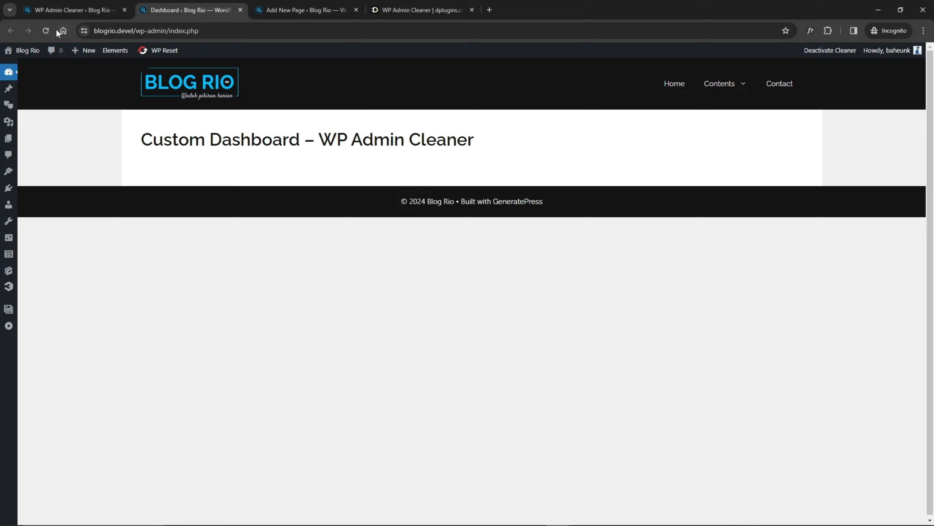
pyautogui.click(46, 30)
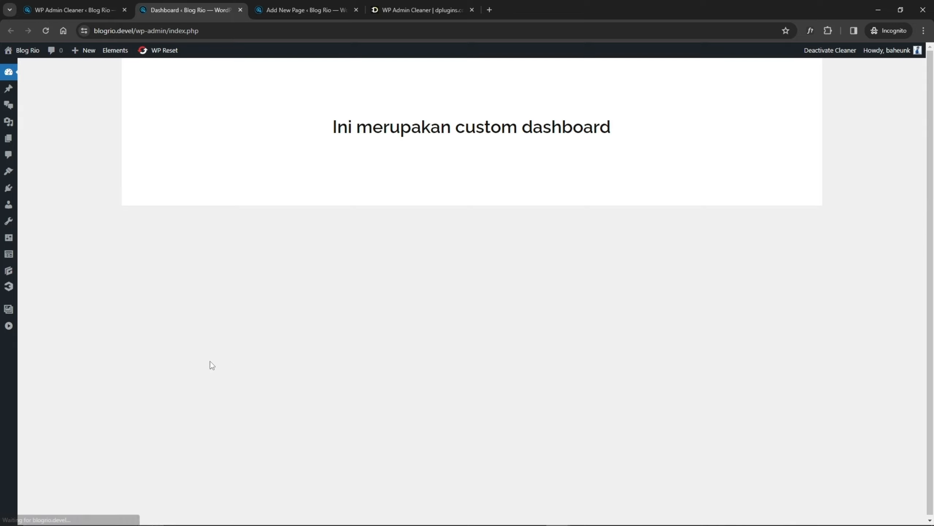
pyautogui.moveTo(335, 127); pyautogui.dragTo(619, 128)
pyautogui.click(265, 127)
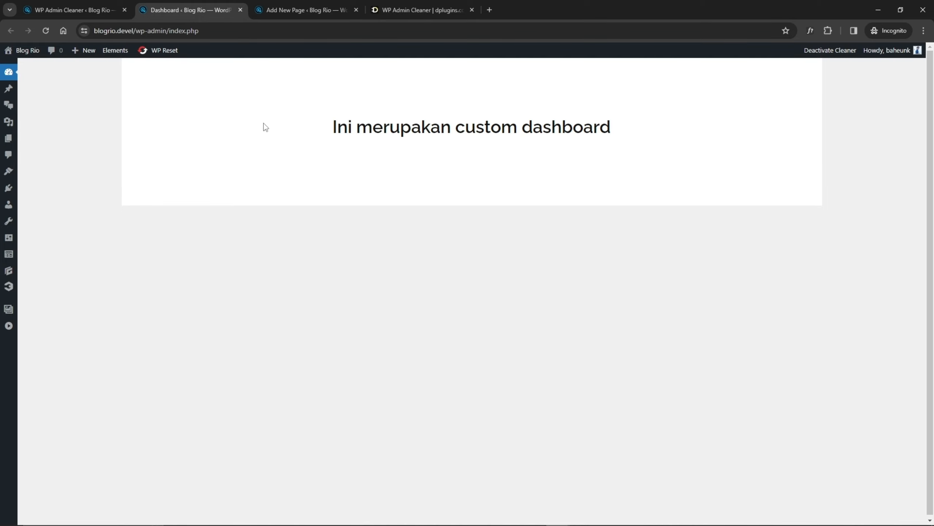
# Set the outer container's minimum height to 80 vh in the page editor, update the page and check the dashboard.
pyautogui.click(281, 11)
pyautogui.click(66, 124)
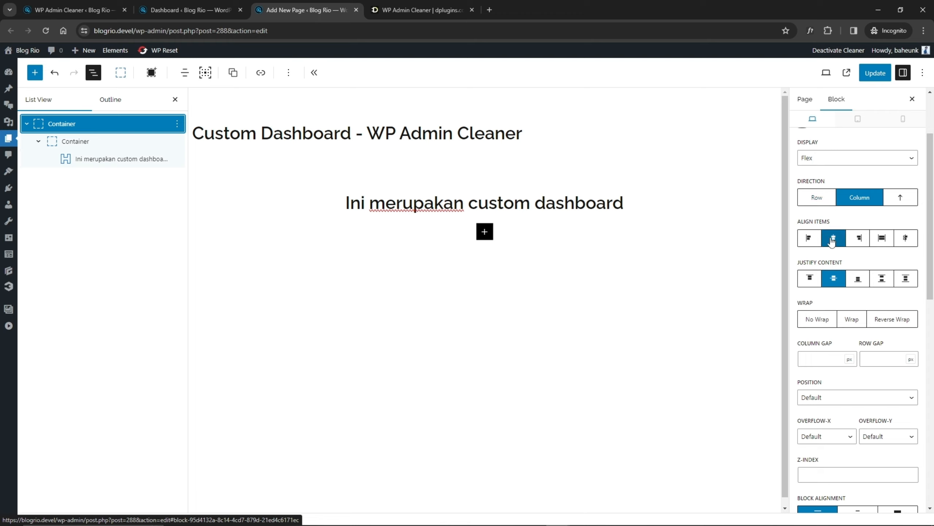
pyautogui.scroll(-8, 825, 353)
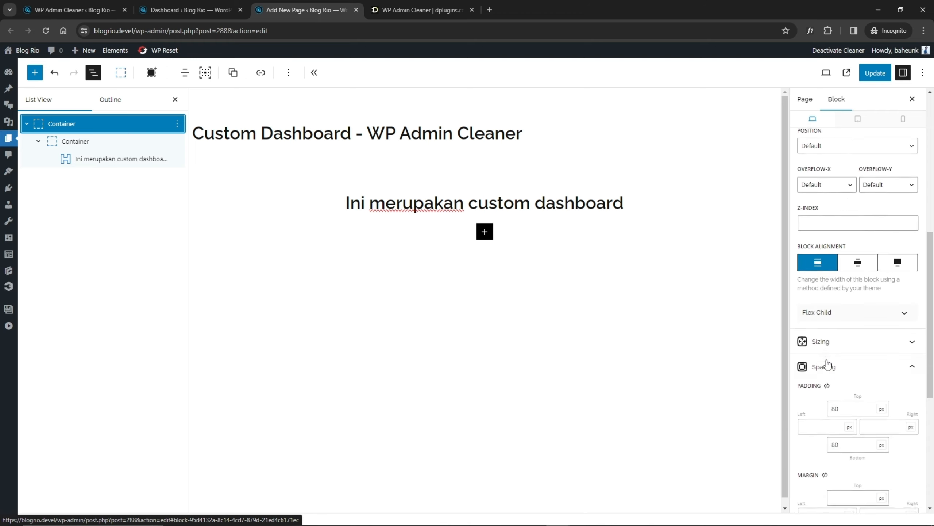
pyautogui.click(826, 254)
pyautogui.scroll(-1, 812, 340)
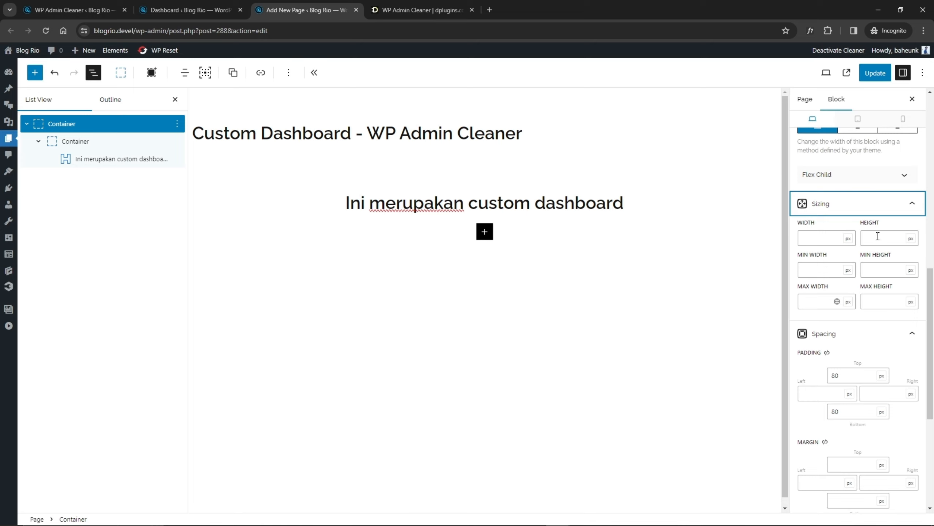
pyautogui.click(878, 268)
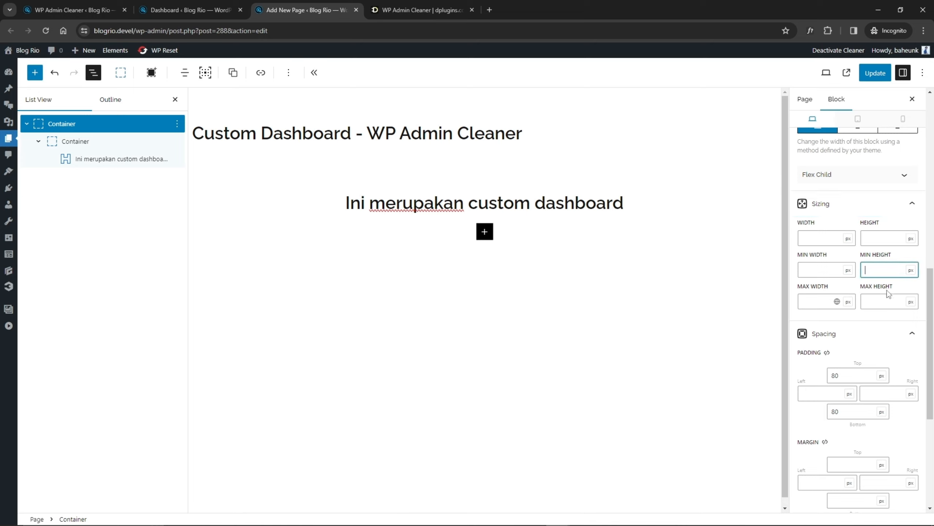
pyautogui.write('80vh')
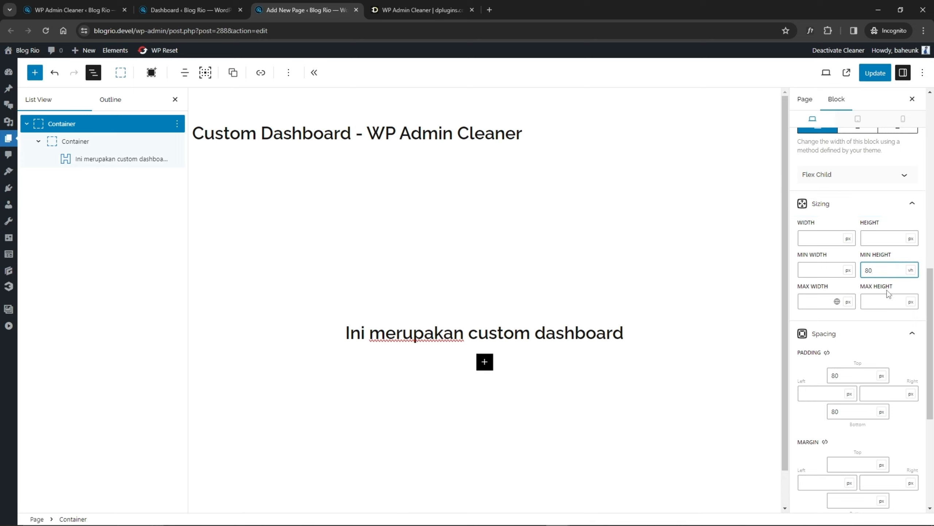
pyautogui.click(875, 73)
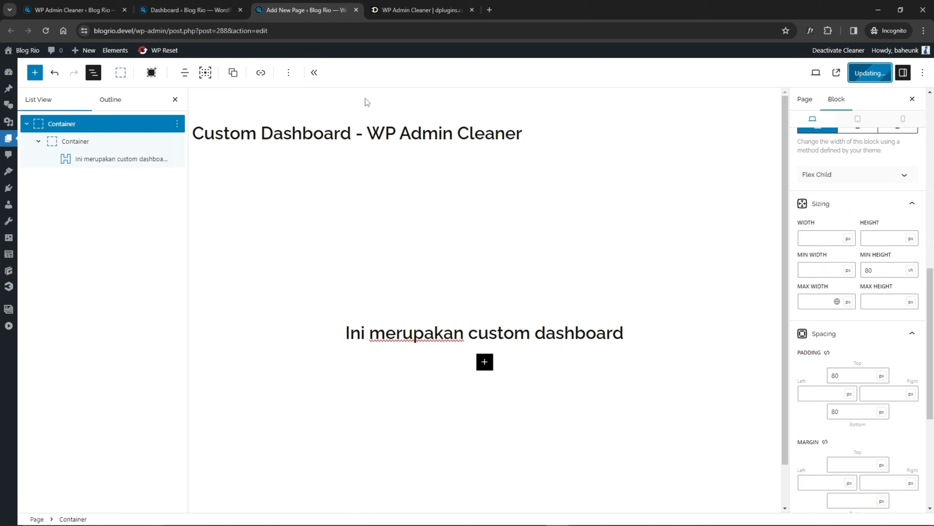
pyautogui.click(211, 13)
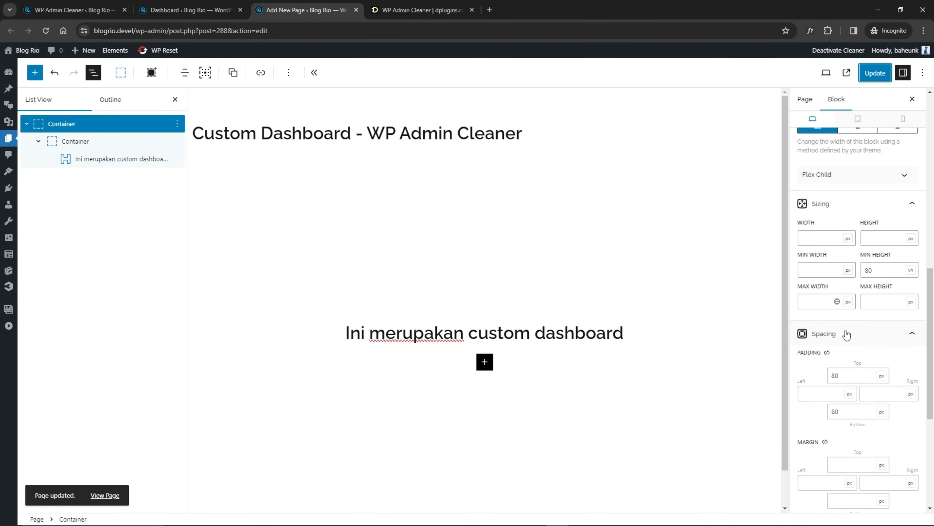
# Set the outer container's minimum height to 100 vh and update the page.
pyautogui.click(867, 271)
pyautogui.write('100')
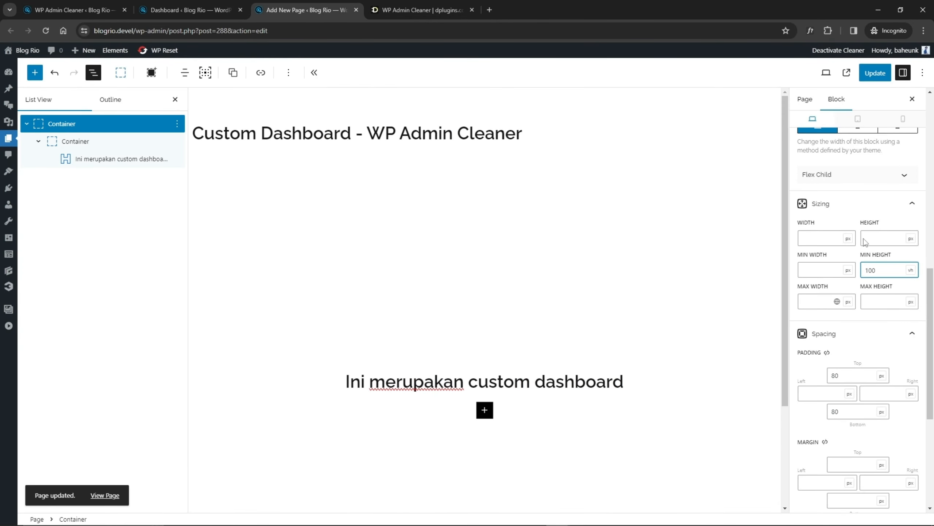
pyautogui.click(874, 73)
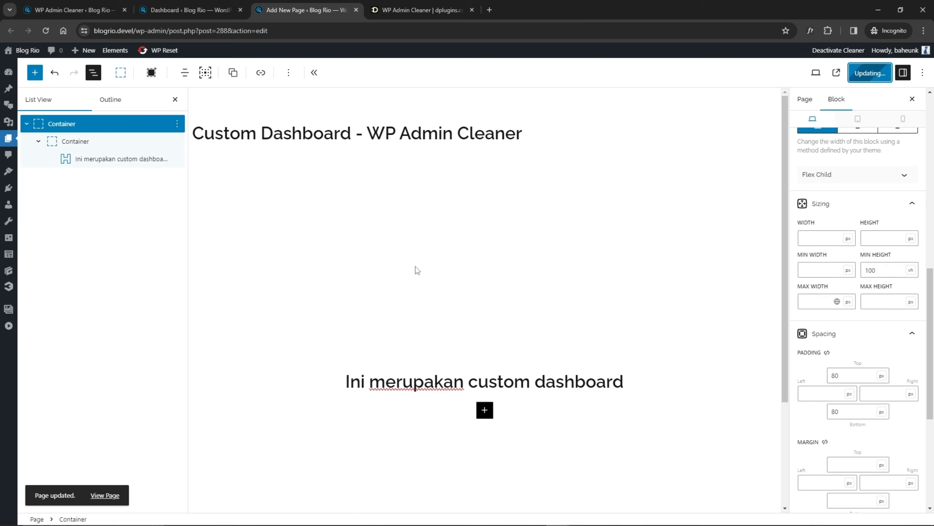
# Reload the dashboard, examine the headline's position on it, and return to the page editor.
pyautogui.click(189, 11)
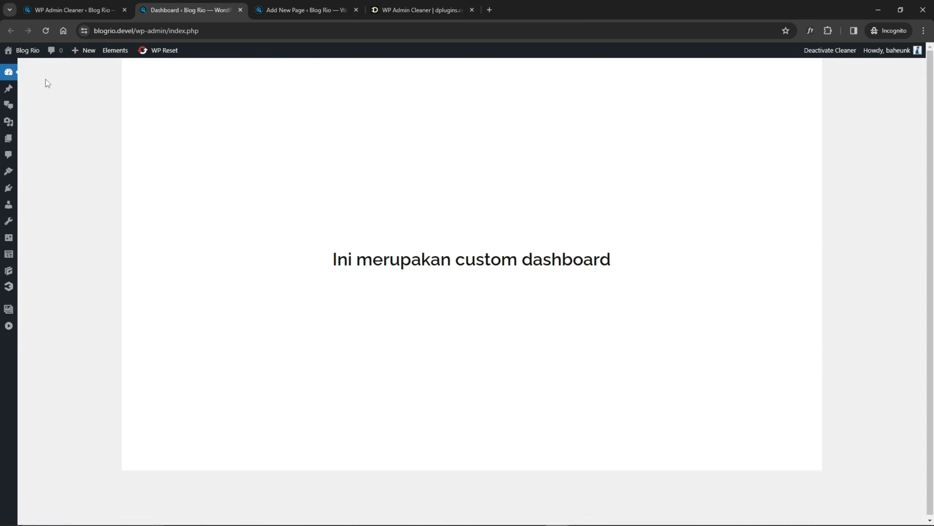
pyautogui.click(45, 32)
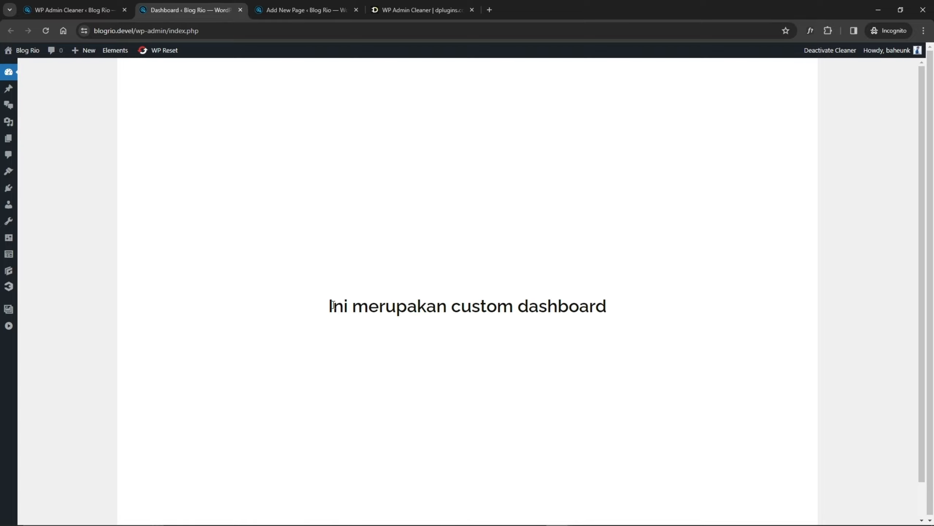
pyautogui.moveTo(330, 305); pyautogui.dragTo(609, 307)
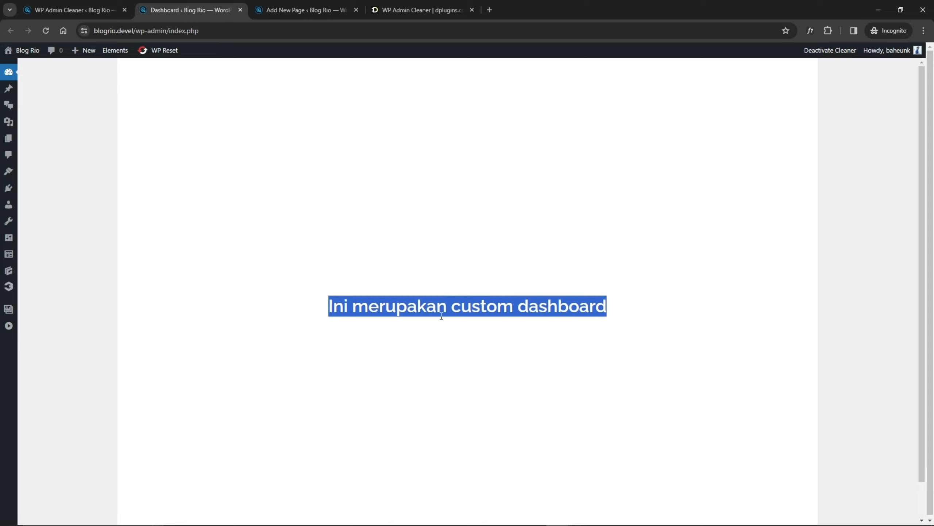
pyautogui.moveTo(323, 310); pyautogui.dragTo(585, 305)
pyautogui.click(302, 12)
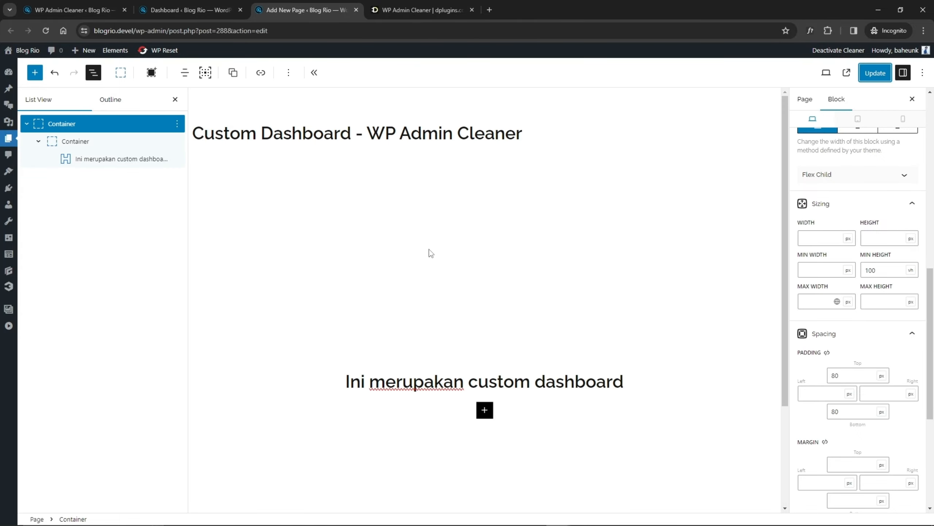
pyautogui.scroll(-3, 431, 253)
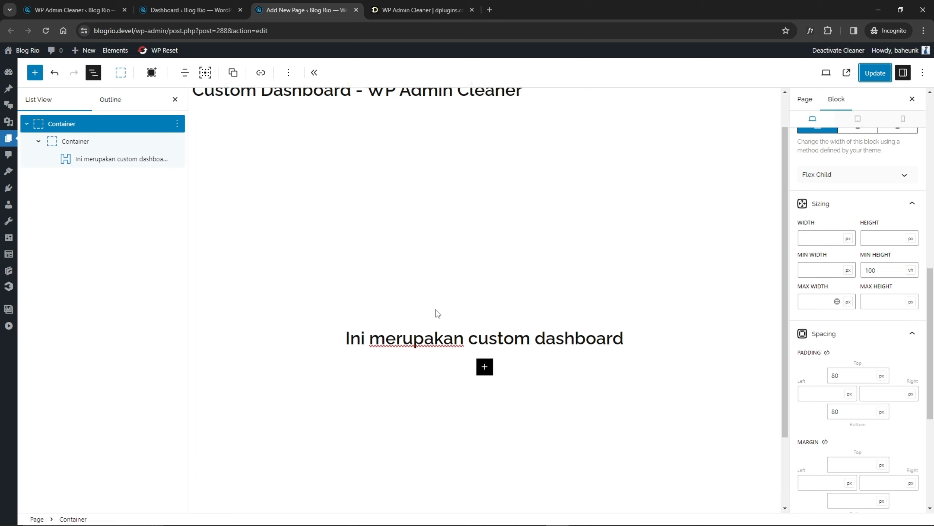
pyautogui.click(76, 141)
pyautogui.click(177, 141)
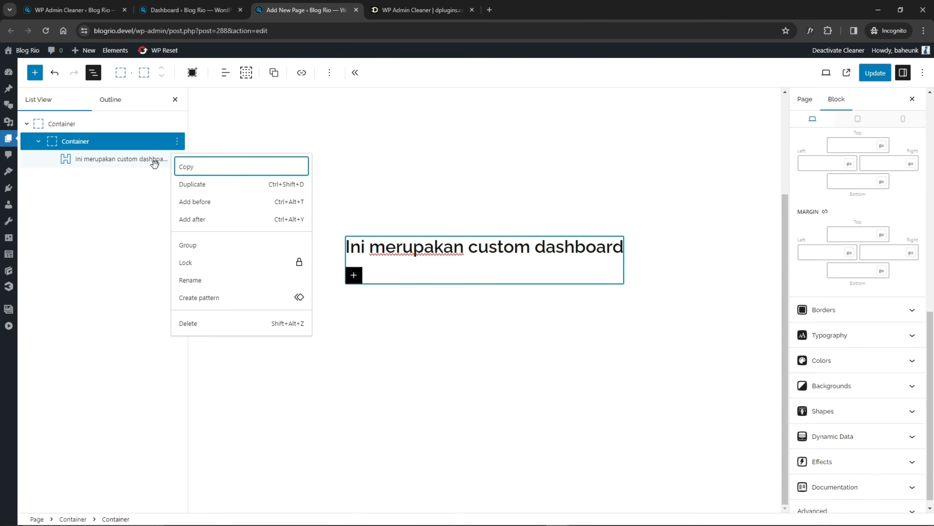
pyautogui.click(141, 194)
# Insert a second inner container inside the outer container, below the one holding the headline.
pyautogui.click(108, 117)
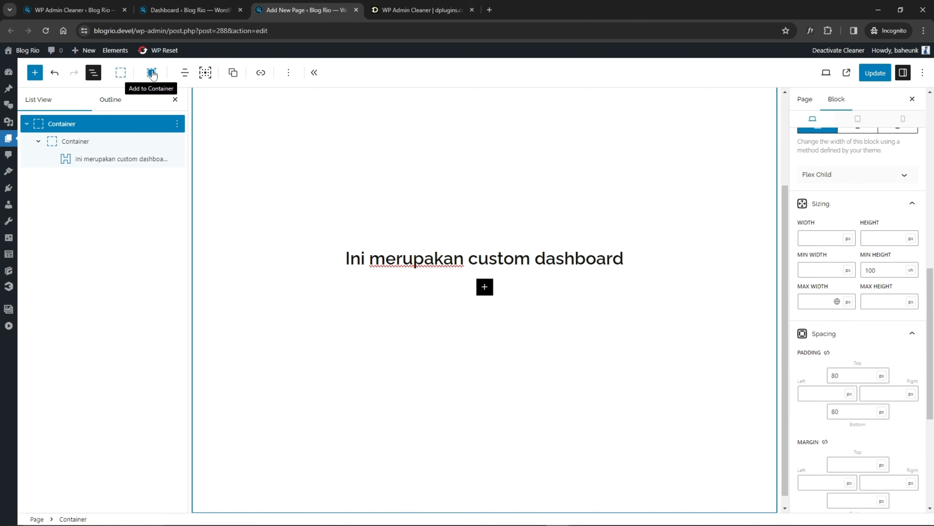
pyautogui.click(484, 290)
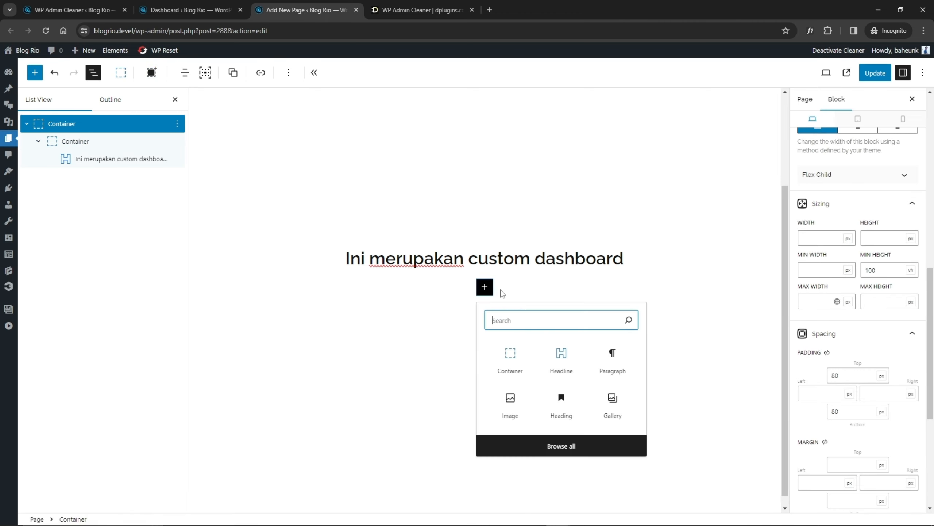
pyautogui.click(511, 357)
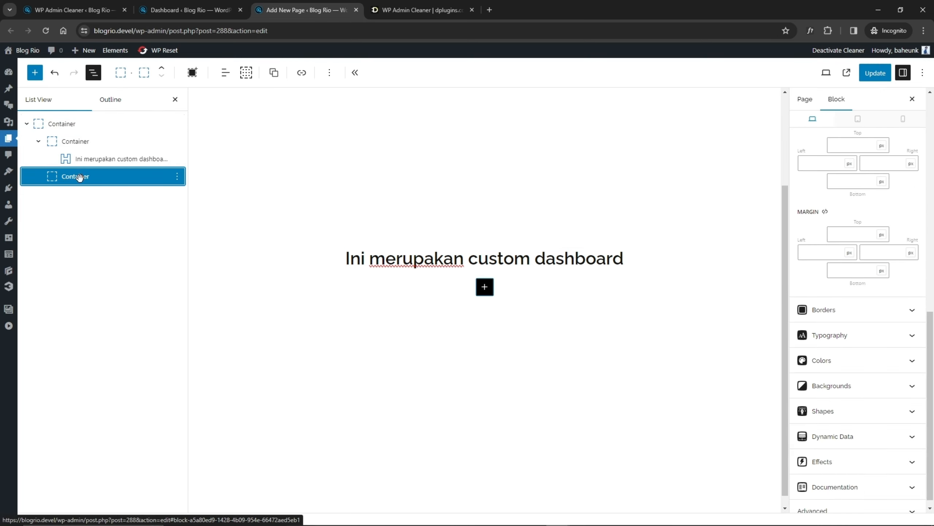
# Insert a two-column Grid with a wide first column and a narrow second column inside the second inner container.
pyautogui.click(485, 287)
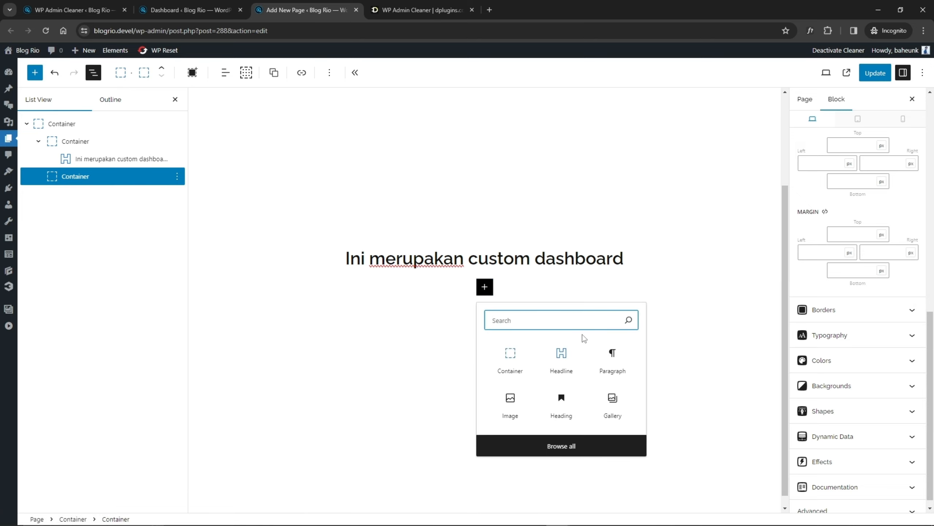
pyautogui.write('grid')
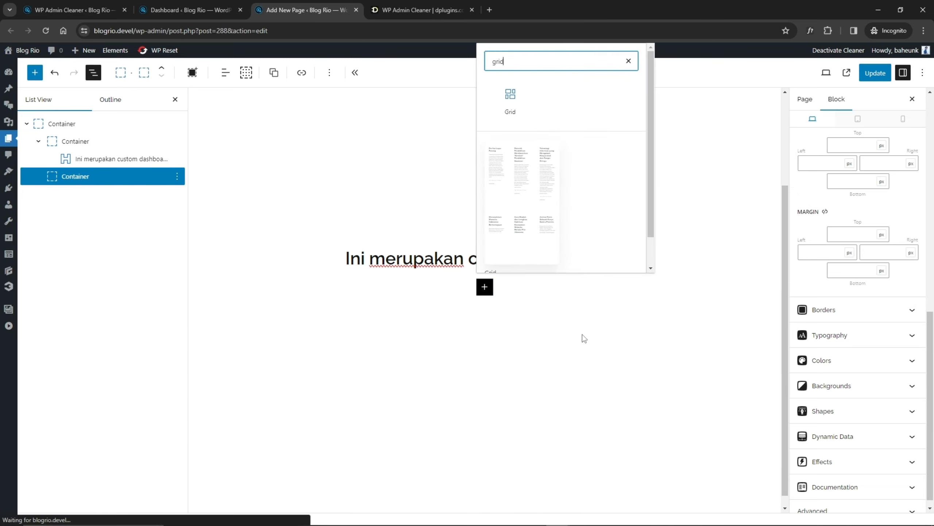
pyautogui.click(511, 101)
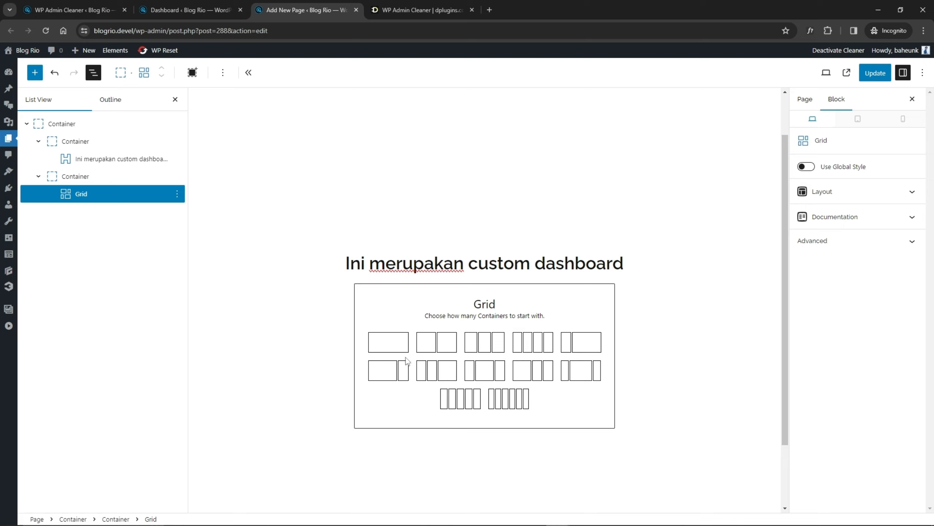
pyautogui.click(393, 371)
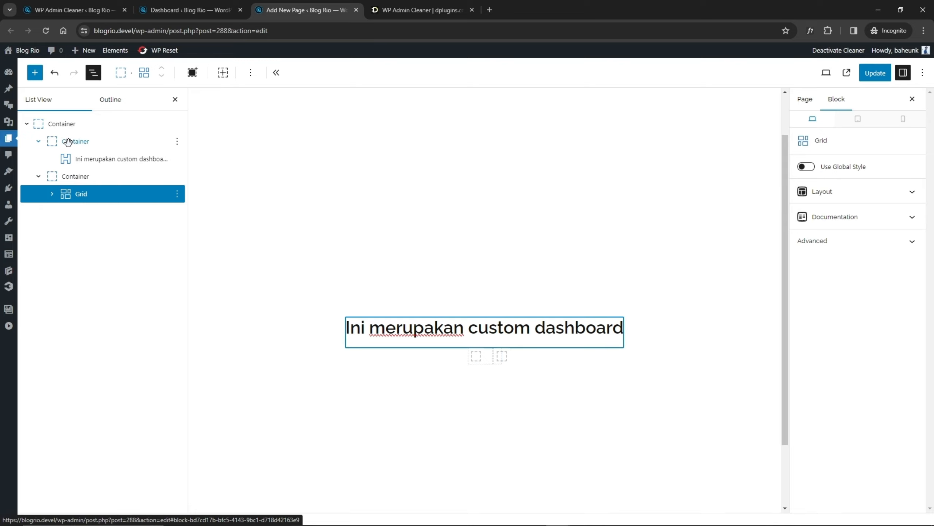
# Remove the centered Align Items setting from the outer container and check both inner containers.
pyautogui.click(62, 123)
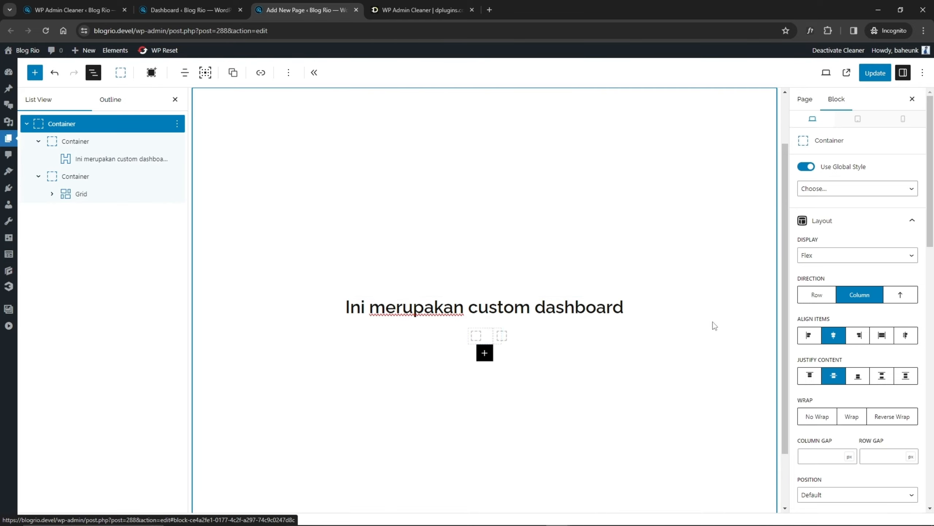
pyautogui.click(834, 335)
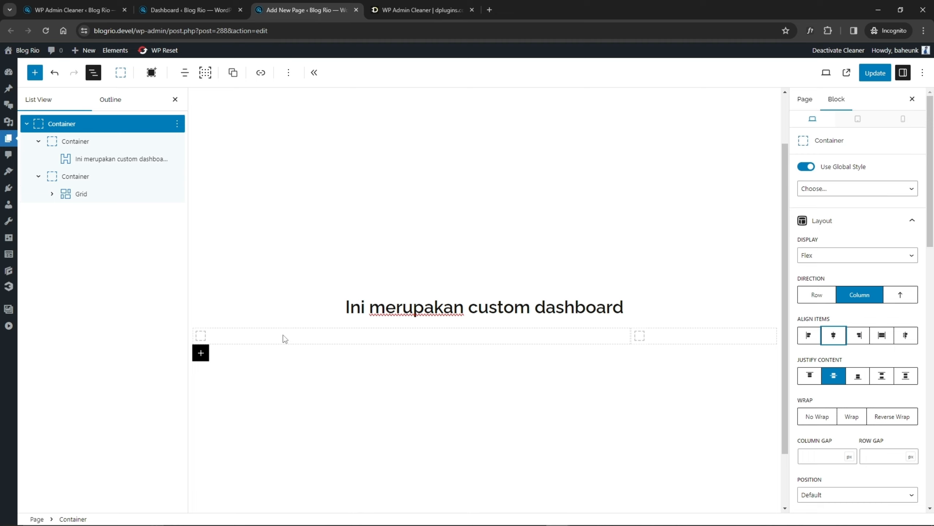
pyautogui.click(74, 142)
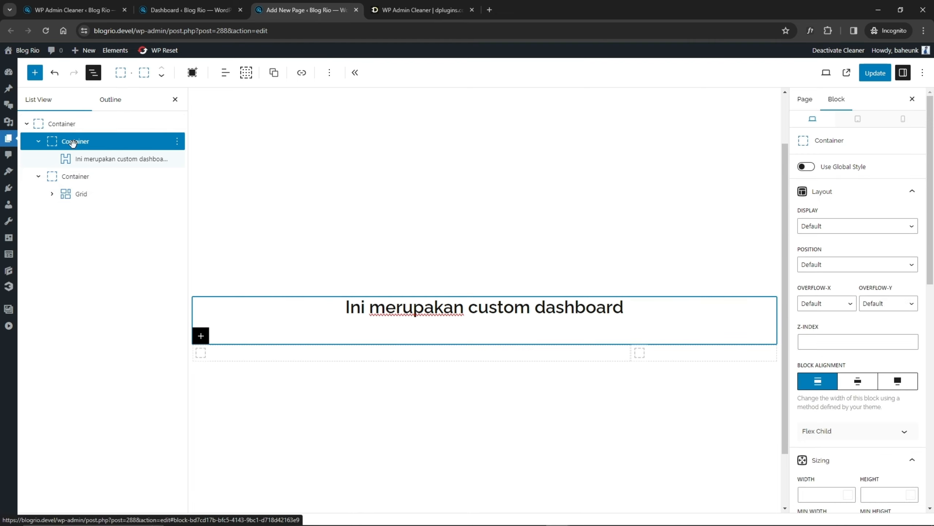
pyautogui.click(71, 177)
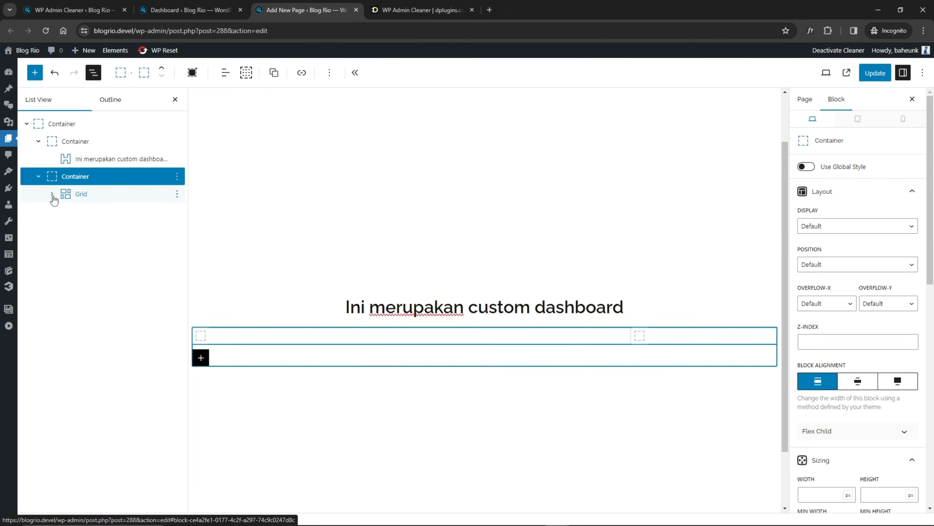
# Insert a GenerateBlocks Query Loop with the "Title, date, & excerpt" layout in the grid's first container.
pyautogui.click(52, 194)
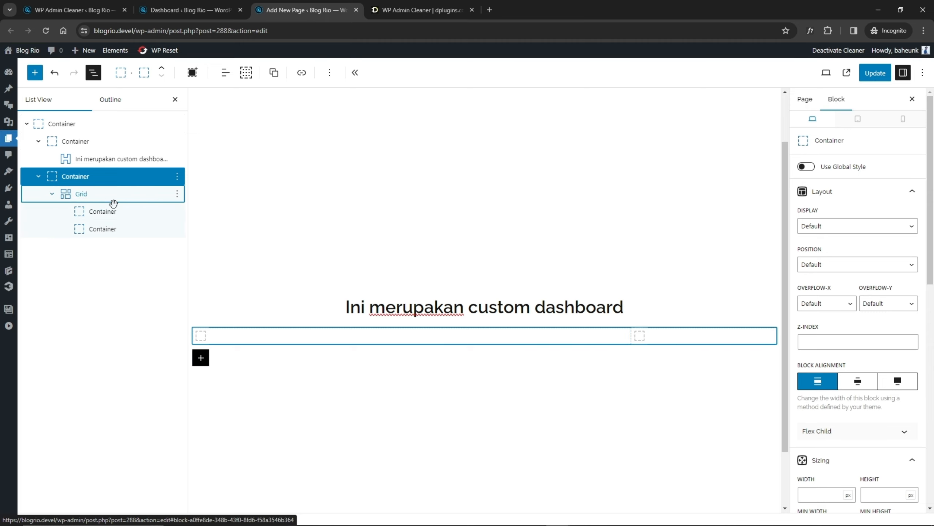
pyautogui.click(102, 212)
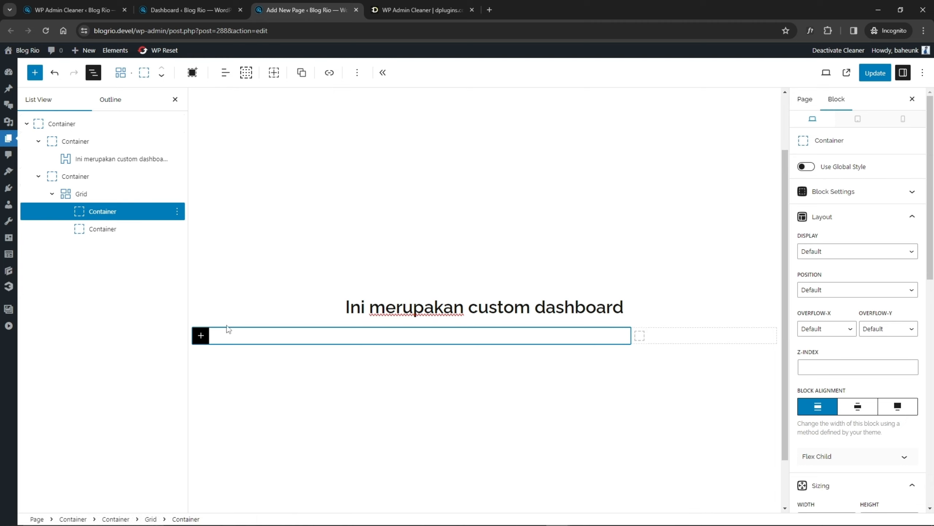
pyautogui.click(202, 336)
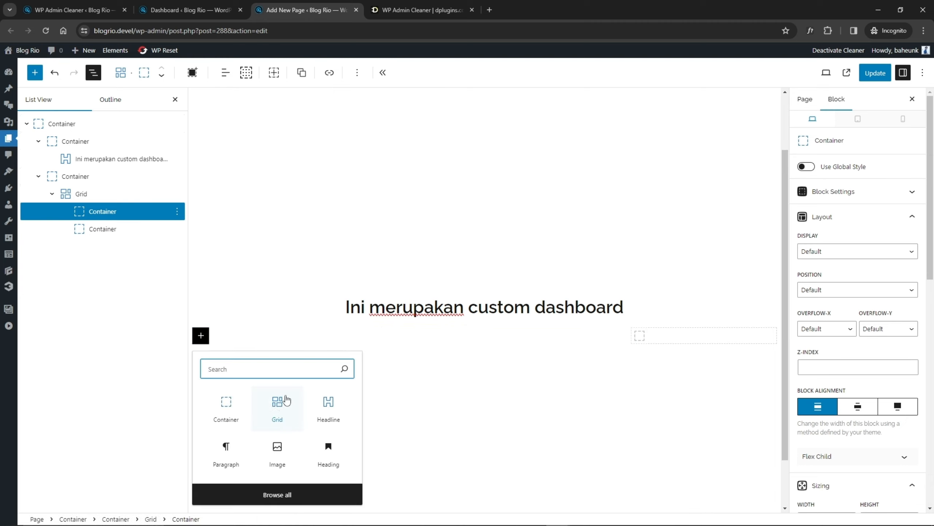
pyautogui.write('quer')
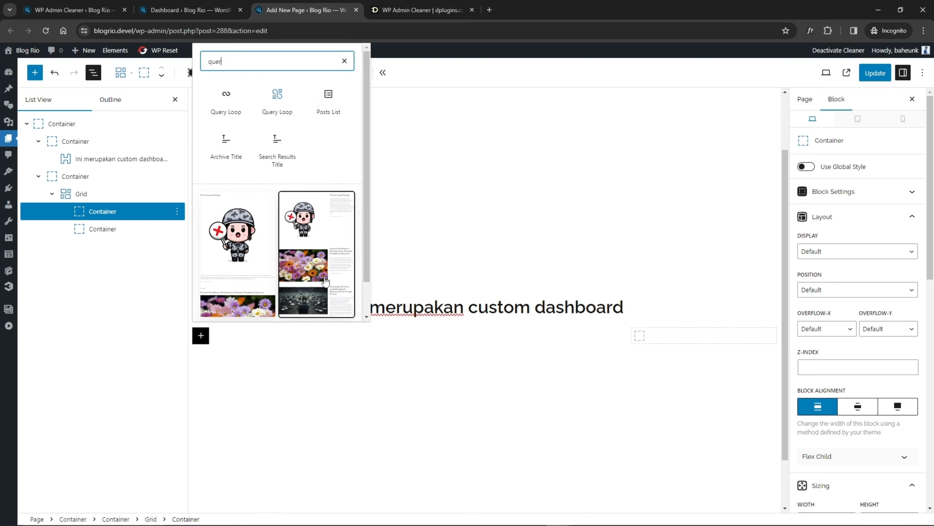
pyautogui.click(278, 100)
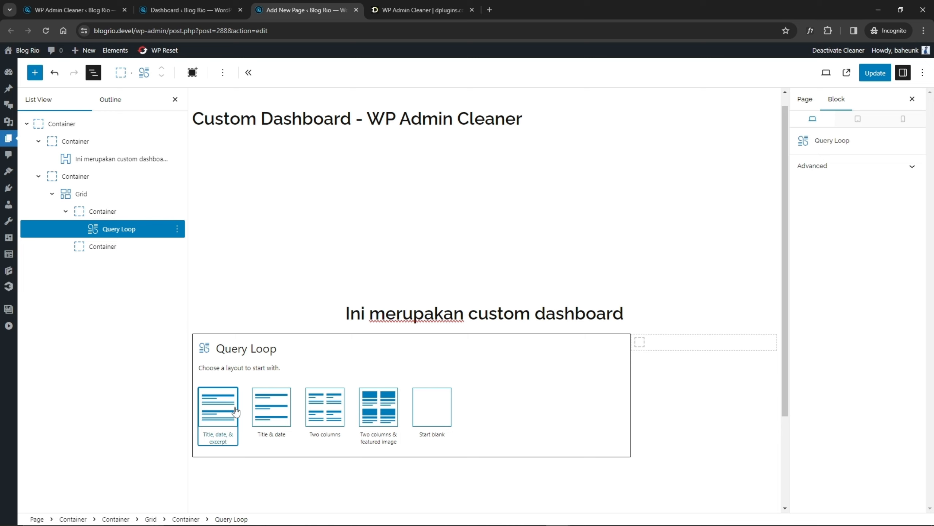
pyautogui.click(218, 418)
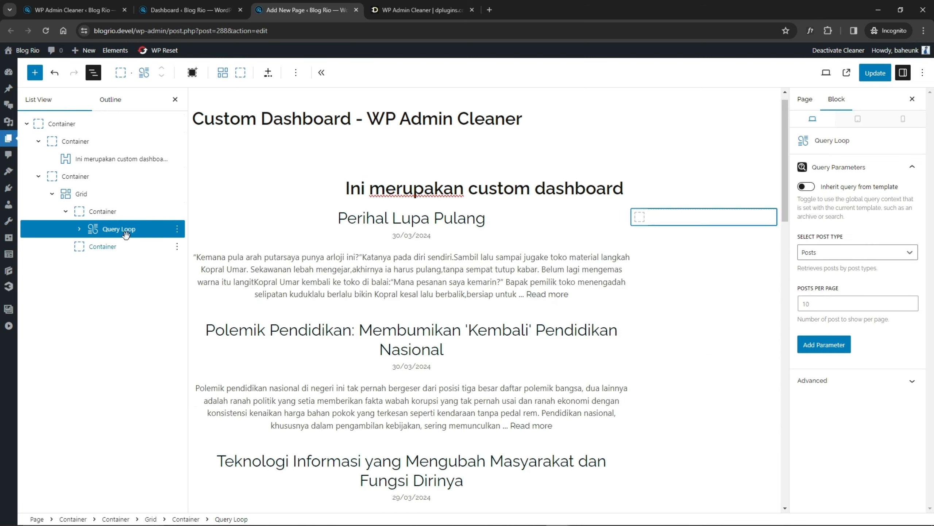
# Remove all lock restrictions from the Grid block inside the Query Loop.
pyautogui.click(79, 229)
pyautogui.click(93, 246)
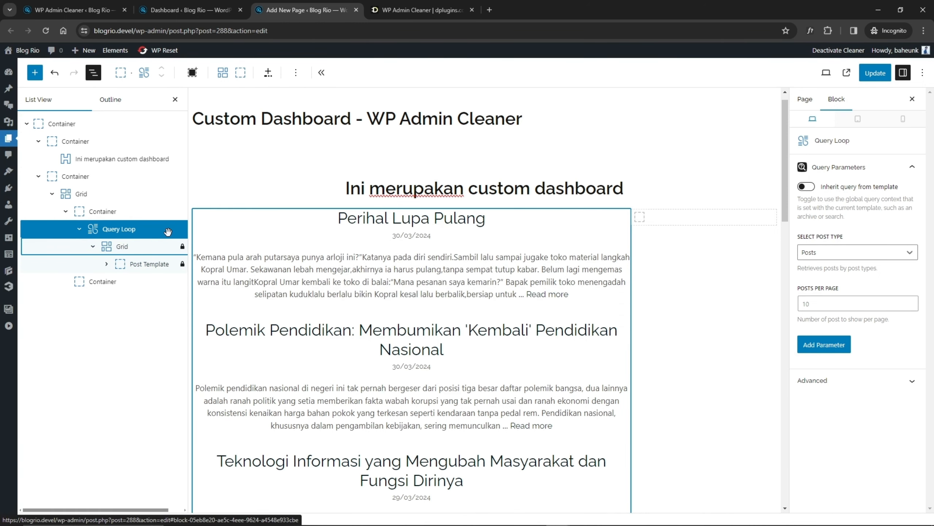
pyautogui.click(129, 230)
pyautogui.click(146, 247)
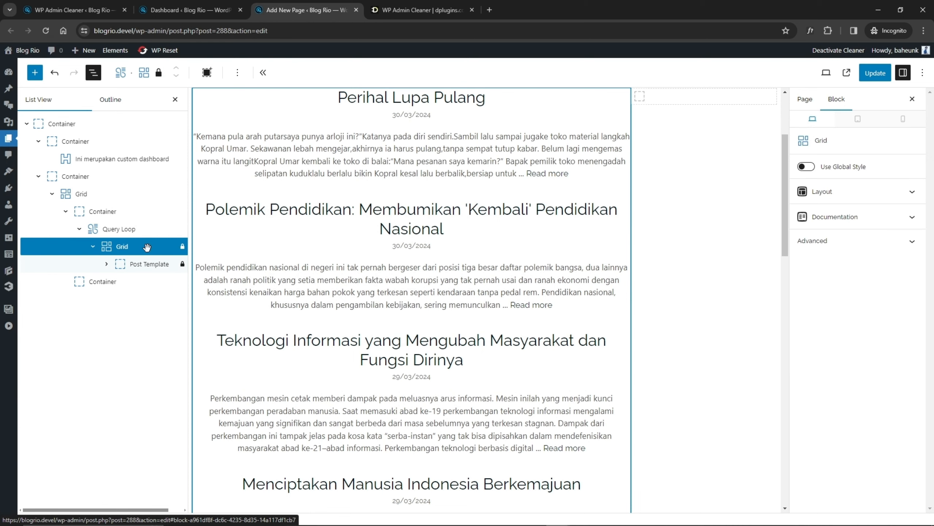
pyautogui.click(158, 72)
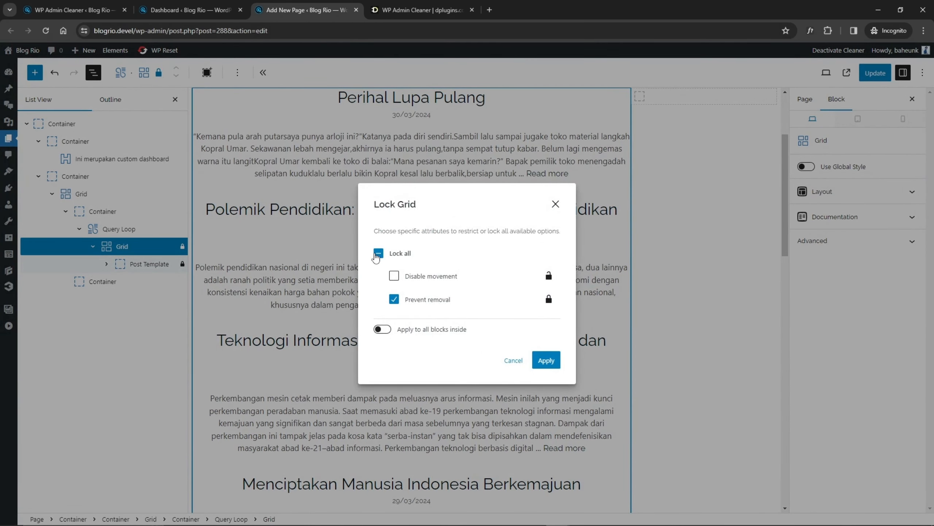
pyautogui.click(379, 254)
pyautogui.click(378, 254)
pyautogui.click(544, 360)
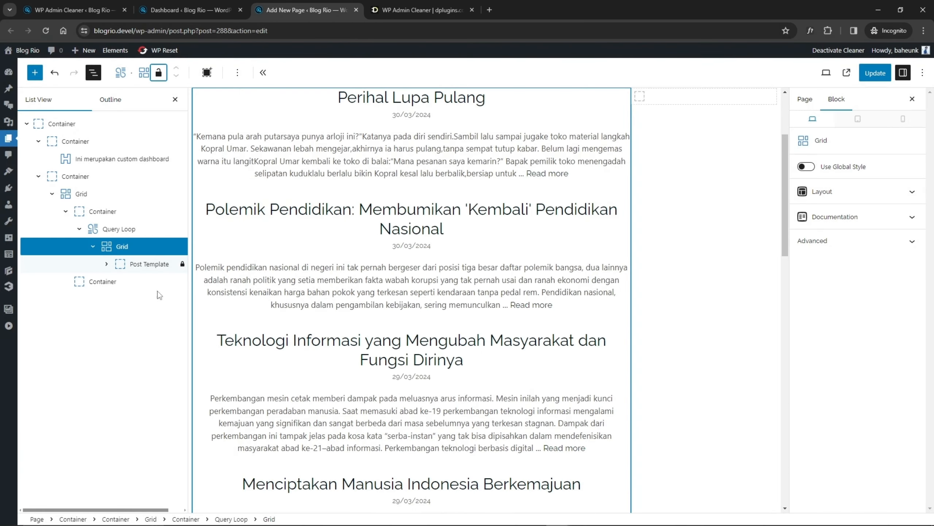
# Remove all lock restrictions from the Post Template block and expand its contents in the block list.
pyautogui.click(149, 264)
pyautogui.click(159, 73)
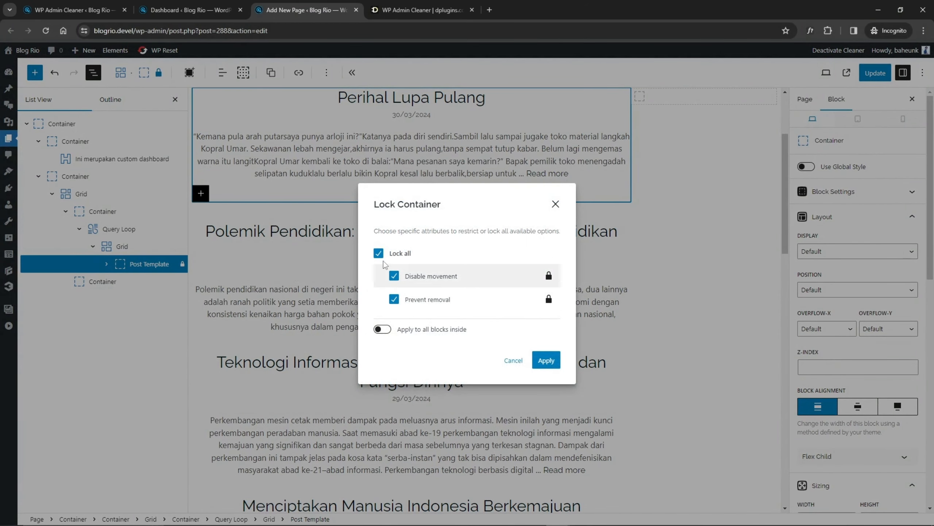
pyautogui.click(378, 253)
pyautogui.click(547, 359)
pyautogui.click(106, 263)
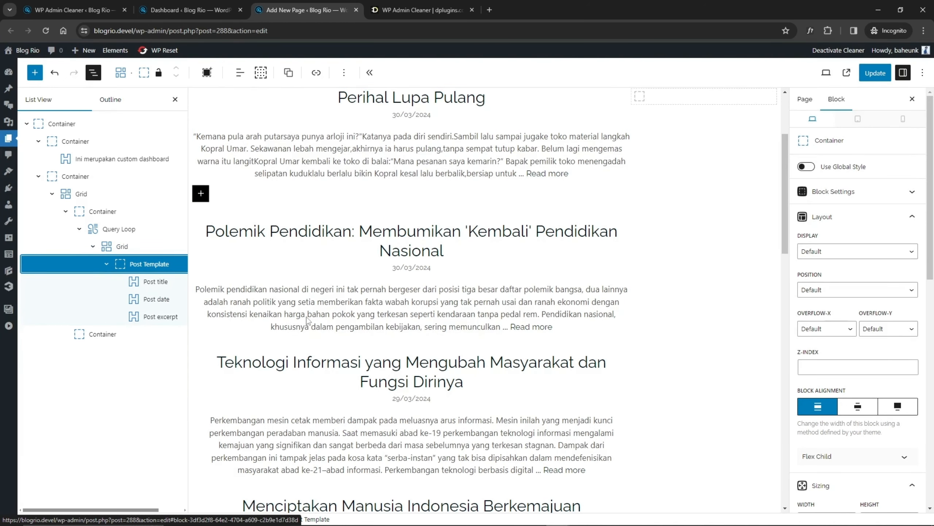
# Set the Post Template's display to Flex in Column direction with its items aligned to the left.
pyautogui.scroll(3, 308, 320)
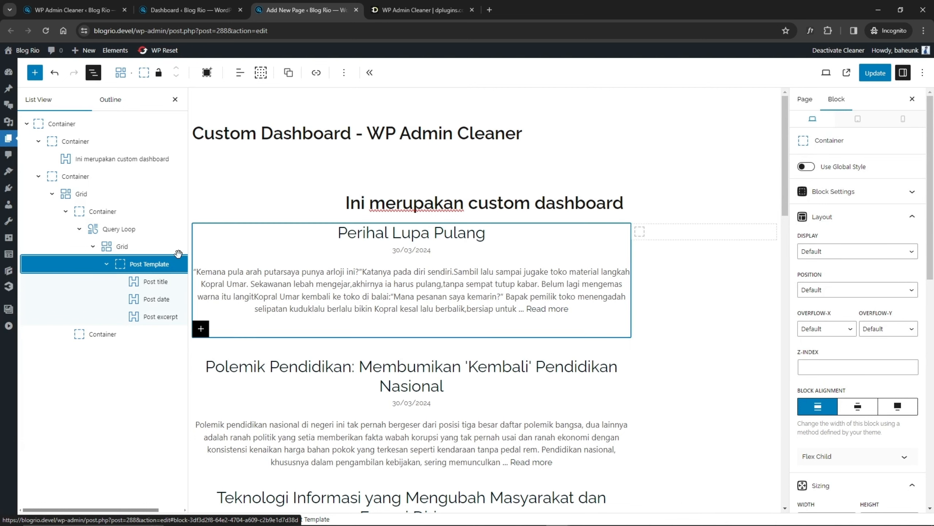
pyautogui.click(120, 247)
pyautogui.click(122, 230)
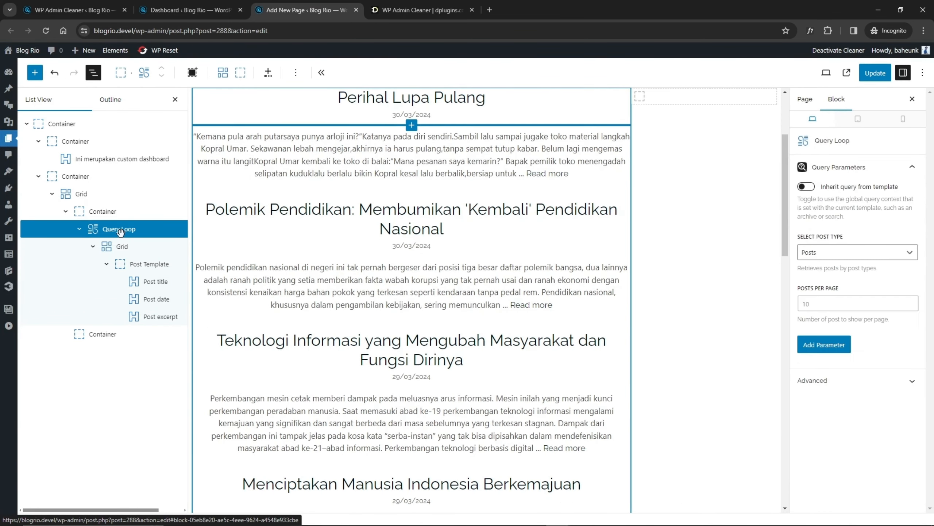
pyautogui.click(103, 211)
pyautogui.click(149, 264)
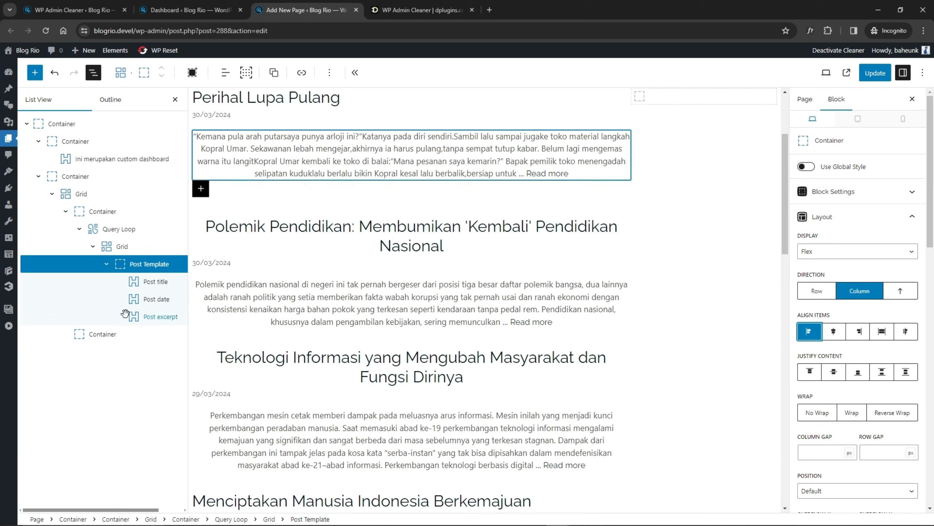
# Delete the post excerpt from the Post Template and update the page.
pyautogui.click(164, 316)
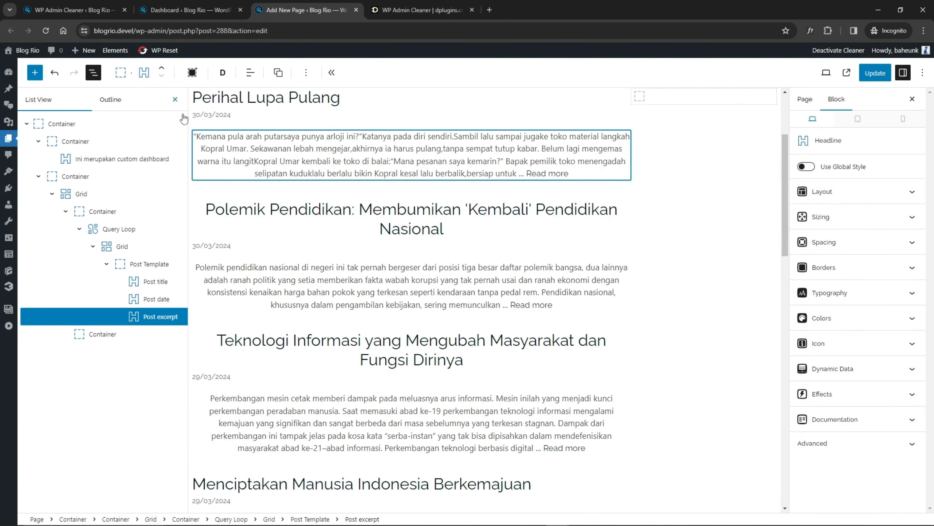
pyautogui.click(306, 73)
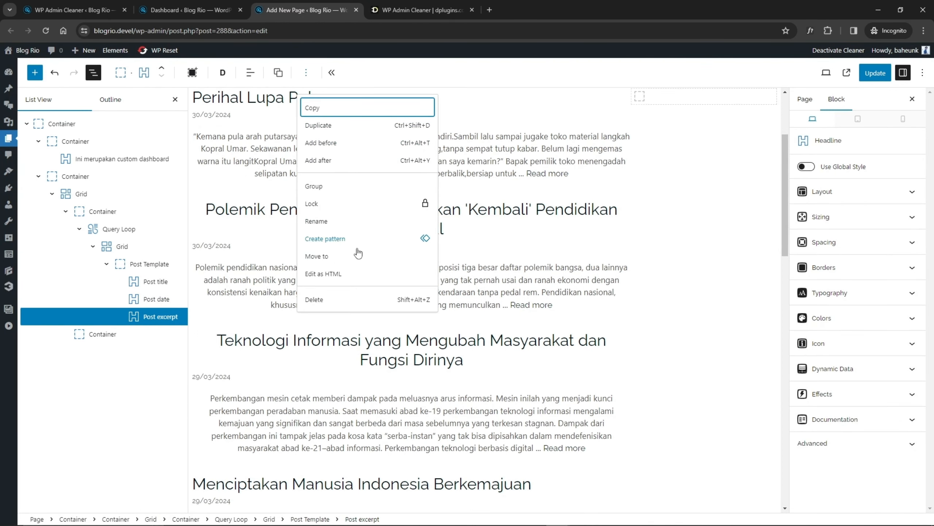
pyautogui.click(382, 301)
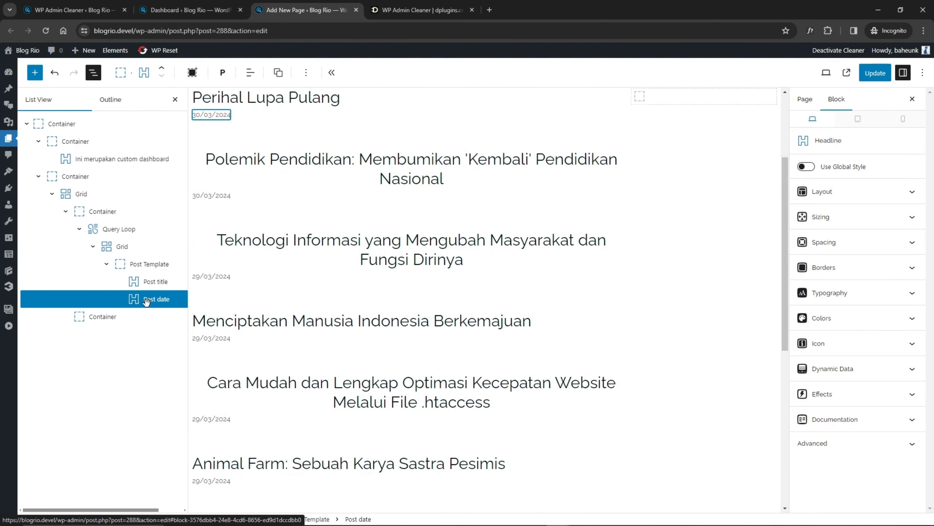
pyautogui.click(869, 76)
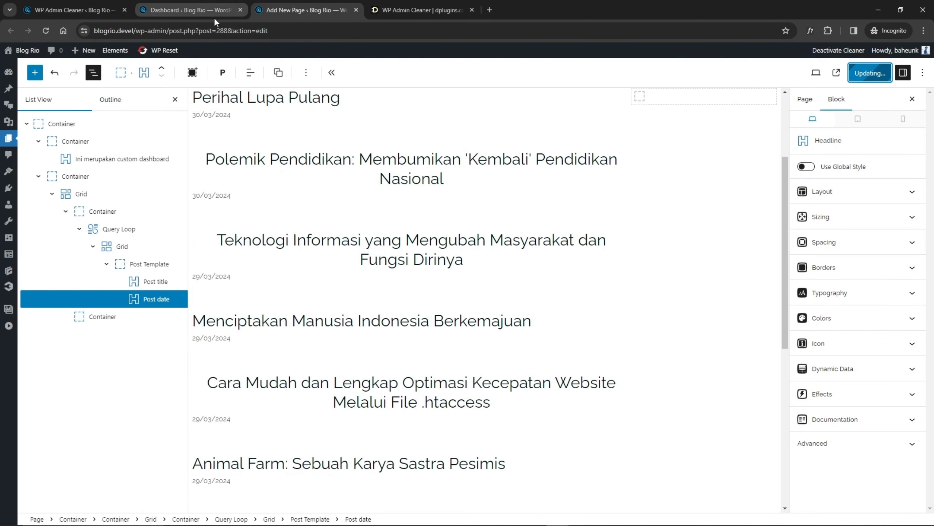
# Reload the dashboard, examine the full list of posts shown on it, and return to the page editor.
pyautogui.scroll(5, 308, 346)
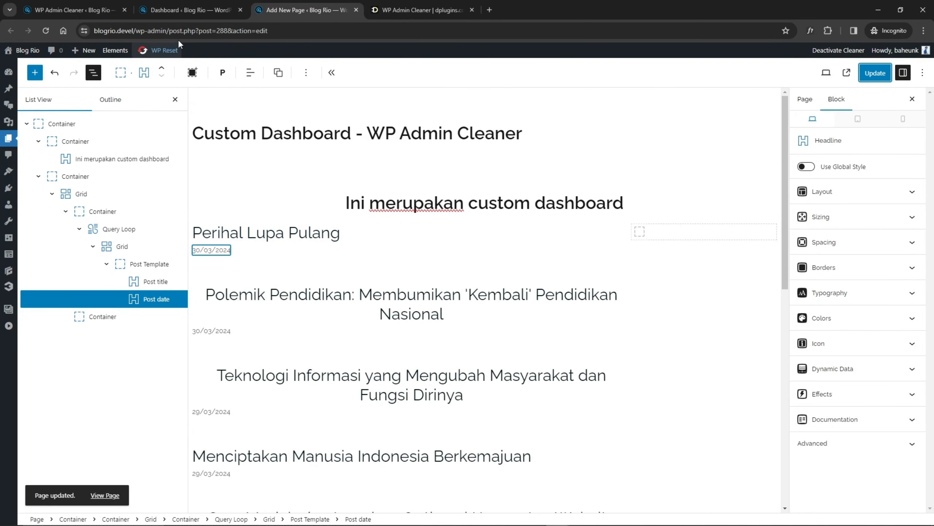
pyautogui.click(184, 10)
pyautogui.click(50, 35)
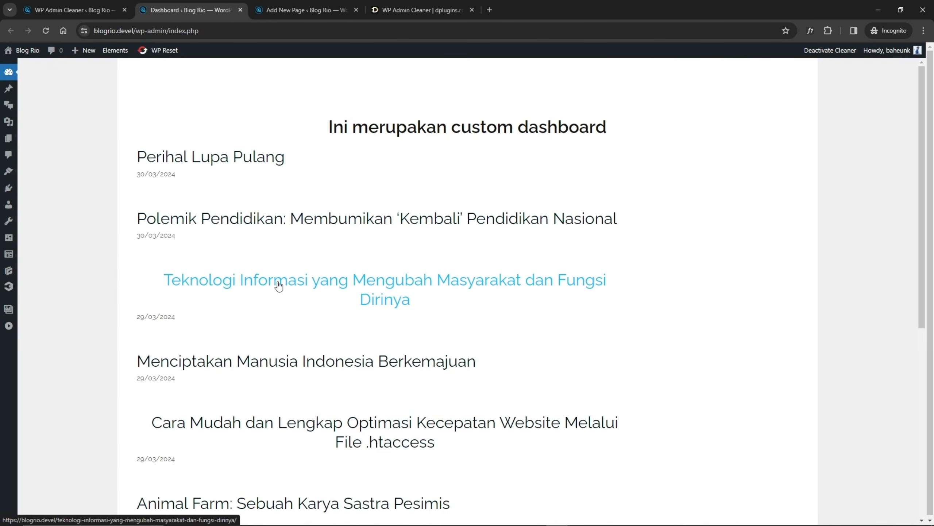
pyautogui.scroll(-3, 283, 359)
pyautogui.scroll(-3, 265, 304)
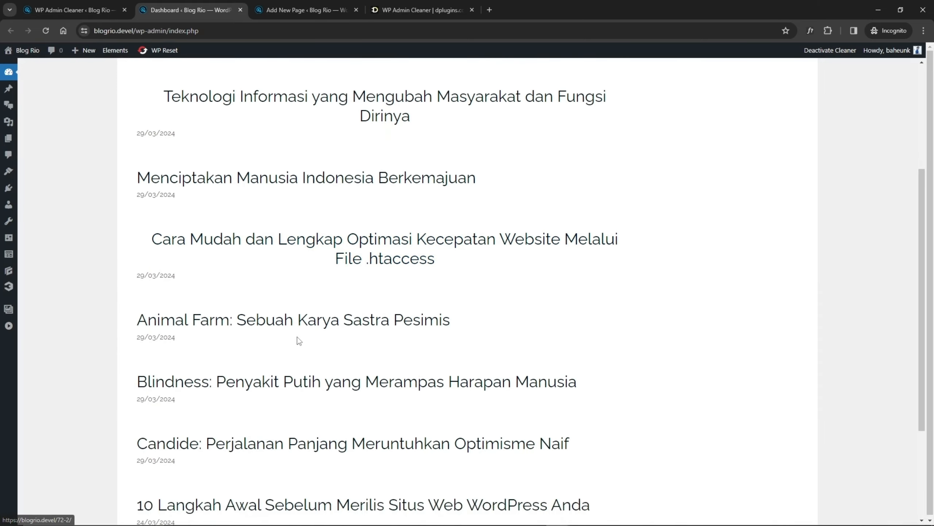
pyautogui.scroll(-3, 285, 320)
pyautogui.scroll(-1, 308, 359)
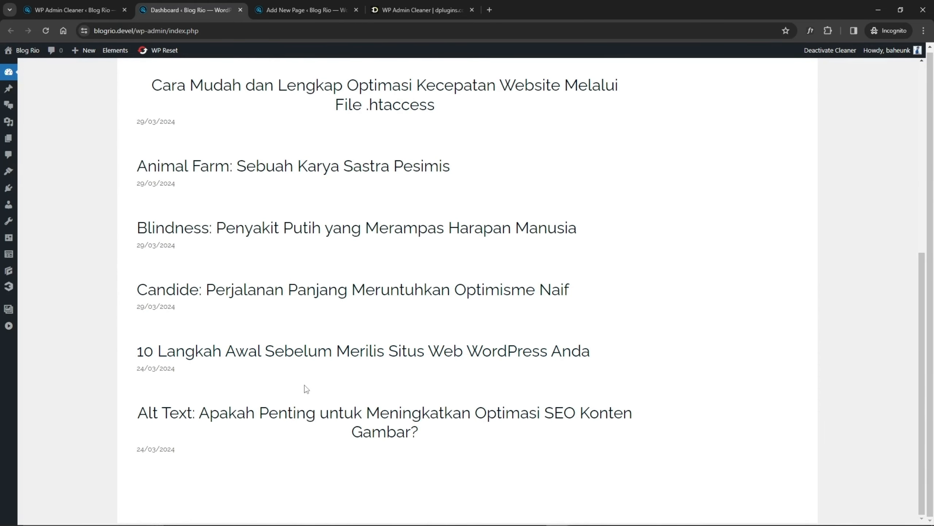
pyautogui.scroll(6, 308, 442)
pyautogui.click(72, 10)
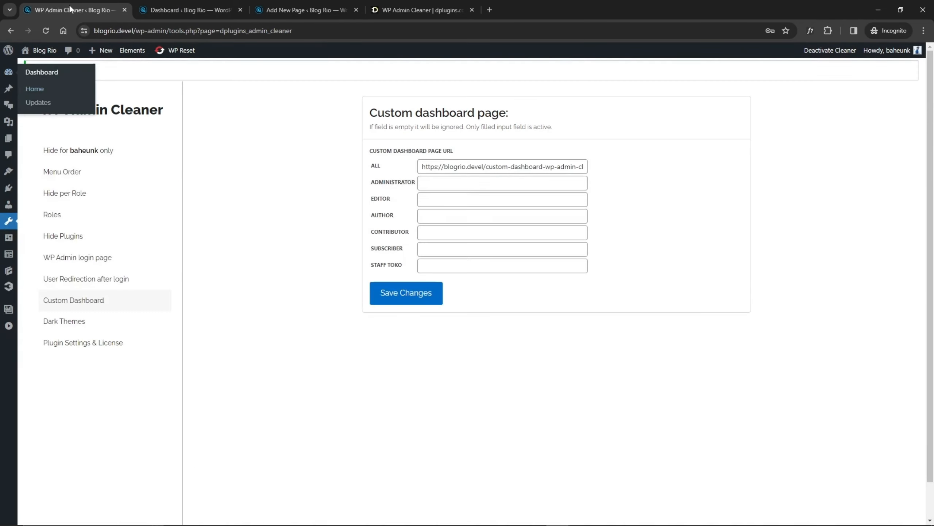
pyautogui.click(305, 10)
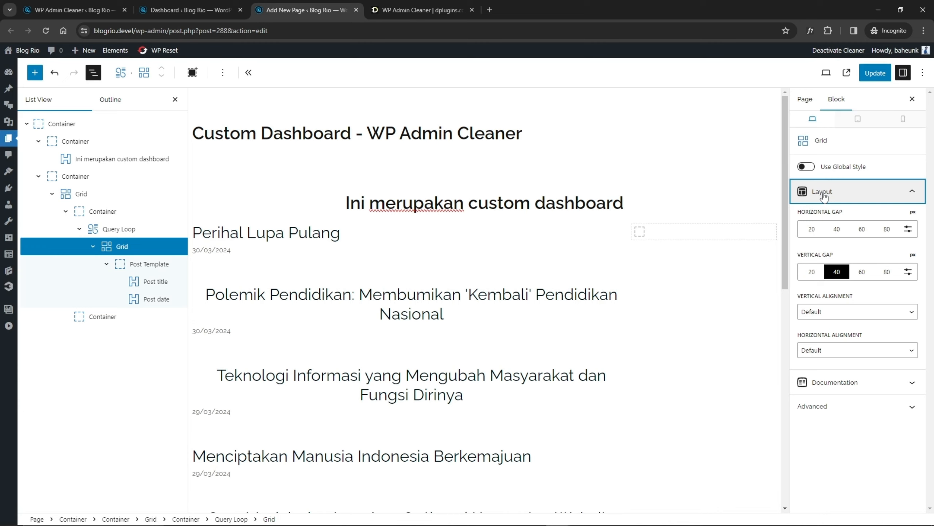
# Set the Query Loop grid's vertical alignment to Top and its horizontal alignment to Left.
pyautogui.click(823, 318)
pyautogui.click(815, 333)
pyautogui.click(811, 351)
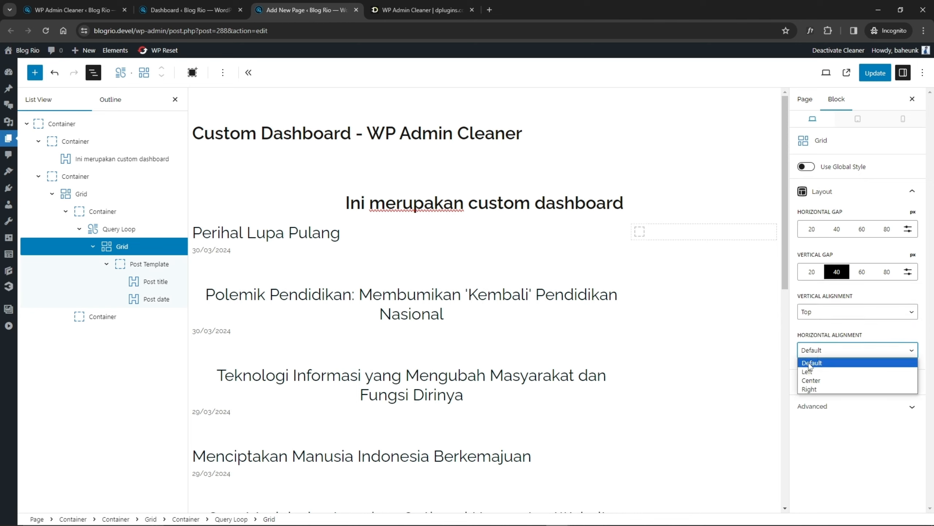
pyautogui.click(808, 372)
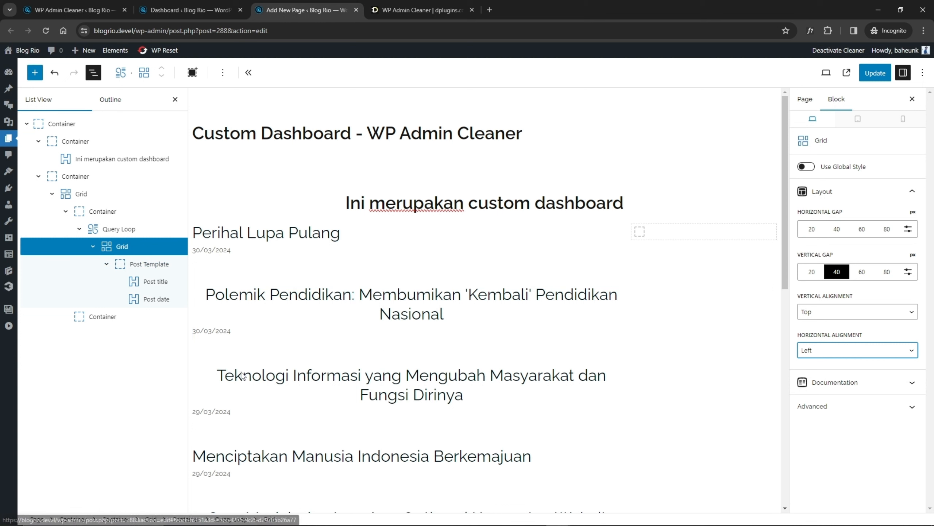
# Align the post title text to the left inside the Post Template.
pyautogui.click(137, 264)
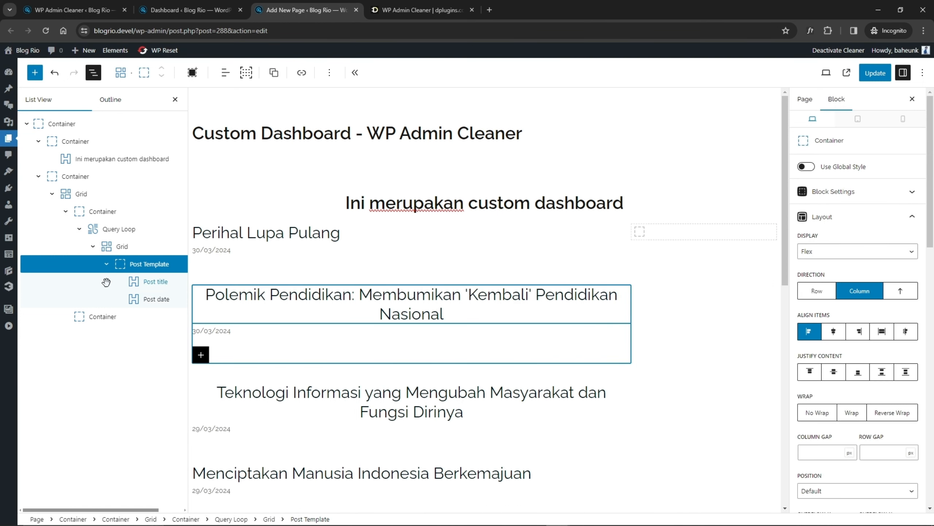
pyautogui.click(156, 282)
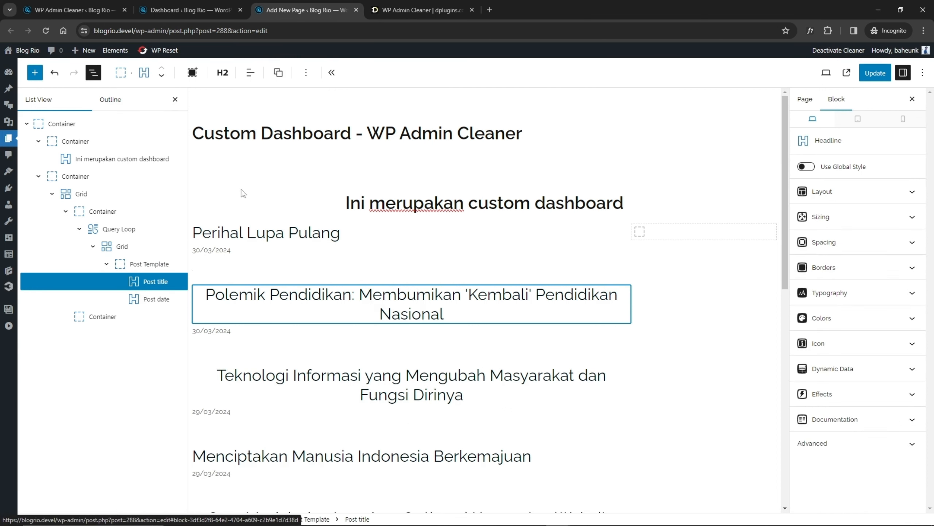
pyautogui.click(250, 73)
pyautogui.click(251, 73)
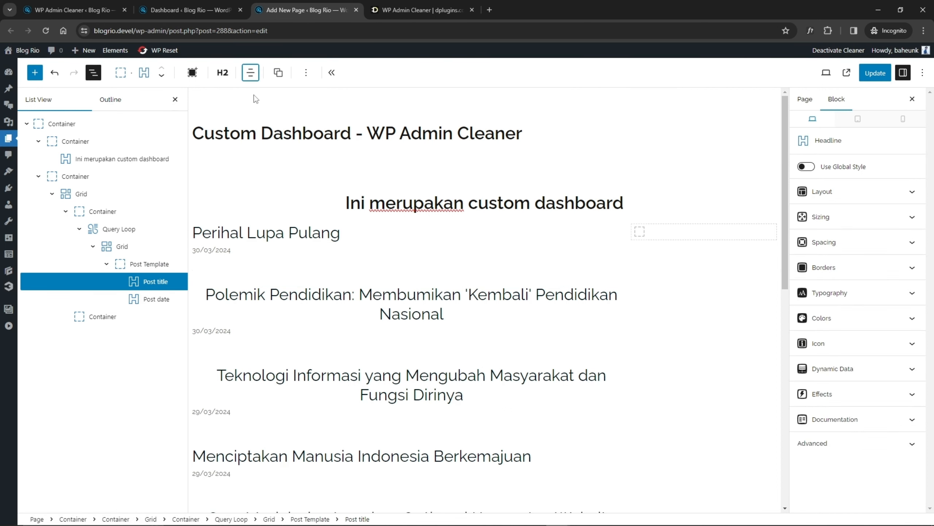
pyautogui.click(251, 73)
pyautogui.click(260, 107)
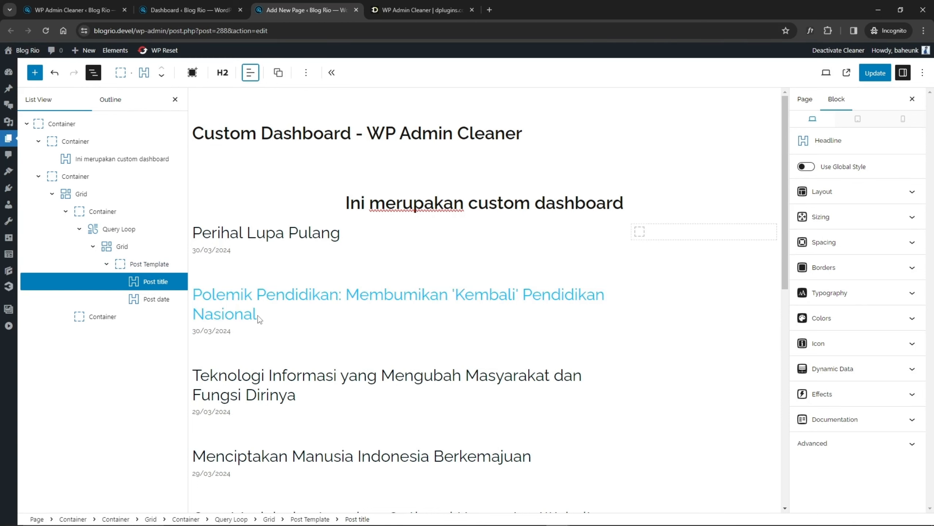
# Enable a global style for the post title and choose h5.
pyautogui.click(144, 281)
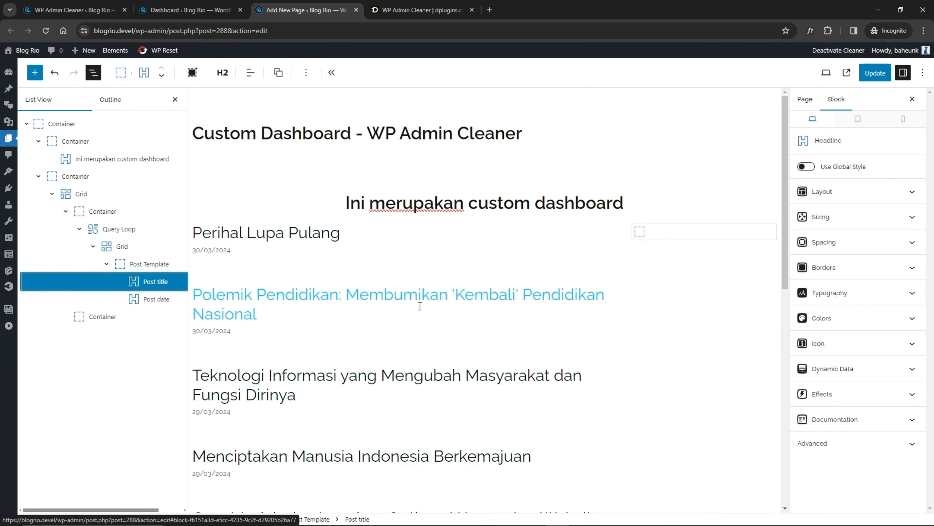
pyautogui.click(804, 167)
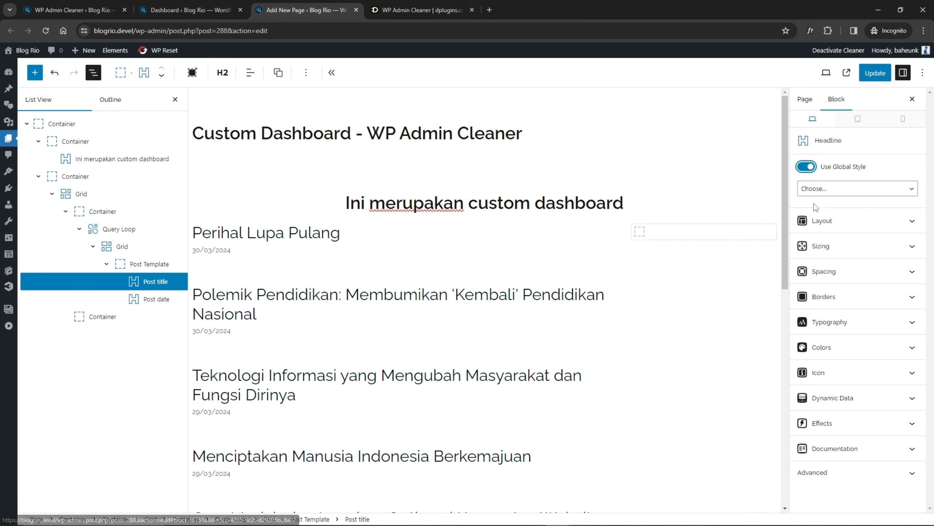
pyautogui.click(835, 189)
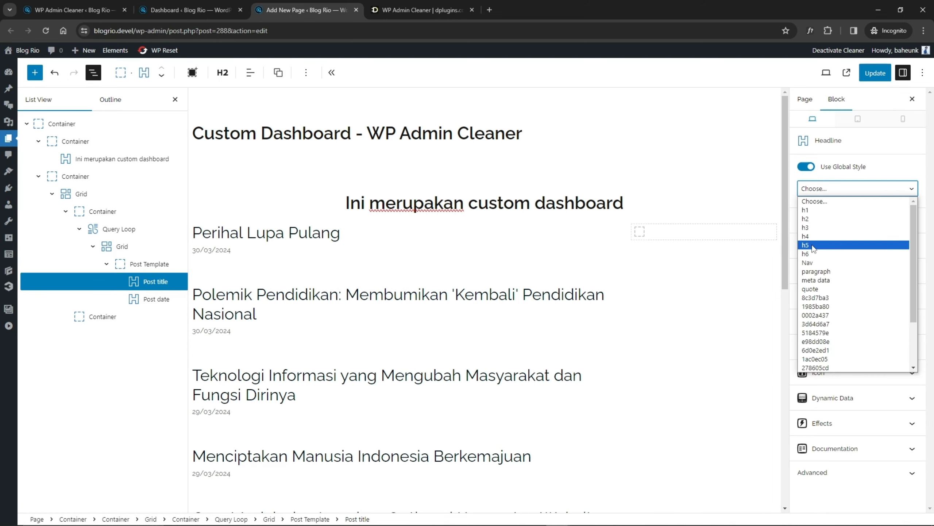
pyautogui.click(815, 245)
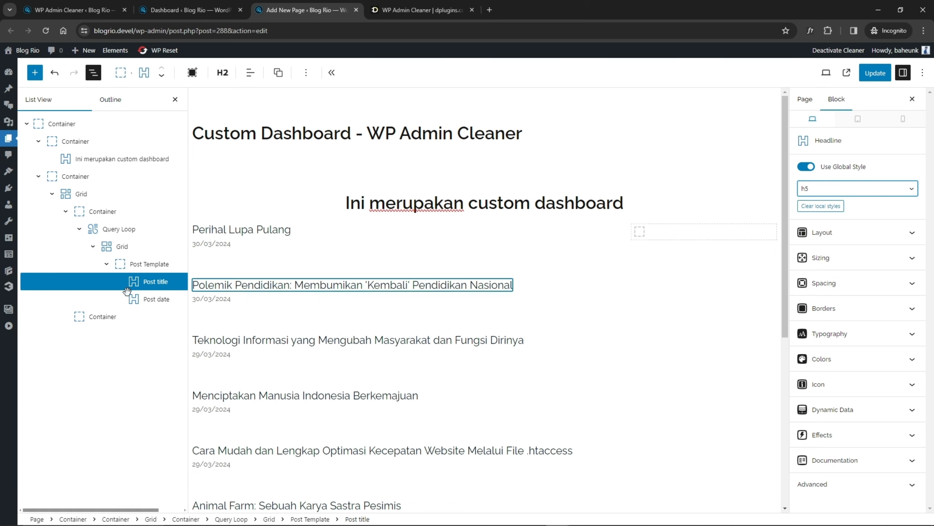
# Apply the meta data global style to the post date and move it above the post title.
pyautogui.click(154, 299)
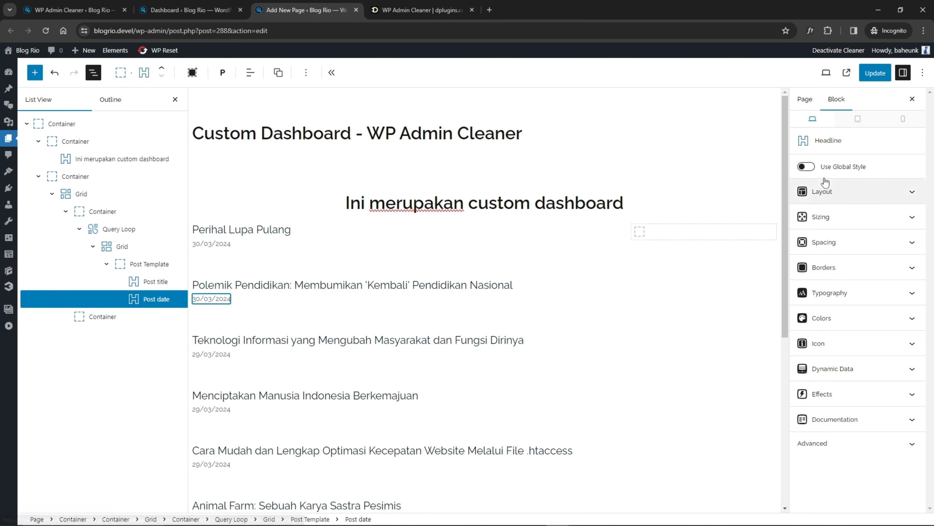
pyautogui.click(805, 167)
pyautogui.click(825, 188)
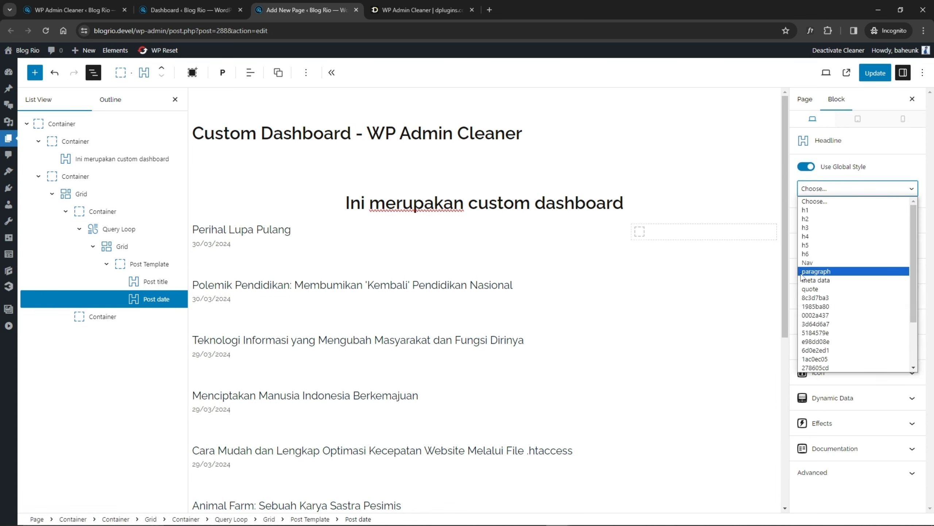
pyautogui.click(812, 282)
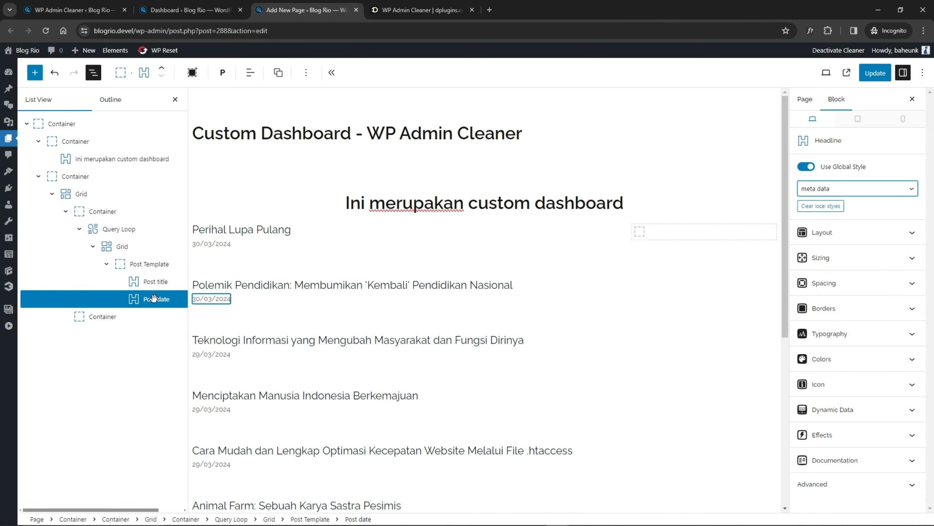
pyautogui.moveTo(148, 299)
pyautogui.mouseDown()
pyautogui.moveTo(151, 276)
pyautogui.moveTo(147, 290)
pyautogui.mouseUp()
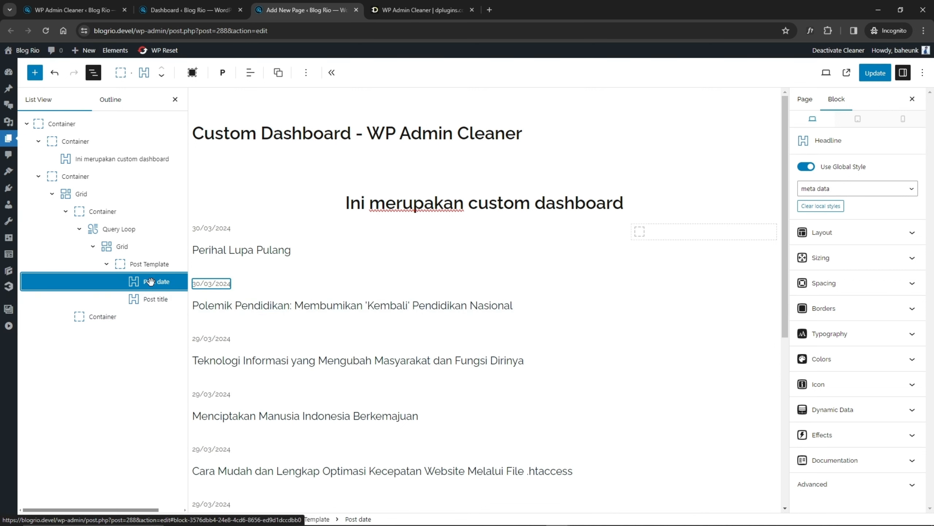
# Check the Post Template's spacing settings and set the post date's bottom margin to 0.
pyautogui.click(150, 265)
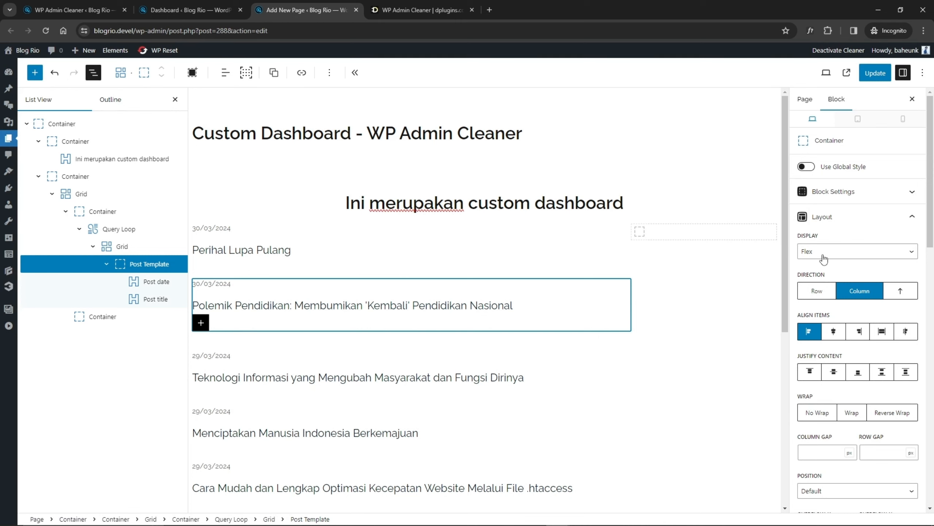
pyautogui.scroll(-3, 826, 291)
pyautogui.scroll(-10, 826, 297)
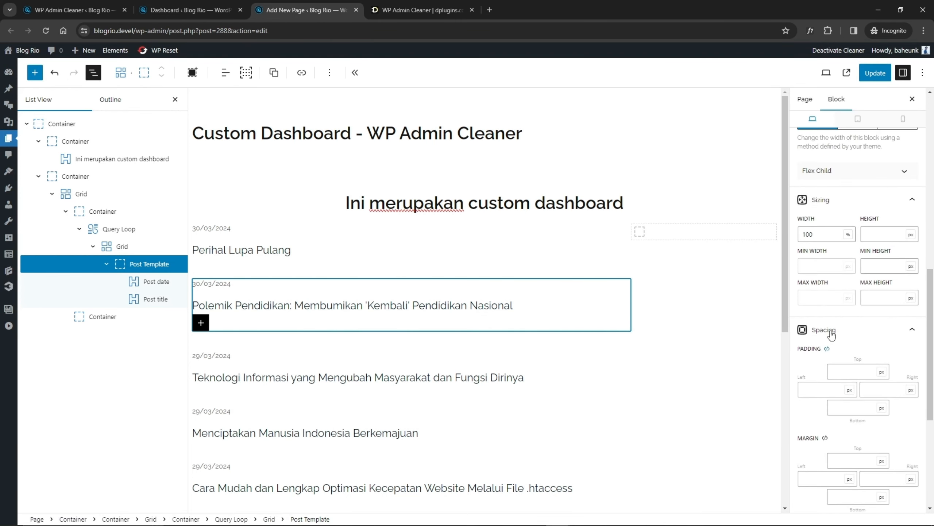
pyautogui.scroll(-5, 824, 297)
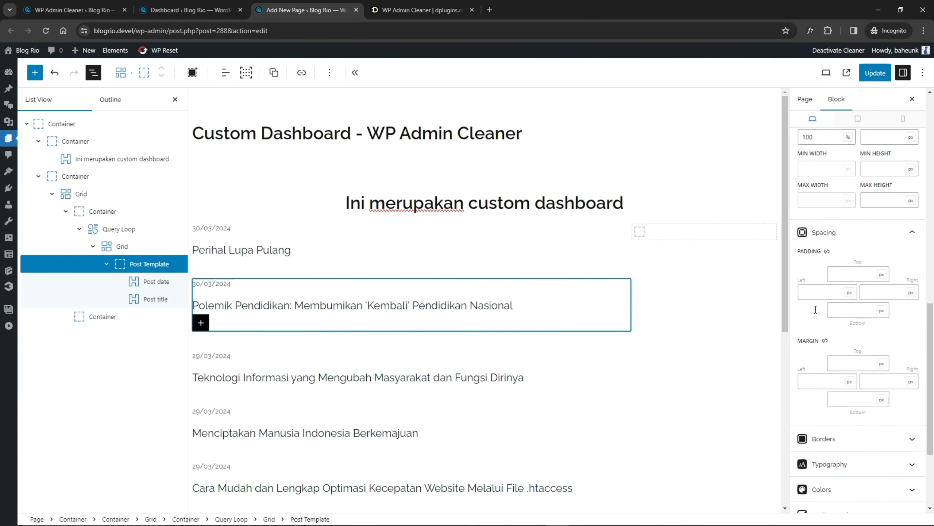
pyautogui.click(147, 281)
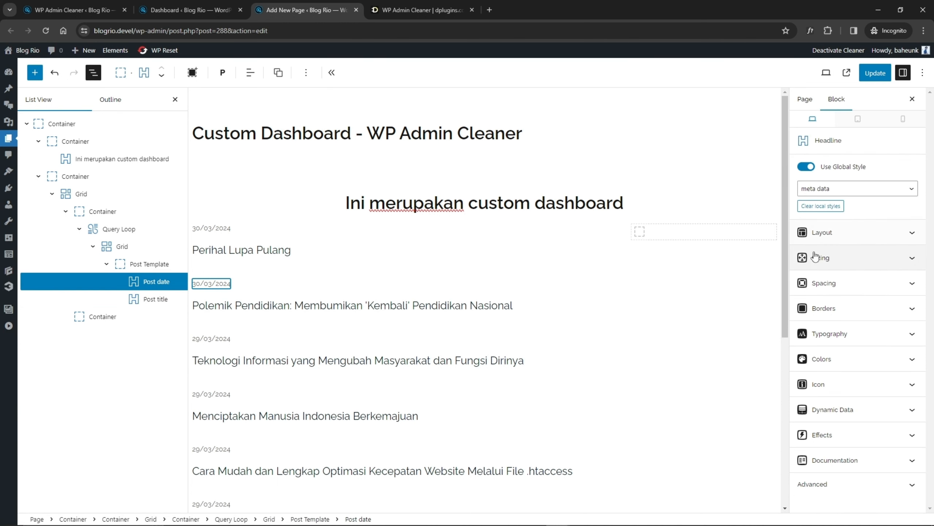
pyautogui.click(824, 283)
pyautogui.scroll(-3, 817, 343)
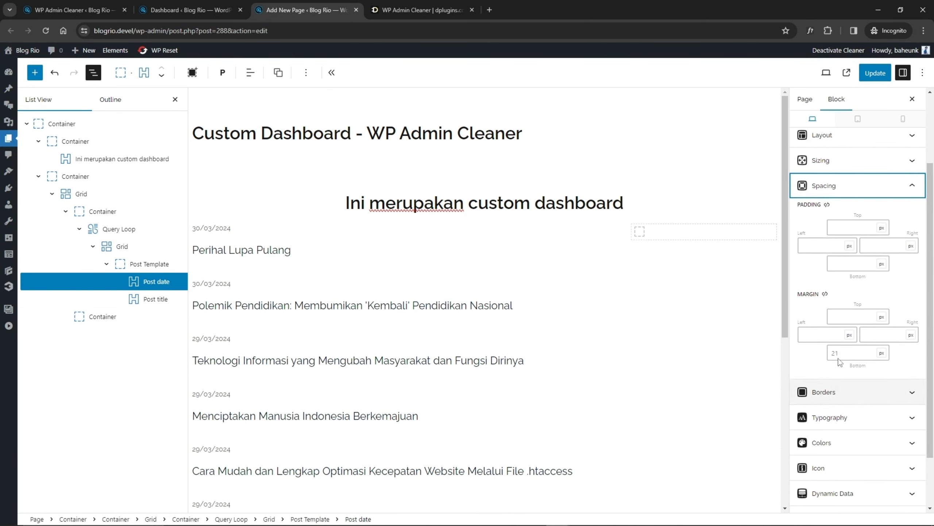
pyautogui.click(849, 352)
pyautogui.write('0')
# Set the post title's bottom margin to 0.
pyautogui.click(155, 299)
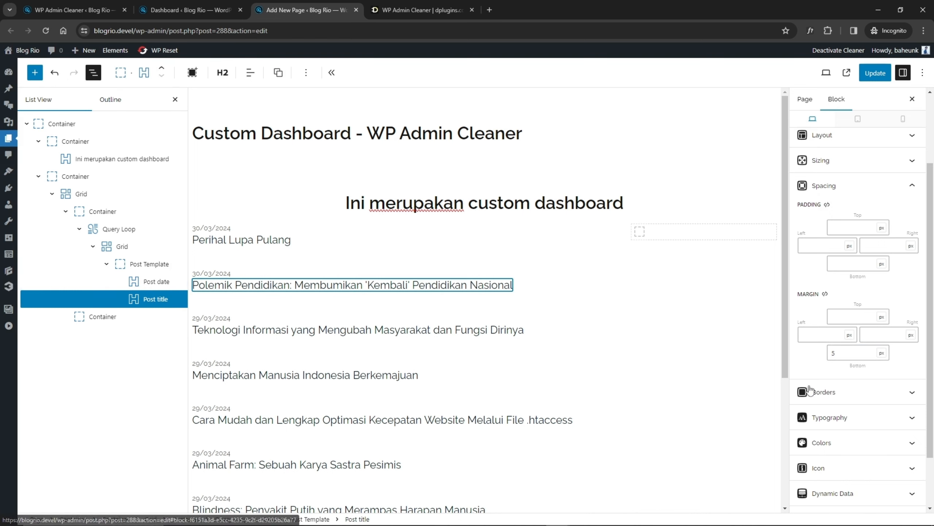
pyautogui.moveTo(847, 355); pyautogui.dragTo(830, 355)
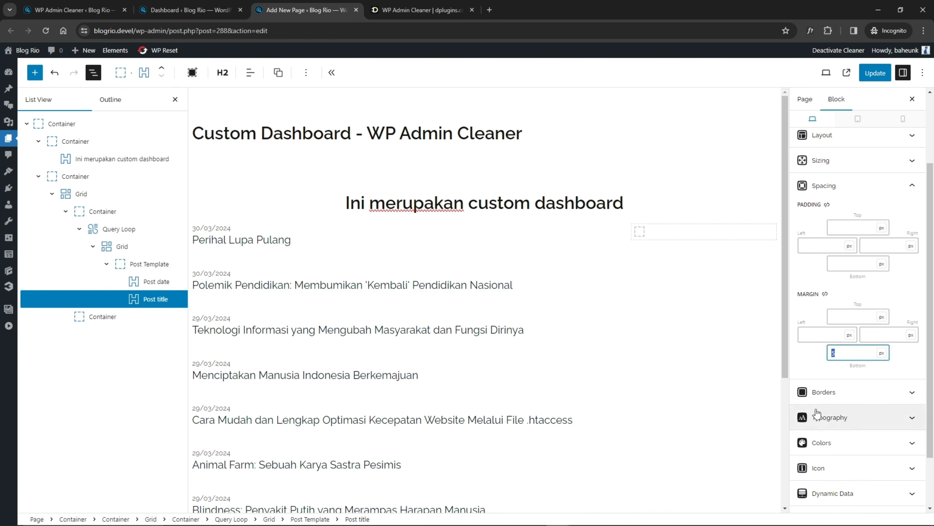
pyautogui.write('0')
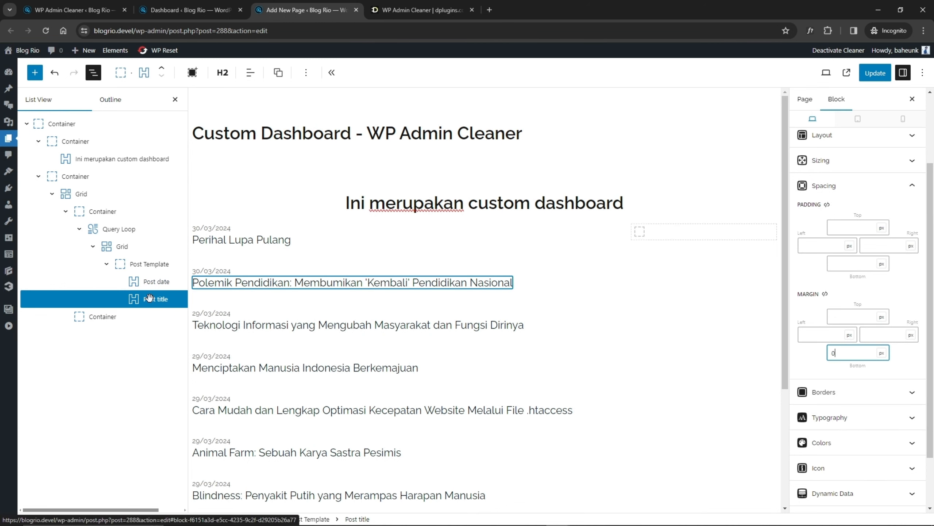
# Set the Query Loop's number of posts per page to 5.
pyautogui.click(140, 267)
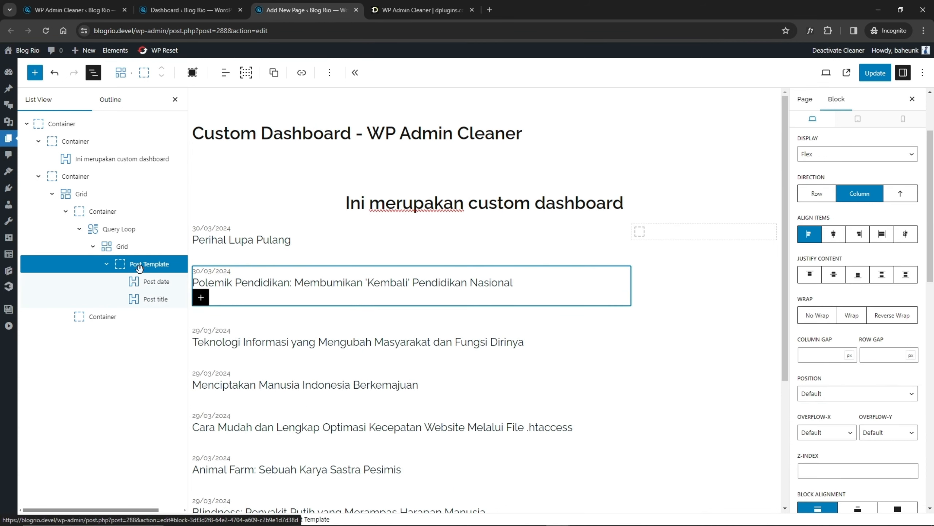
pyautogui.click(123, 247)
pyautogui.click(119, 229)
pyautogui.click(827, 304)
pyautogui.write('5')
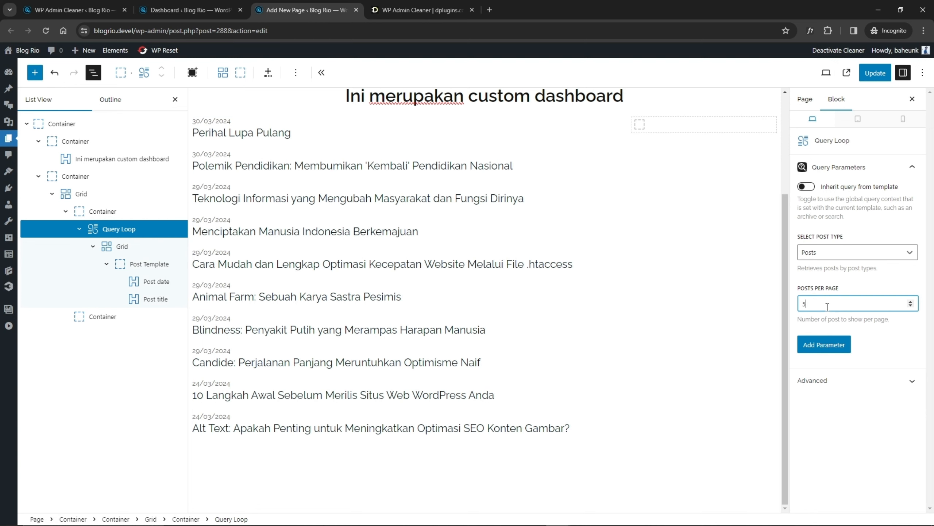
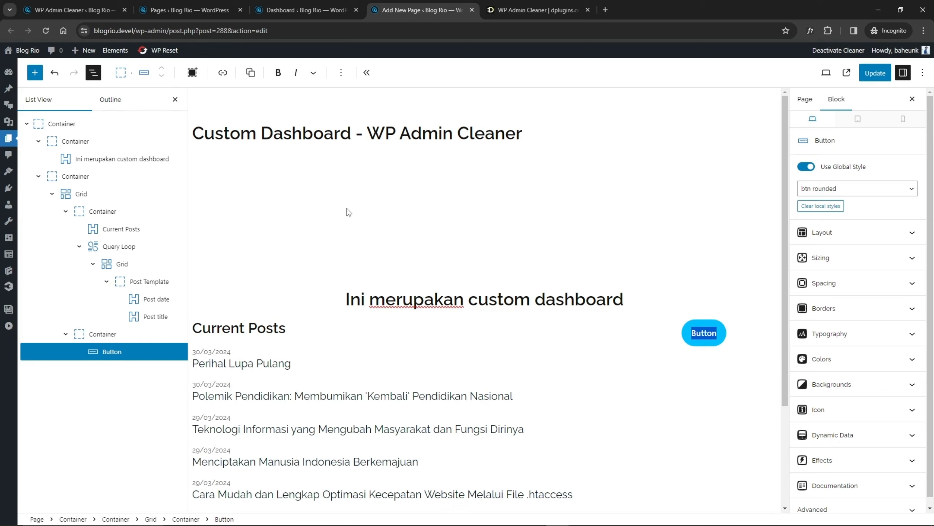
pyautogui.click(709, 335)
pyautogui.click(222, 73)
pyautogui.hotkey('ctrl', 'v')
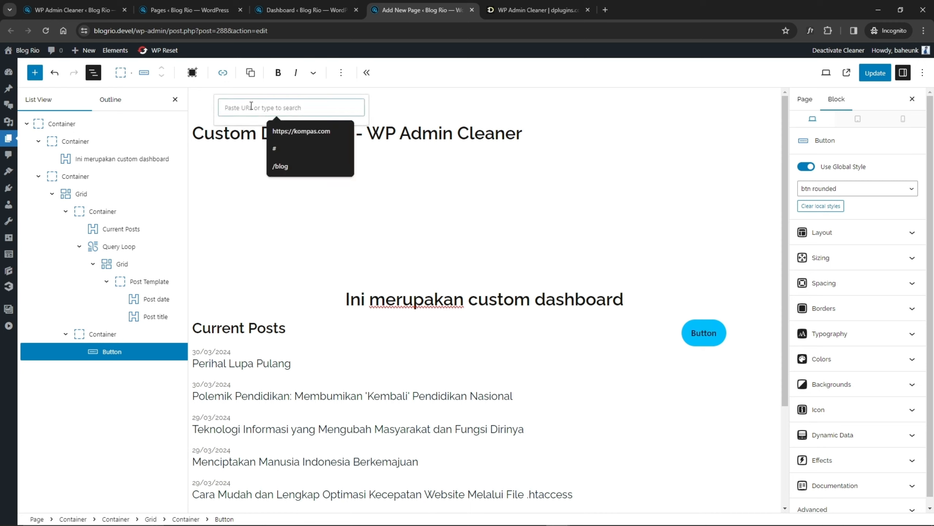
pyautogui.press('Return')
pyautogui.click(222, 72)
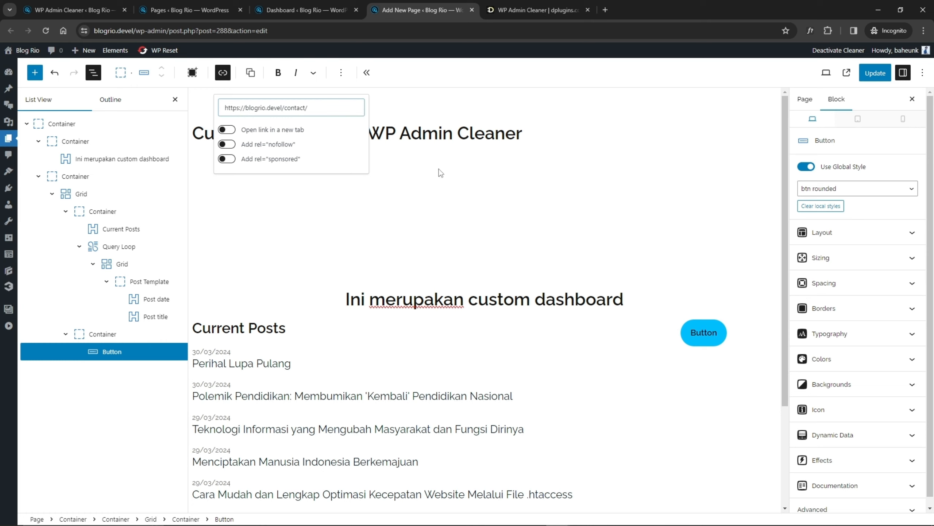
pyautogui.click(703, 333)
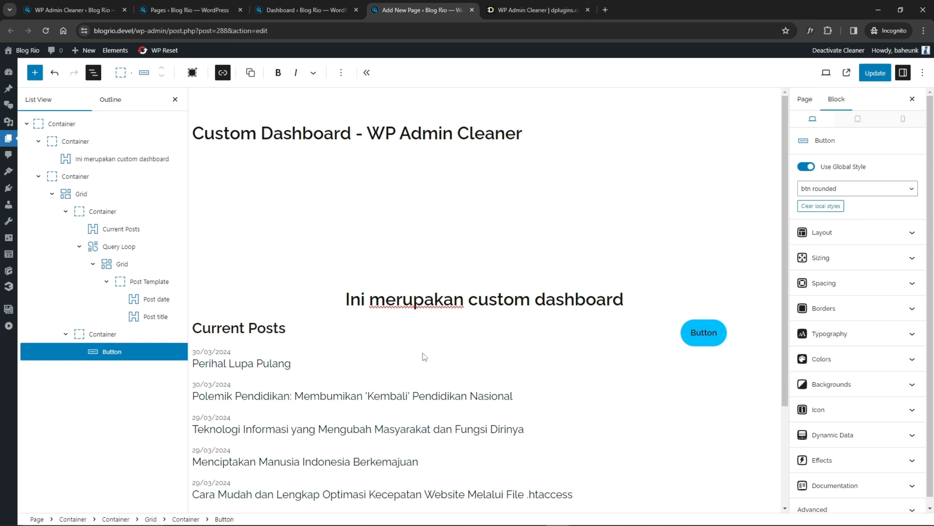
# Duplicate the linked button within its container.
pyautogui.click(112, 352)
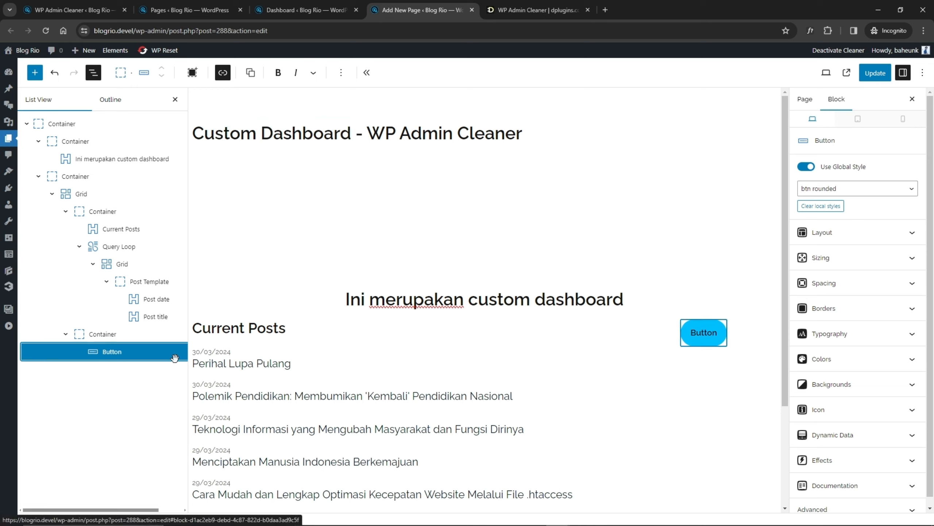
pyautogui.click(341, 72)
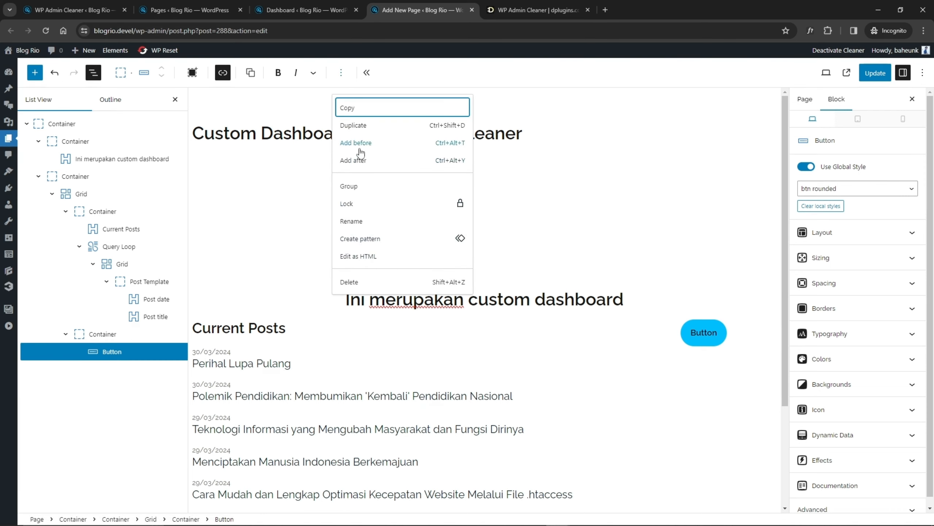
pyautogui.click(354, 125)
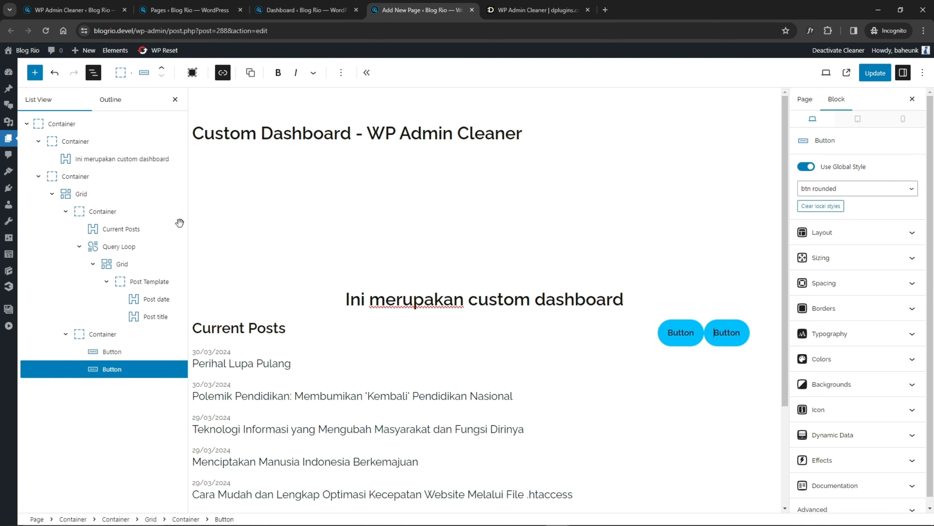
# Set the button container's display to Flex in Column direction with a row gap of 2 rem.
pyautogui.click(110, 334)
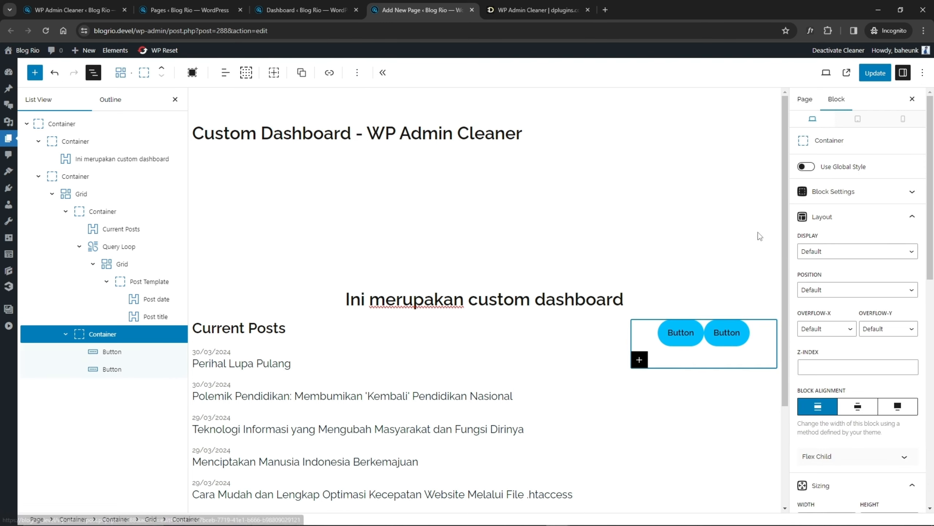
pyautogui.click(821, 251)
pyautogui.click(824, 291)
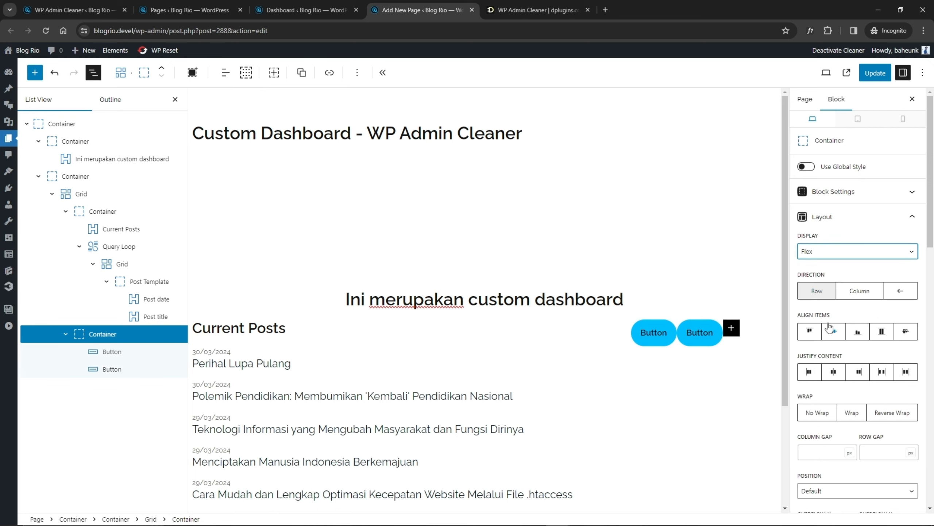
pyautogui.click(859, 291)
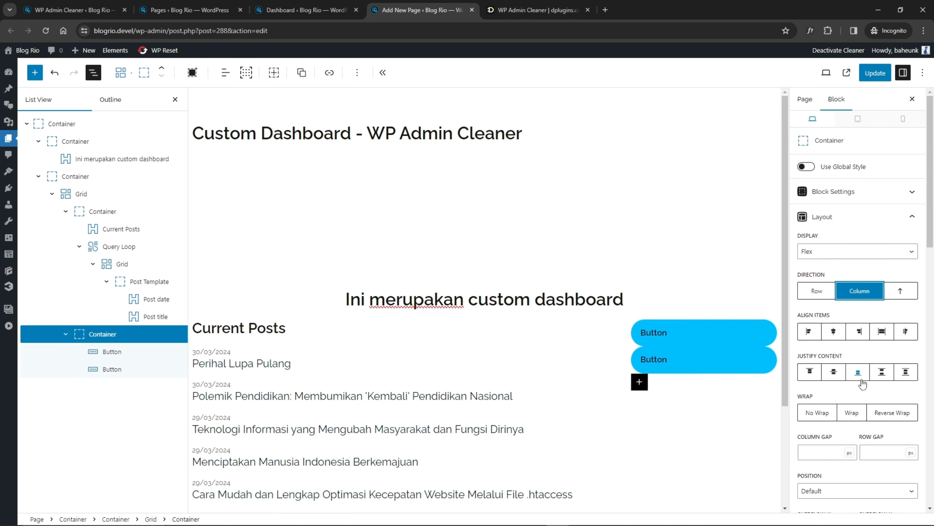
pyautogui.click(876, 453)
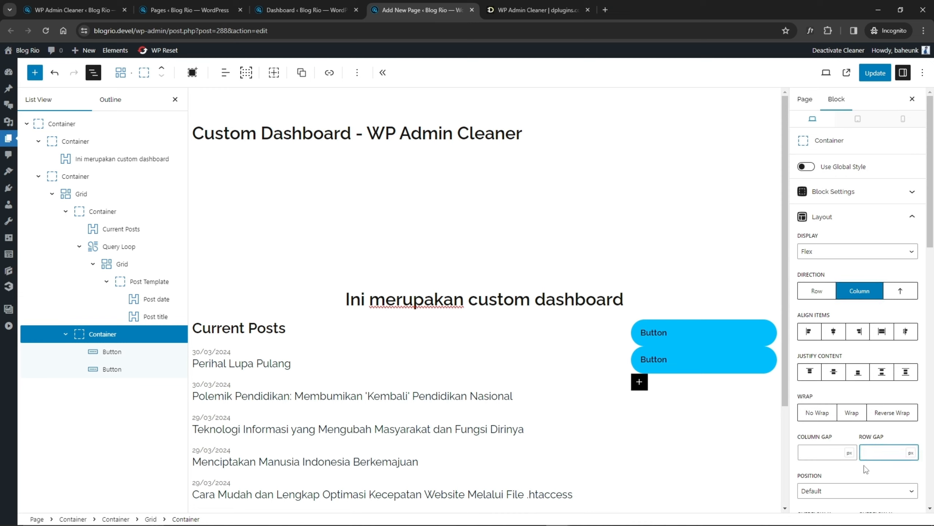
pyautogui.write('2rem')
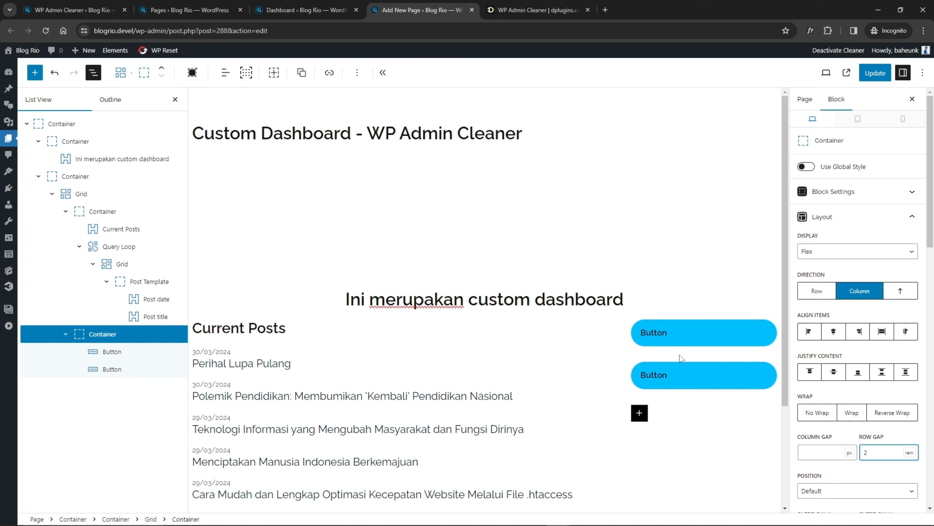
# Set the layout direction of both buttons in the second grid column to Column.
pyautogui.click(112, 352)
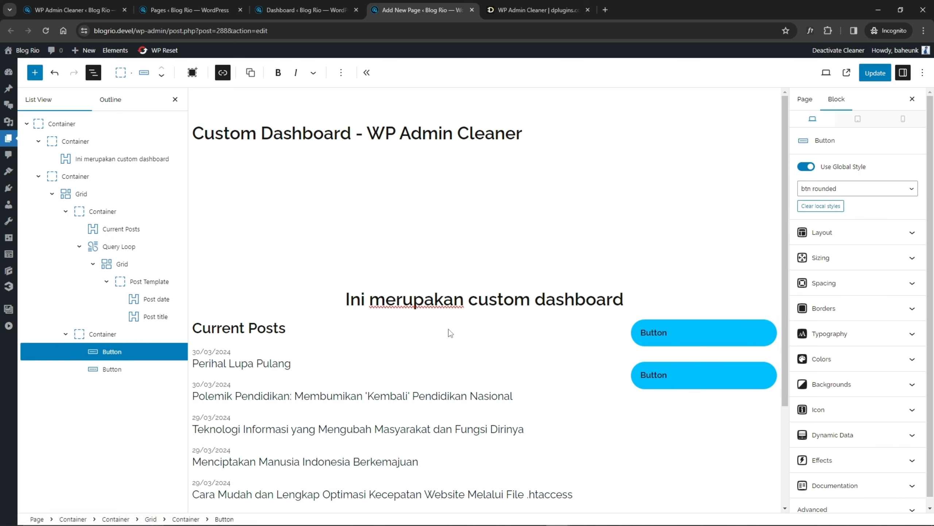
pyautogui.click(832, 232)
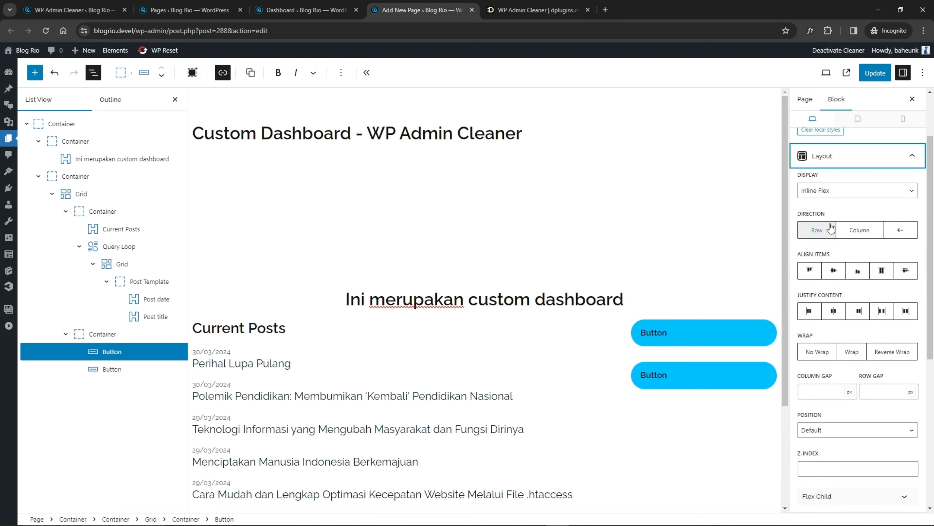
pyautogui.click(855, 230)
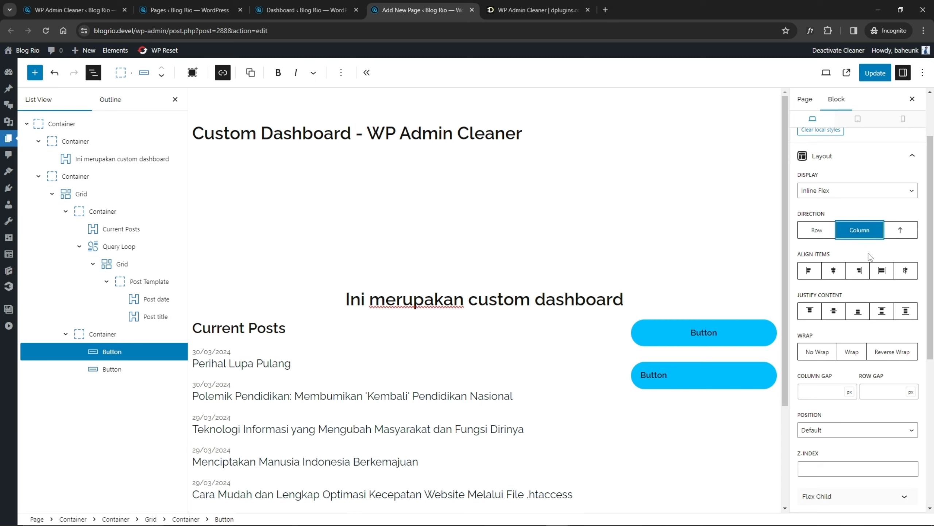
pyautogui.click(144, 370)
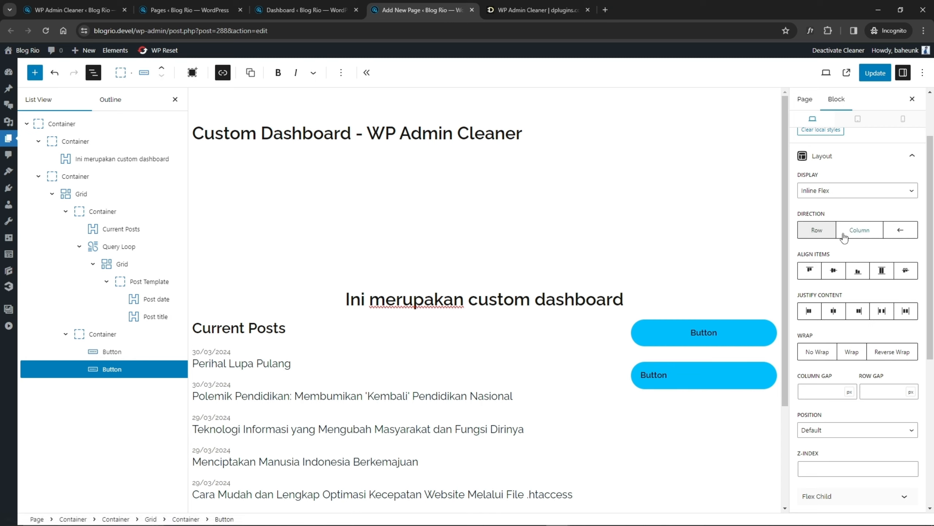
pyautogui.click(857, 230)
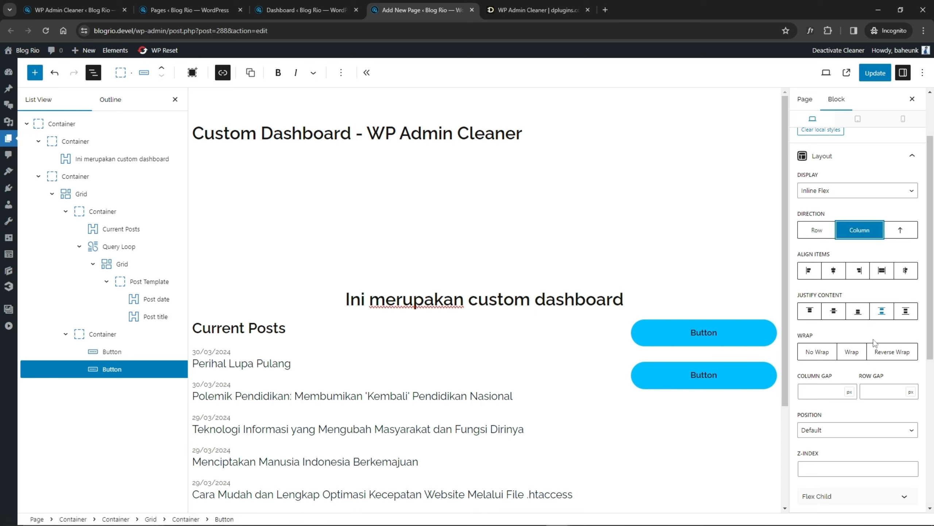
# Change the first button's label to "Contact Me".
pyautogui.click(701, 333)
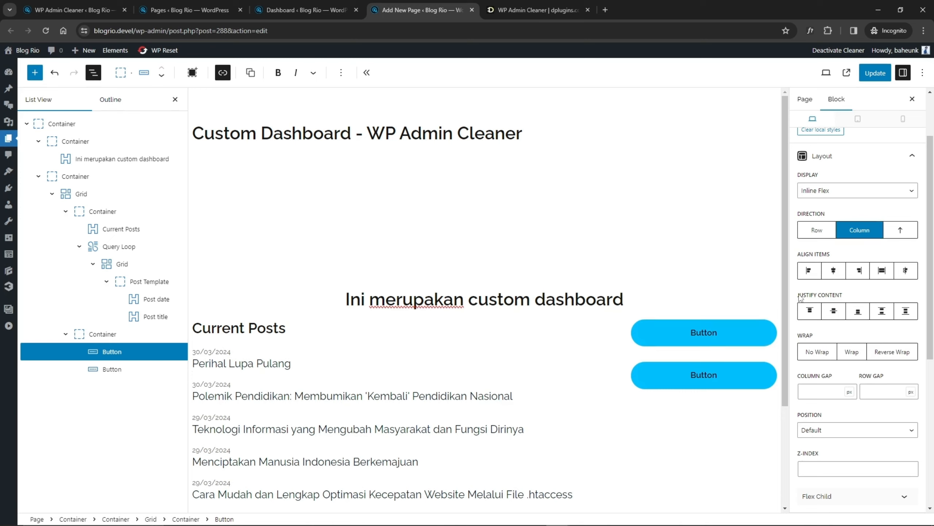
pyautogui.doubleClick(699, 334)
pyautogui.write('Contact Me')
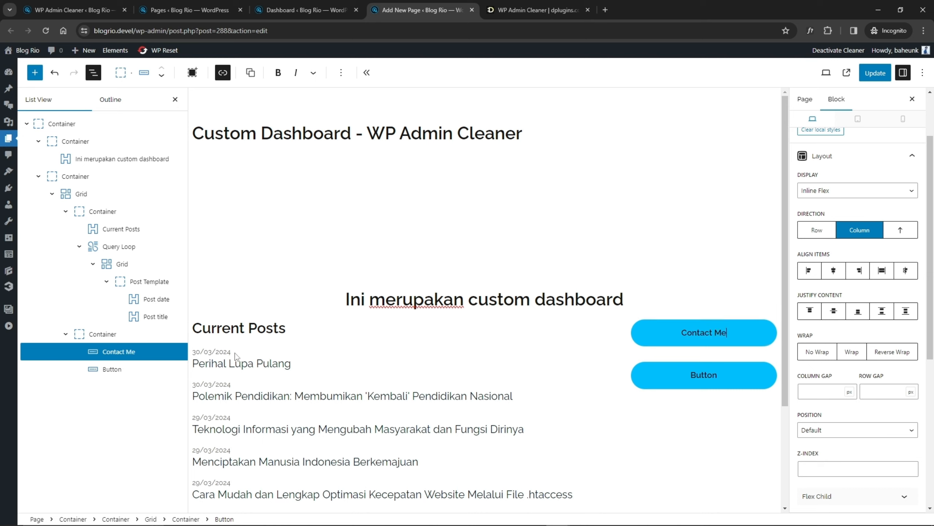
# Copy the About page's view link from the Pages list and return to the custom dashboard page editor.
pyautogui.click(112, 370)
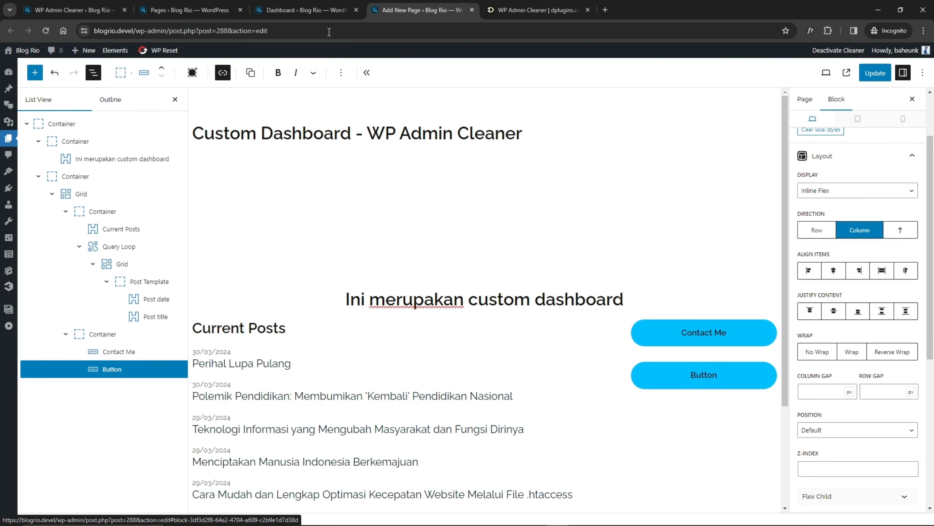
pyautogui.click(158, 10)
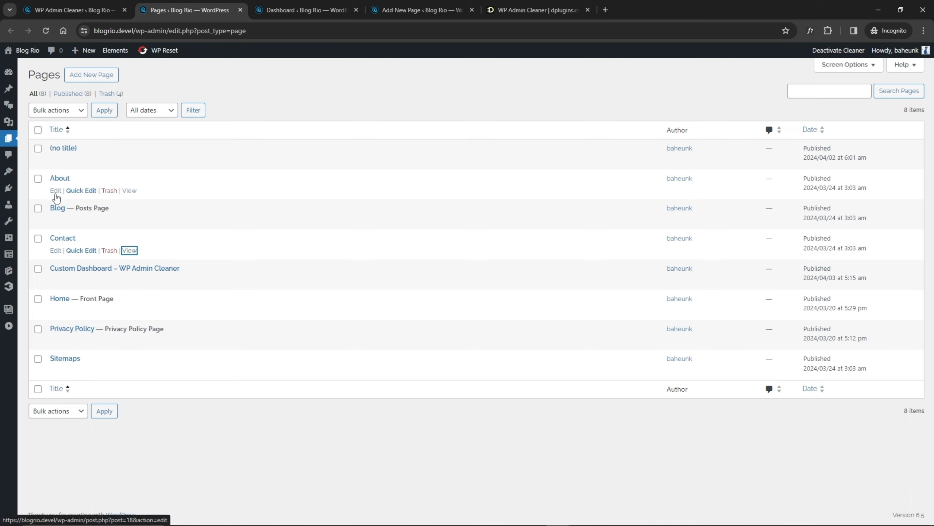
pyautogui.rightClick(129, 190)
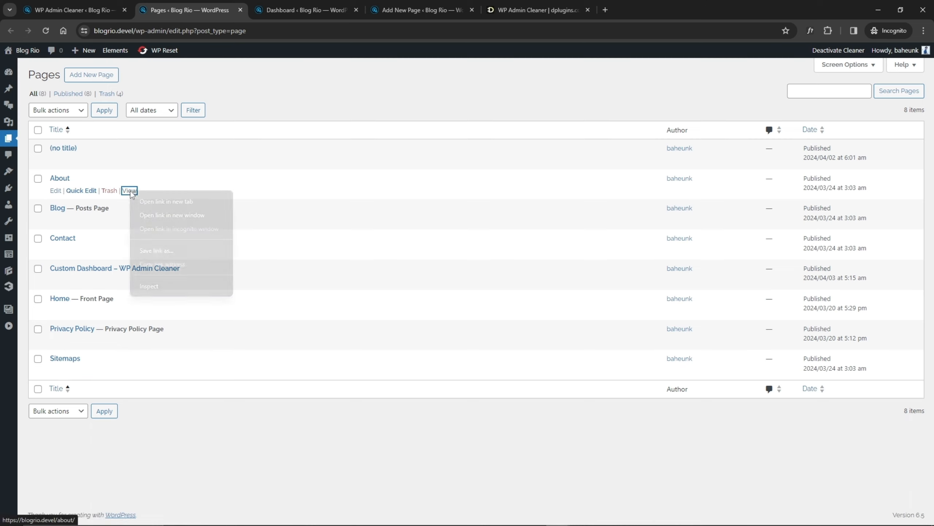
pyautogui.click(163, 271)
pyautogui.click(317, 10)
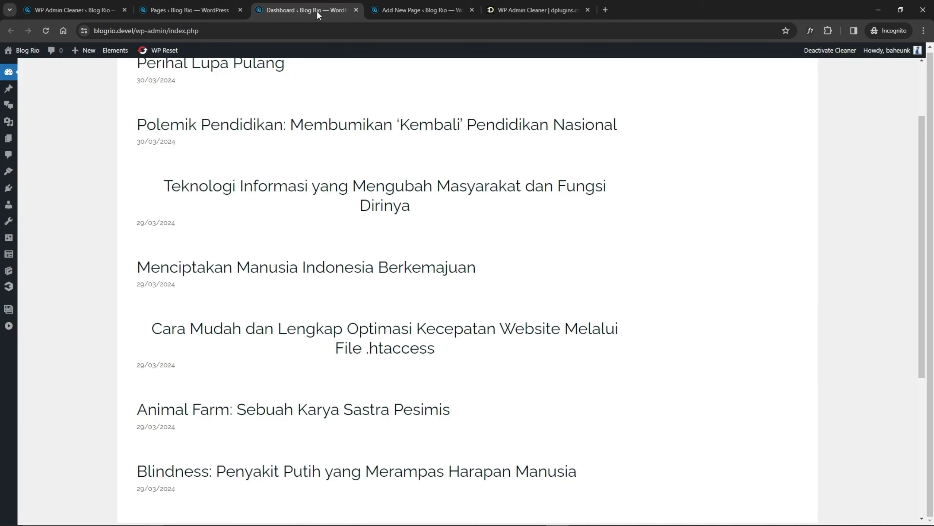
pyautogui.click(395, 11)
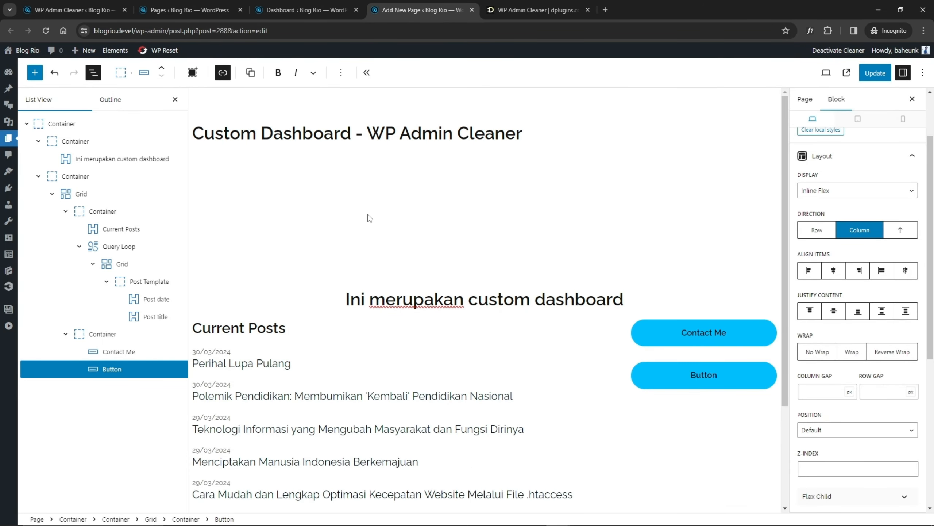
pyautogui.click(223, 73)
pyautogui.hotkey('ctrl', 'v')
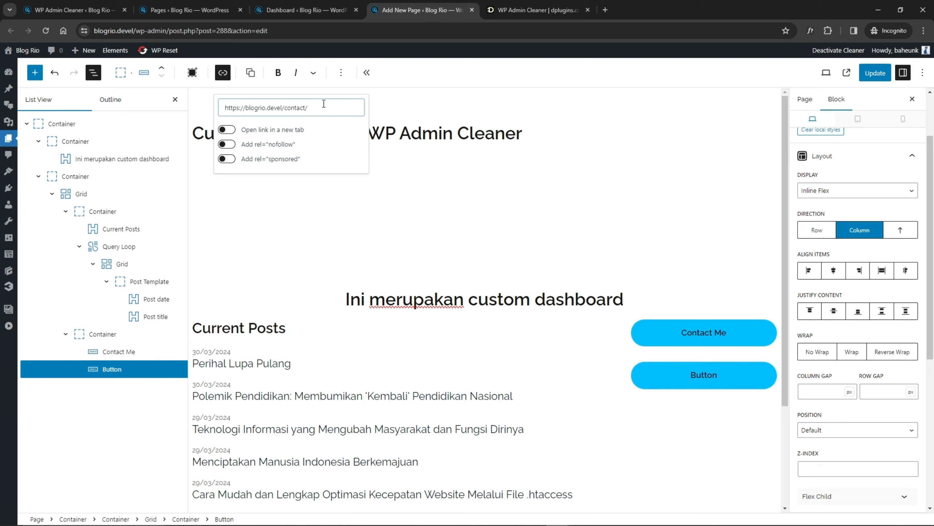
pyautogui.moveTo(315, 107); pyautogui.dragTo(209, 111)
pyautogui.hotkey('ctrl', 'v')
pyautogui.hotkey('ctrl', 'a')
pyautogui.hotkey('ctrl', 'v')
pyautogui.doubleClick(699, 375)
pyautogui.write('About Me')
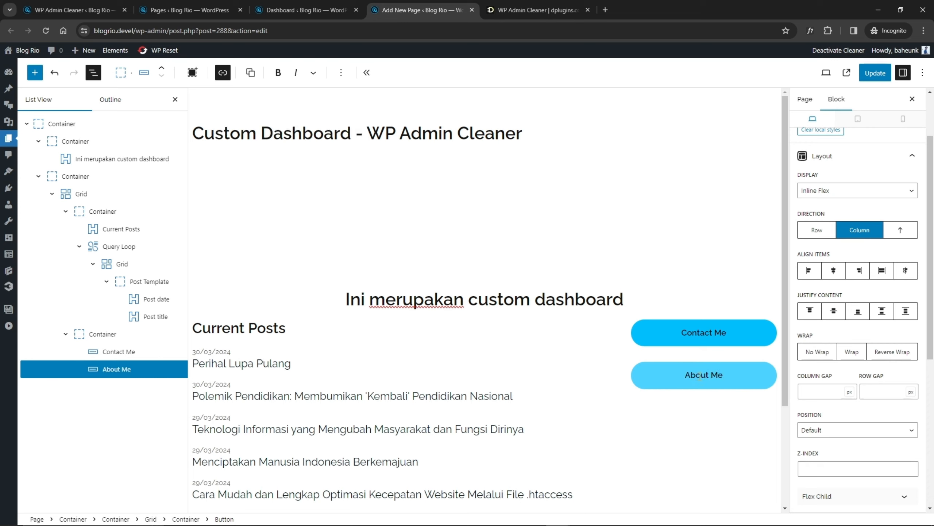
# Set the outermost container's row gap to 2.5 rem and update the page.
pyautogui.click(101, 333)
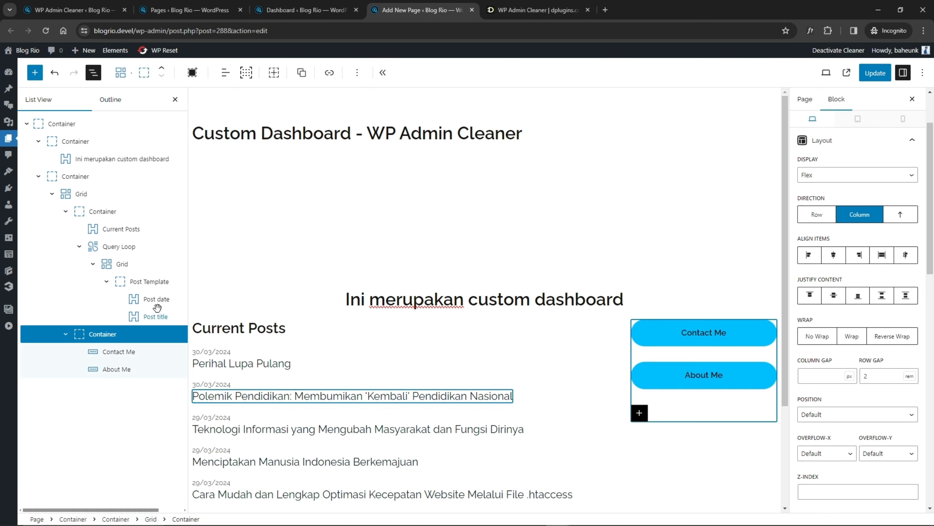
pyautogui.click(39, 176)
pyautogui.click(38, 141)
pyautogui.click(85, 125)
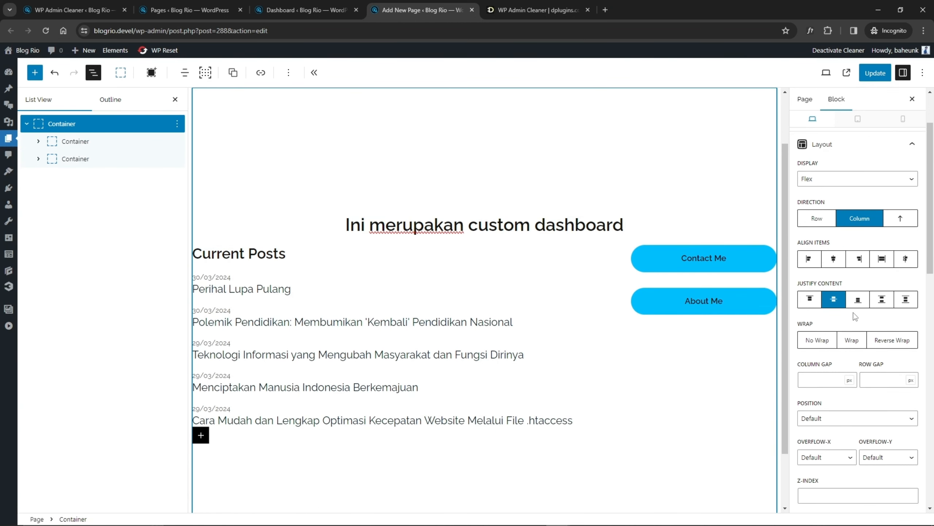
pyautogui.scroll(-1, 855, 317)
pyautogui.click(871, 330)
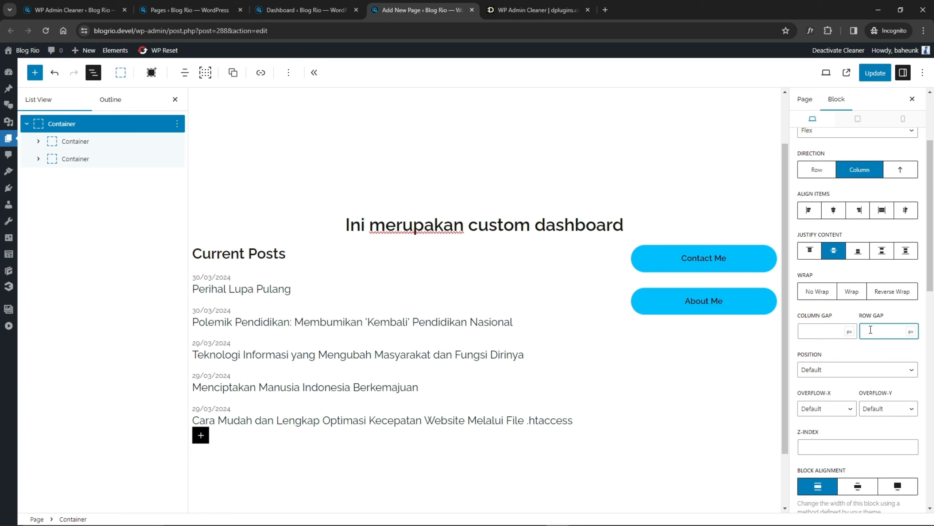
pyautogui.write('2.5rem')
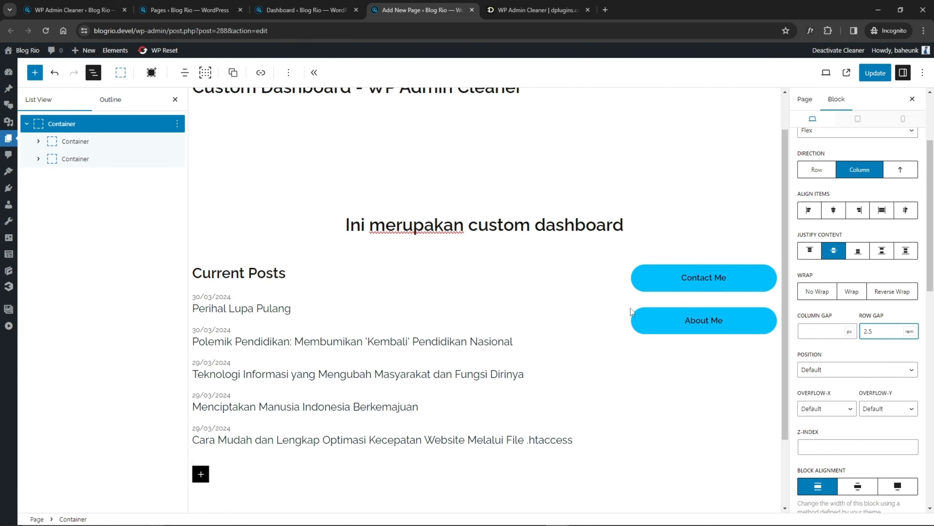
pyautogui.scroll(-1, 360, 367)
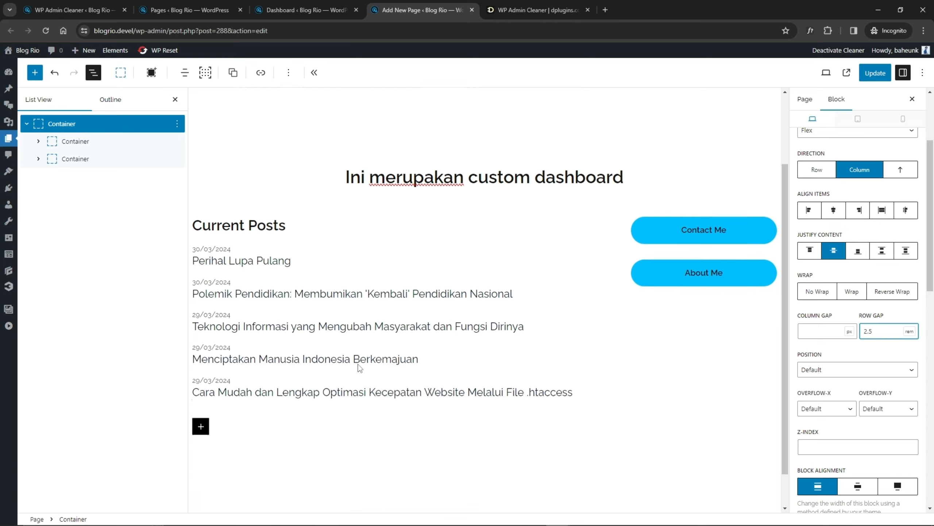
pyautogui.scroll(-1, 360, 368)
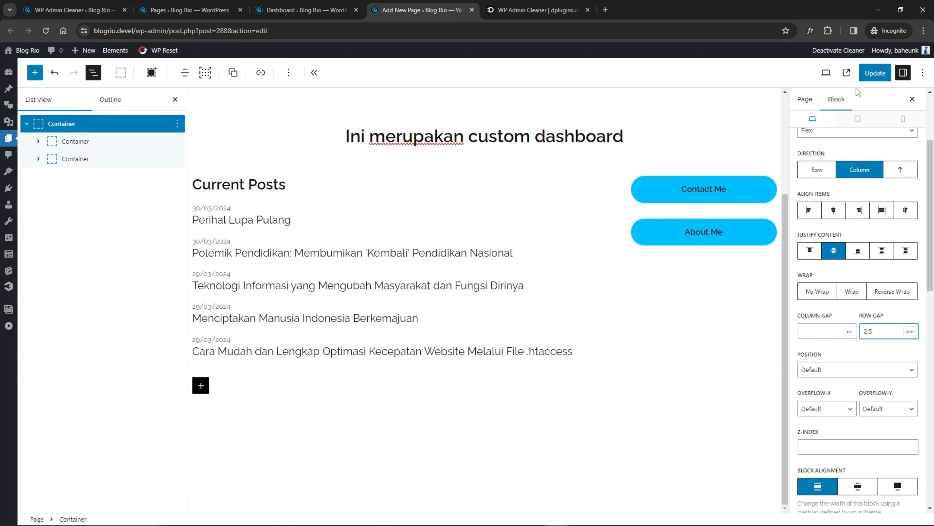
pyautogui.click(875, 75)
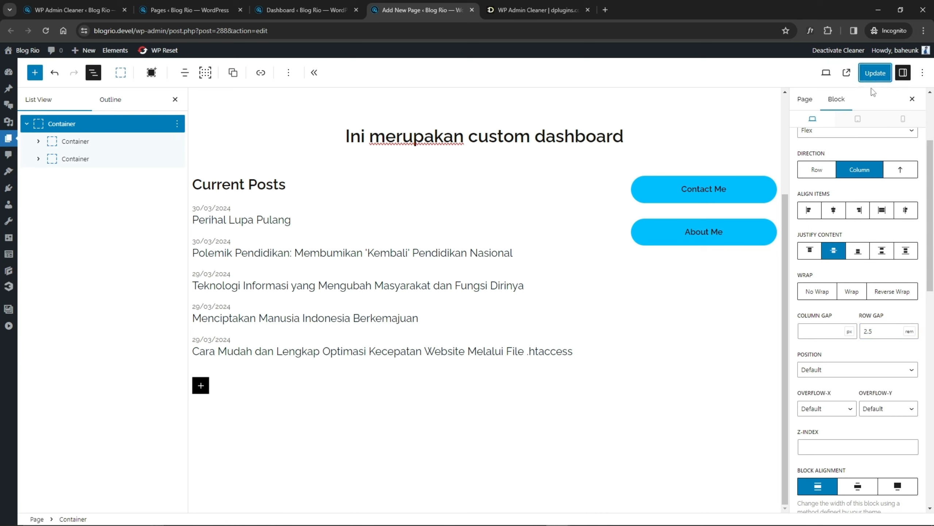
pyautogui.click(875, 73)
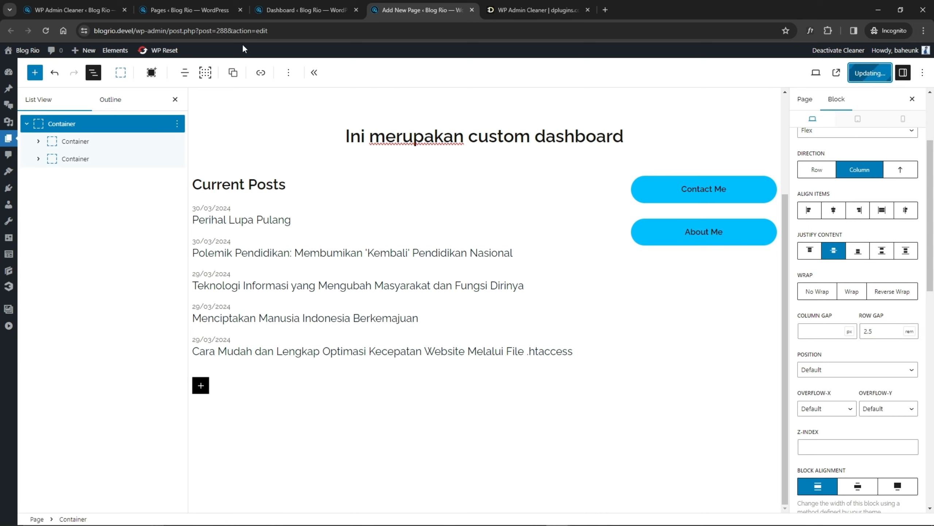
# Reload the WordPress dashboard and check the layout of the headline, current posts and link buttons.
pyautogui.click(284, 10)
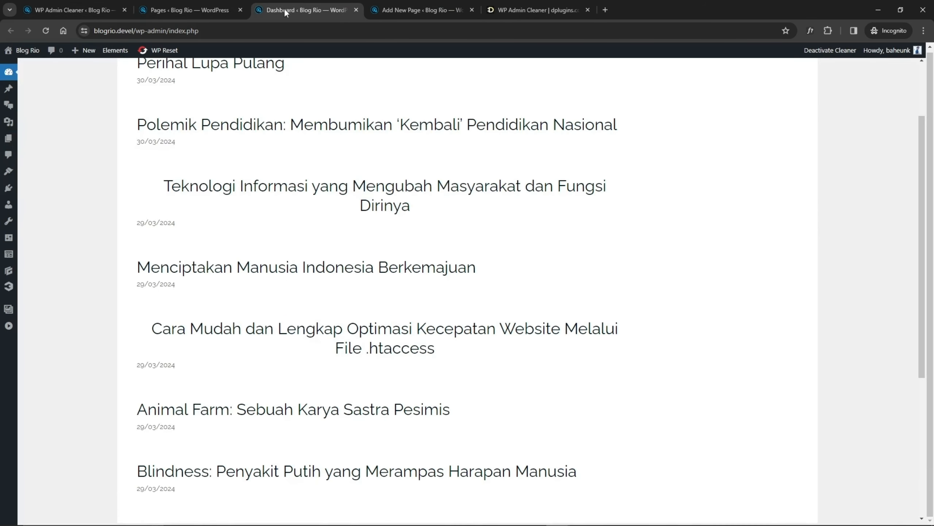
pyautogui.scroll(3, 339, 307)
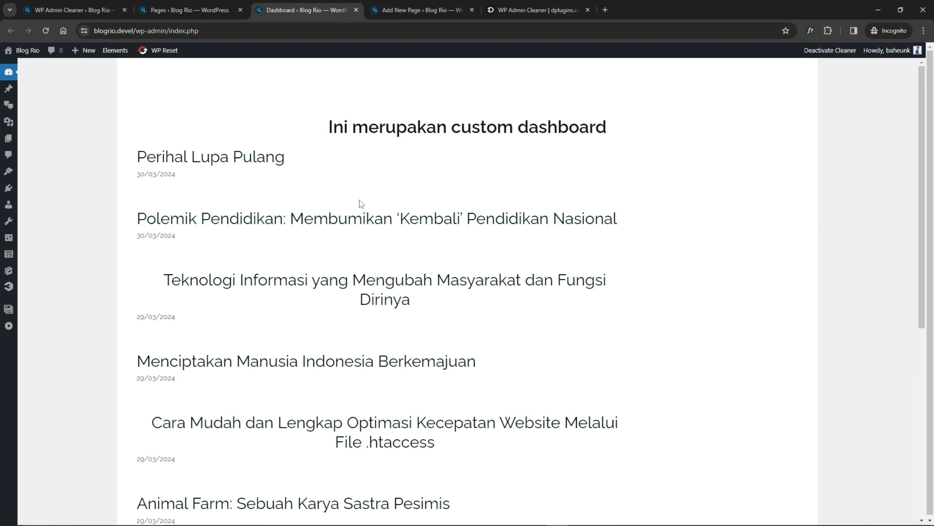
pyautogui.click(45, 31)
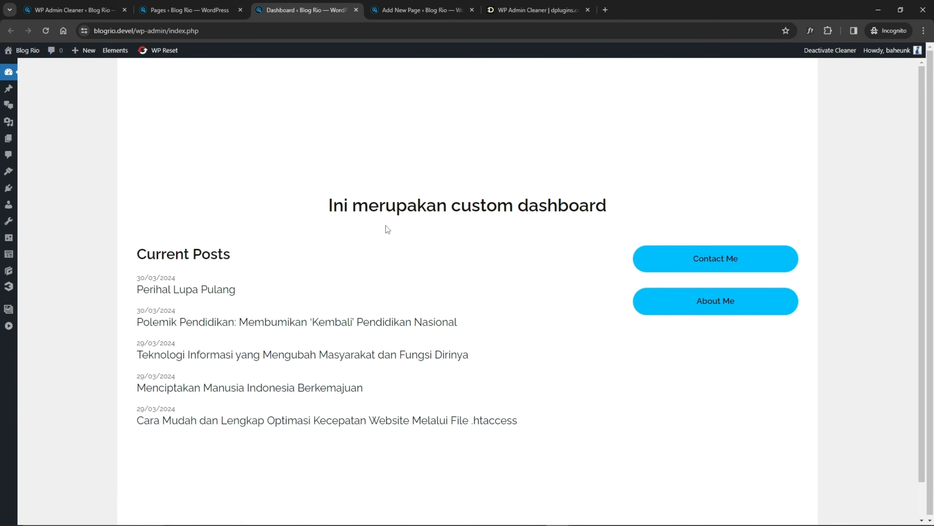
pyautogui.scroll(-1, 359, 286)
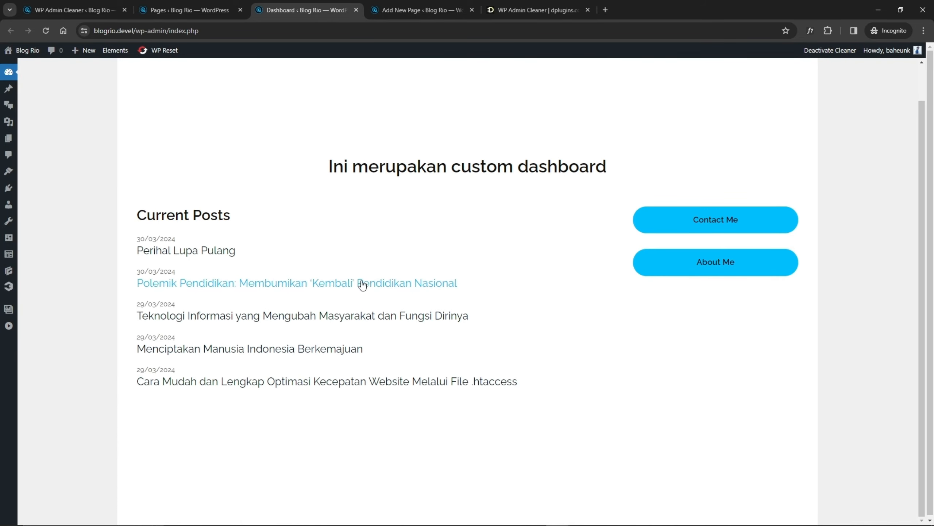
pyautogui.scroll(1, 358, 286)
# Clear the centered Justify Content setting on the outermost container and update the page.
pyautogui.click(401, 10)
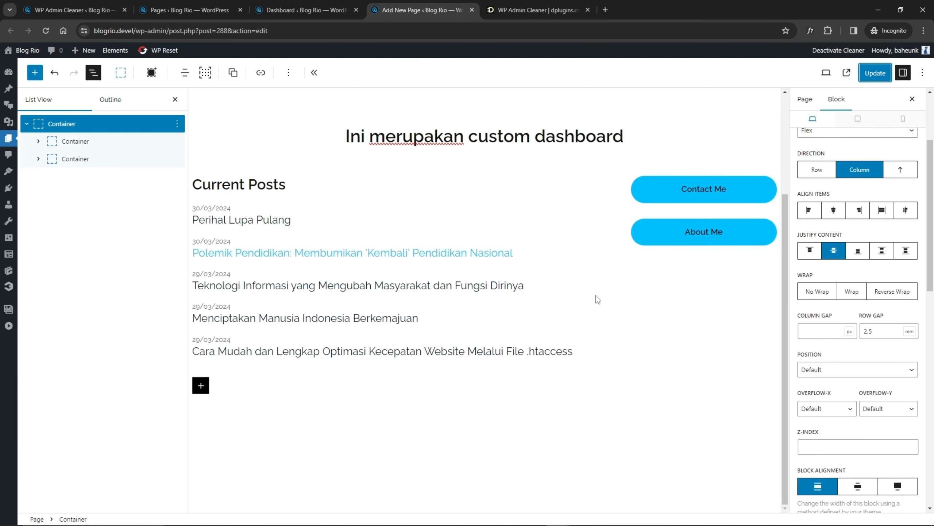
pyautogui.click(832, 254)
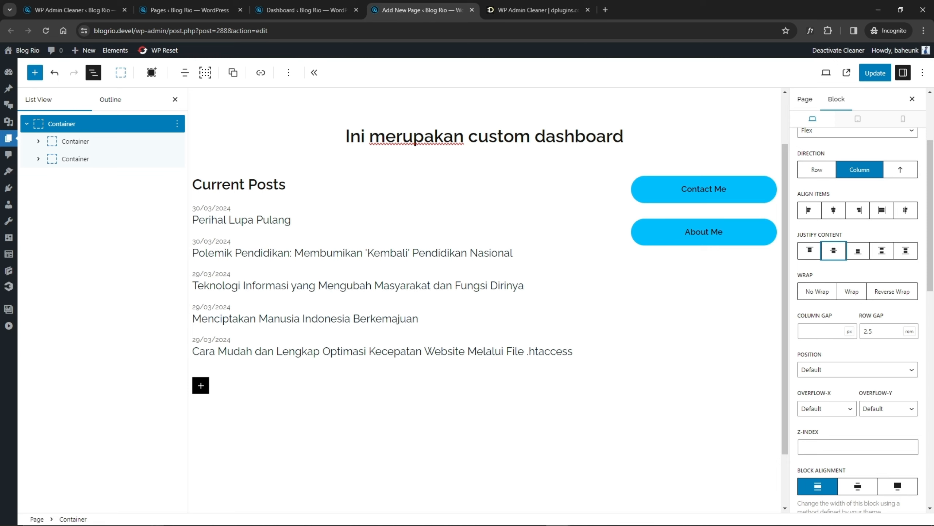
pyautogui.click(869, 81)
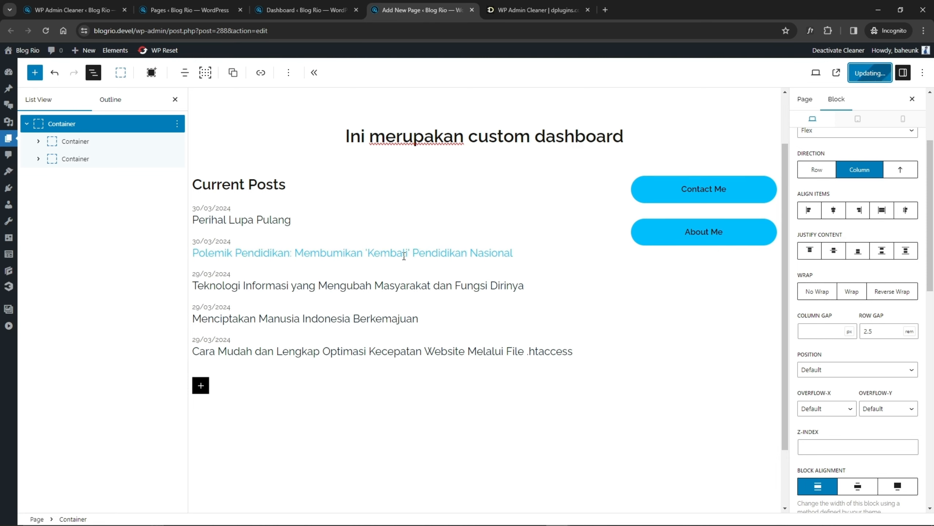
# Review the updated dashboard and test the Contact Me button's link.
pyautogui.click(275, 9)
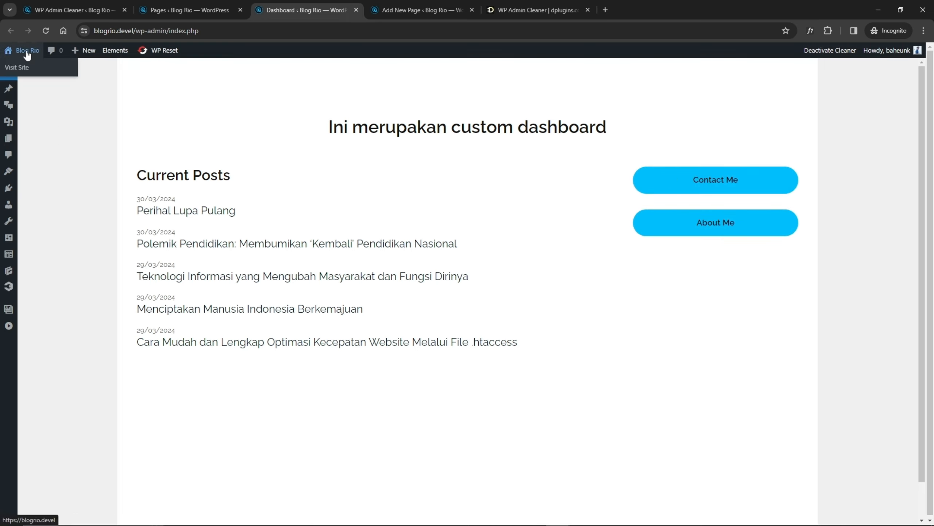
pyautogui.moveTo(26, 58)
pyautogui.click(714, 183)
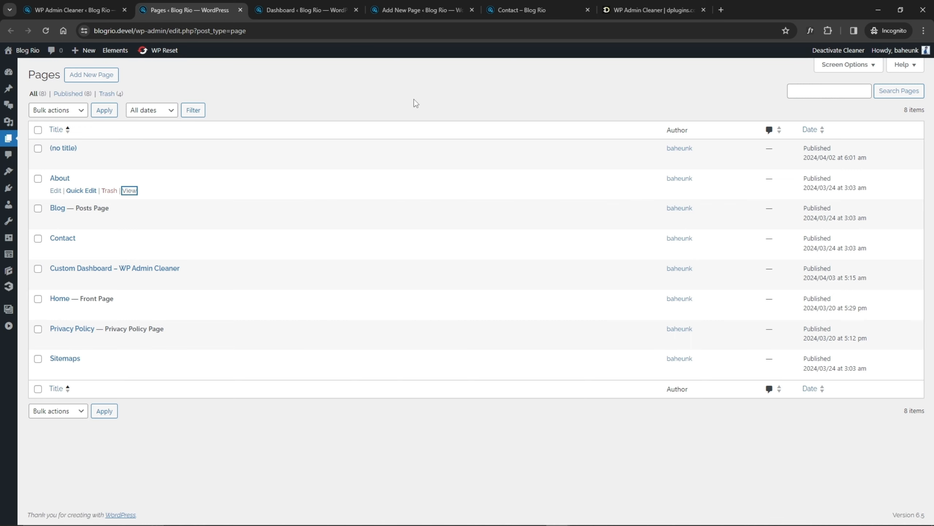
# In the page editor, set the About Me button's hover text color to the near-black navy palette swatch.
pyautogui.click(394, 11)
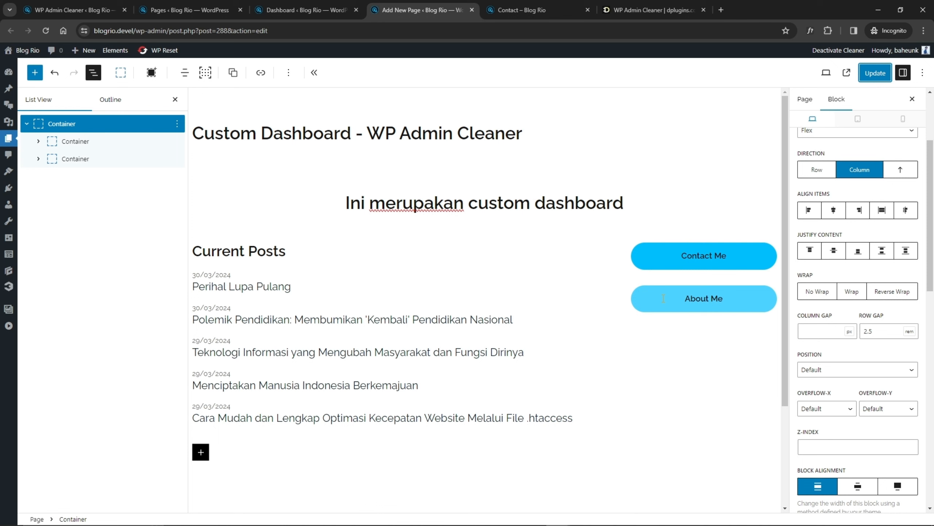
pyautogui.click(686, 298)
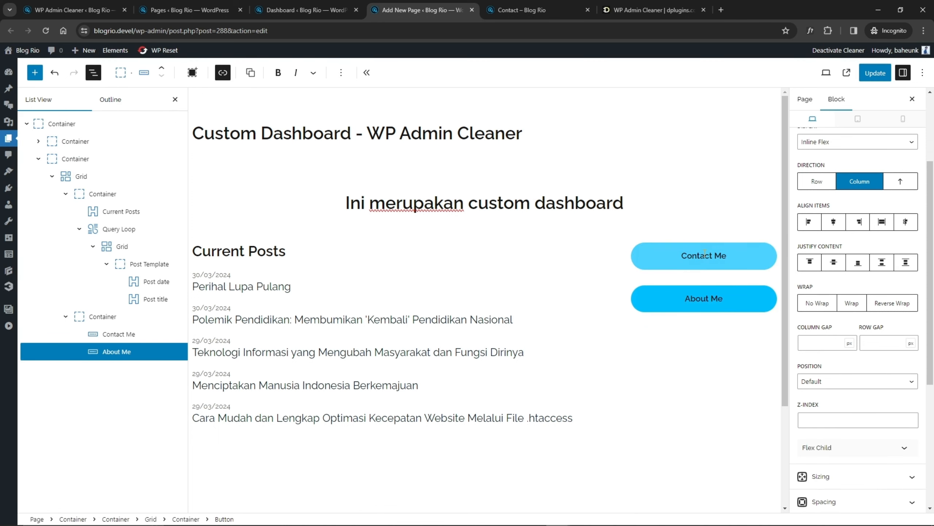
pyautogui.scroll(3, 845, 232)
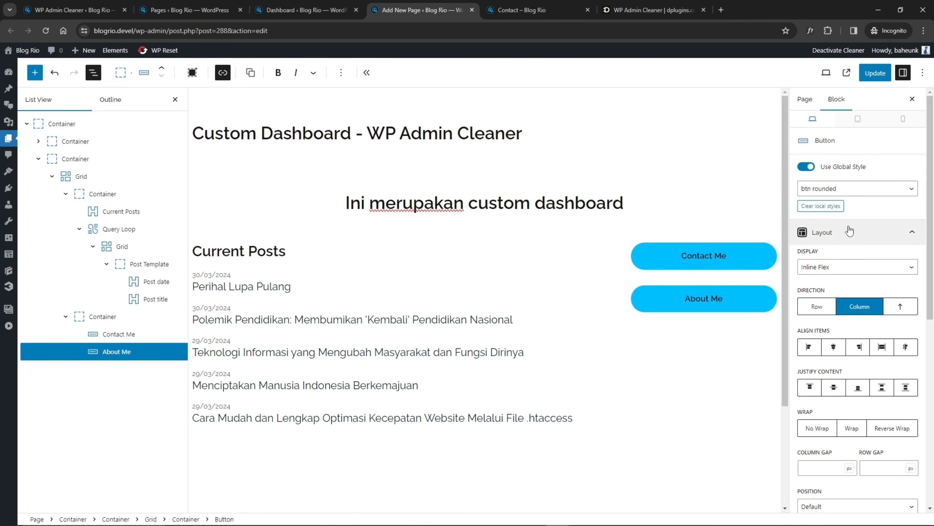
pyautogui.click(845, 229)
pyautogui.click(900, 357)
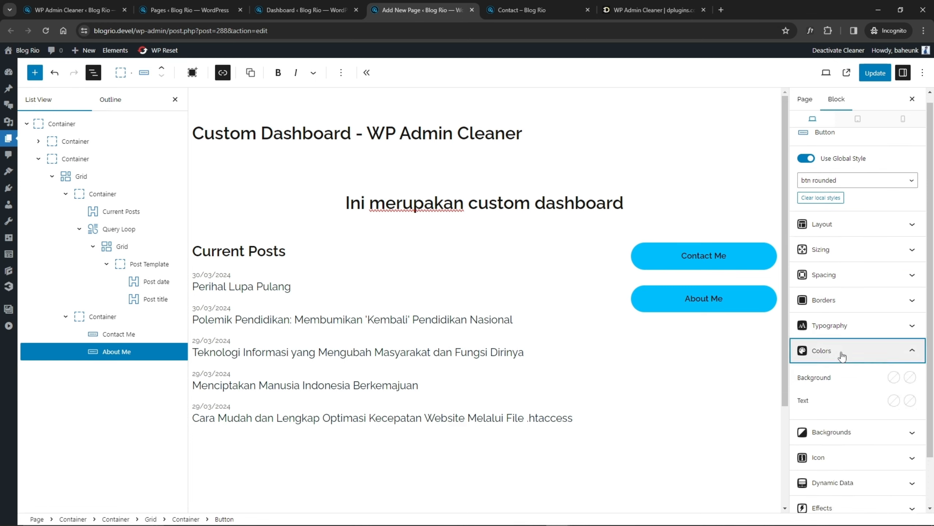
pyautogui.scroll(-1, 845, 353)
pyautogui.click(910, 347)
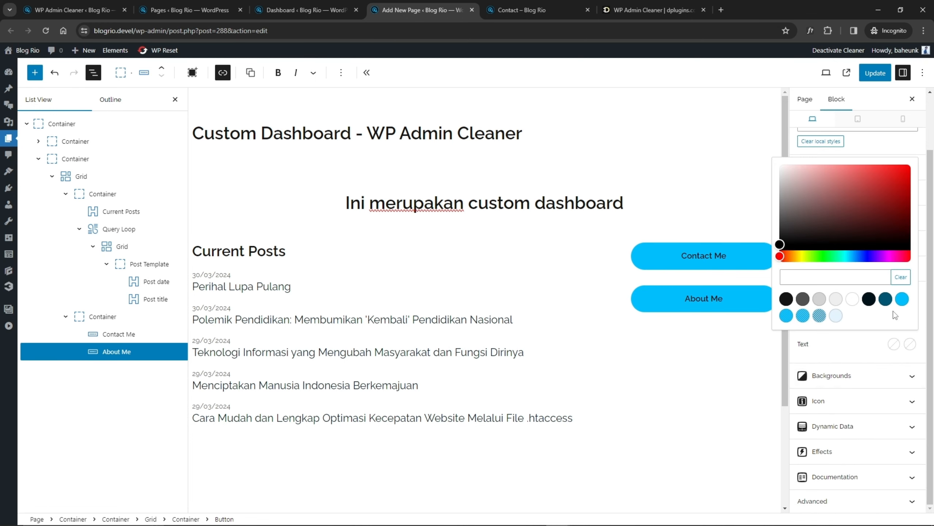
pyautogui.click(868, 300)
pyautogui.click(863, 348)
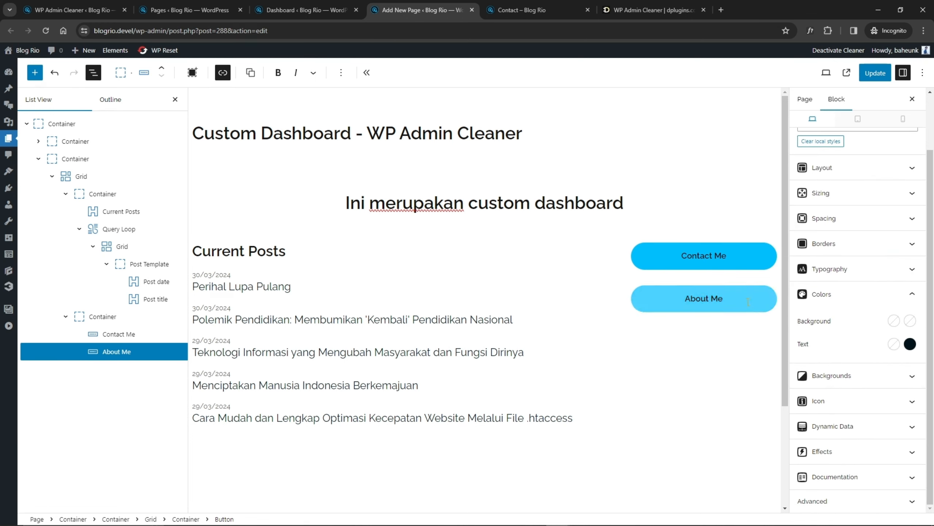
# Set the Contact Me button's hover text color to the same near-black navy palette swatch.
pyautogui.click(751, 262)
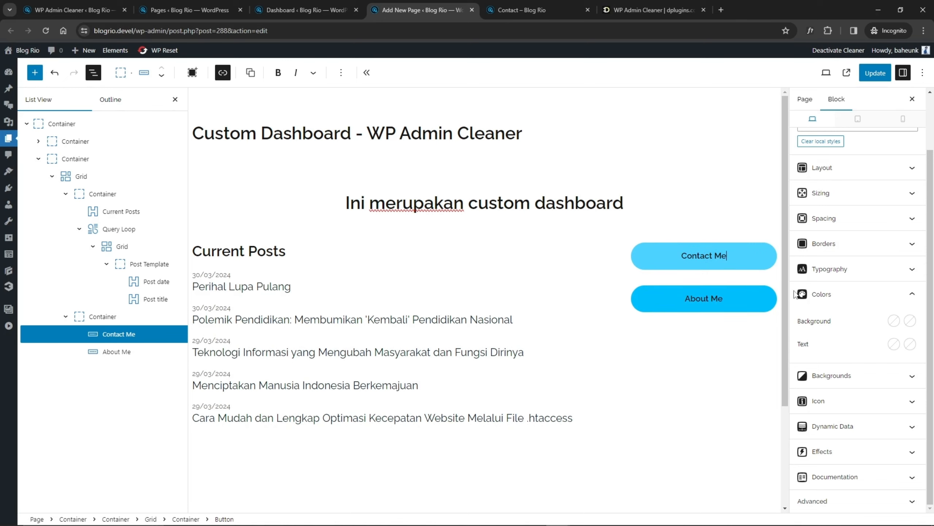
pyautogui.click(910, 343)
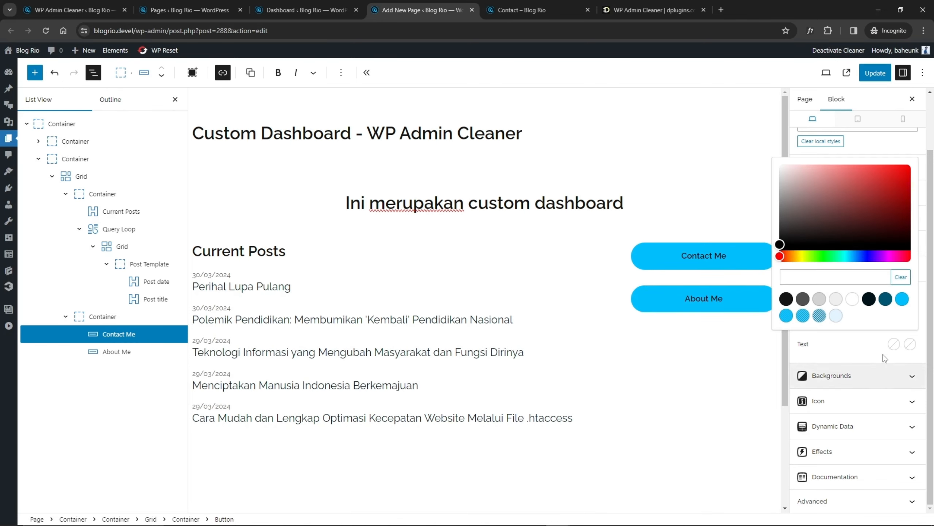
pyautogui.click(869, 299)
pyautogui.click(820, 354)
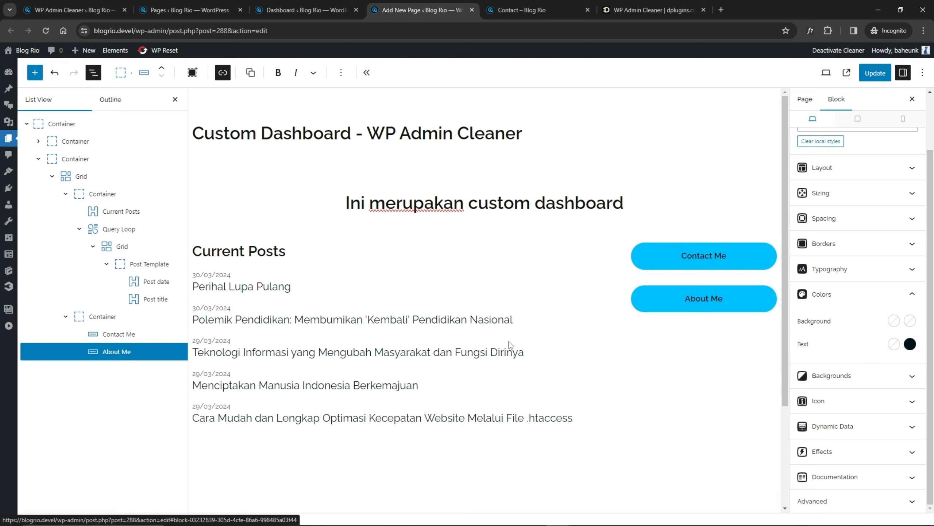
# Duplicate the About Me button and relabel the copy "Work with Me".
pyautogui.click(341, 73)
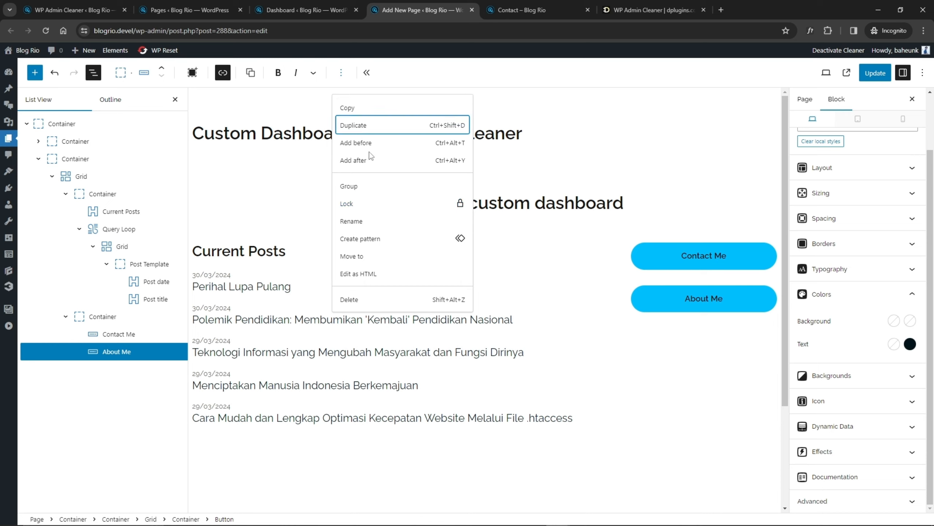
pyautogui.click(354, 126)
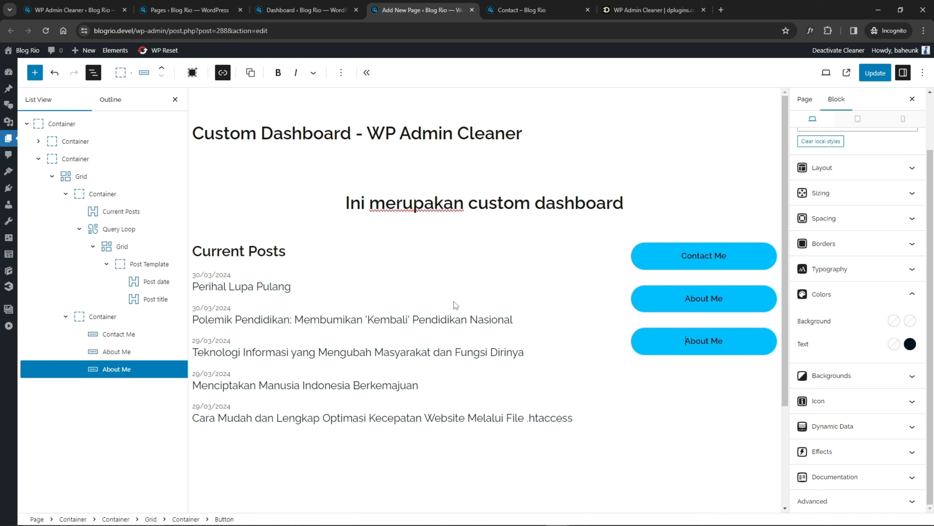
pyautogui.tripleClick(698, 341)
pyautogui.write('WOr')
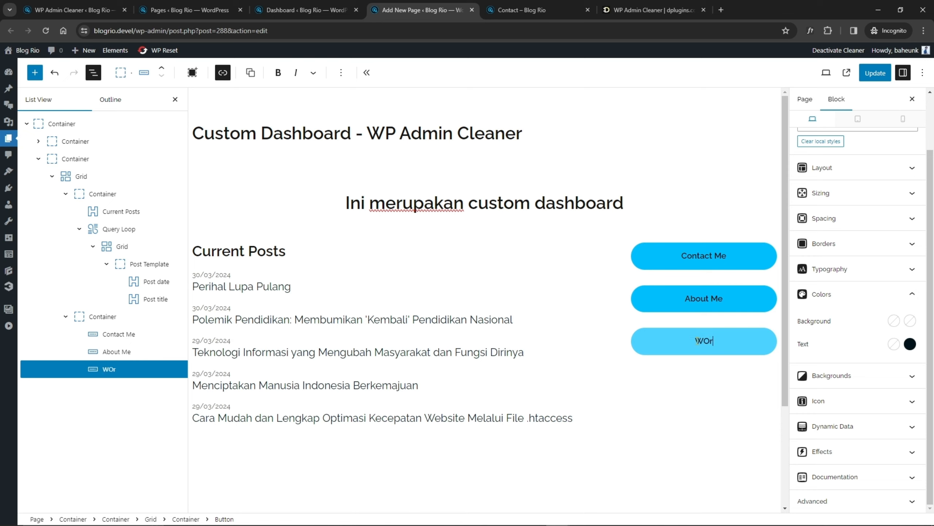
pyautogui.press('BackSpace')
pyautogui.press('BackSpace')
pyautogui.write('ork with Me')
pyautogui.click(124, 369)
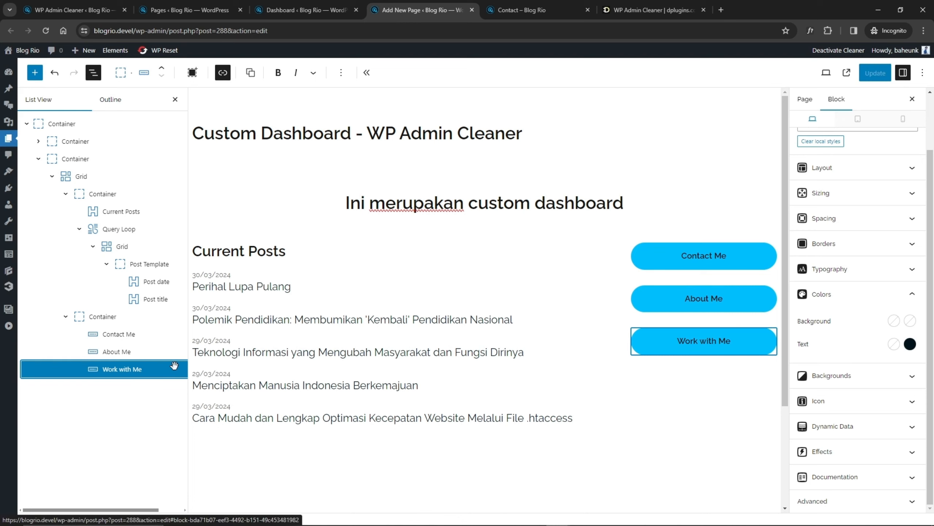
pyautogui.click(700, 340)
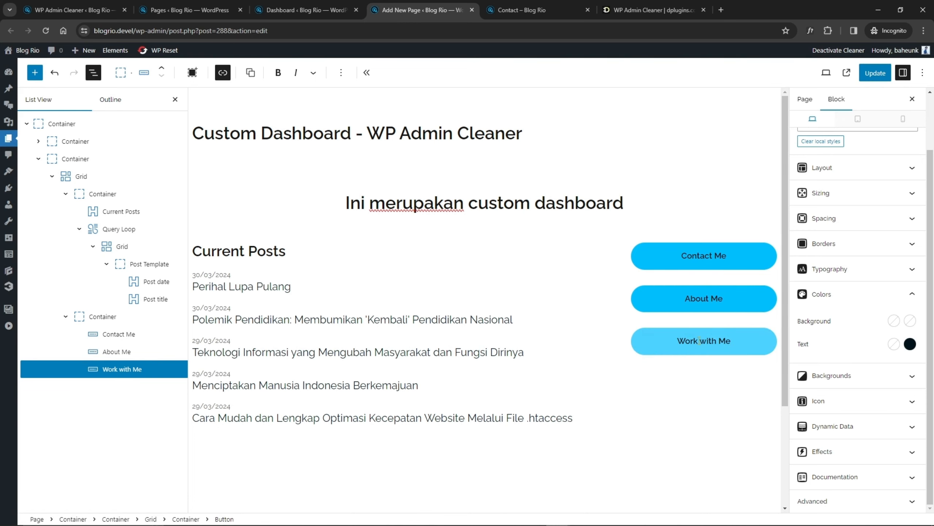
pyautogui.tripleClick(700, 340)
pyautogui.click(223, 72)
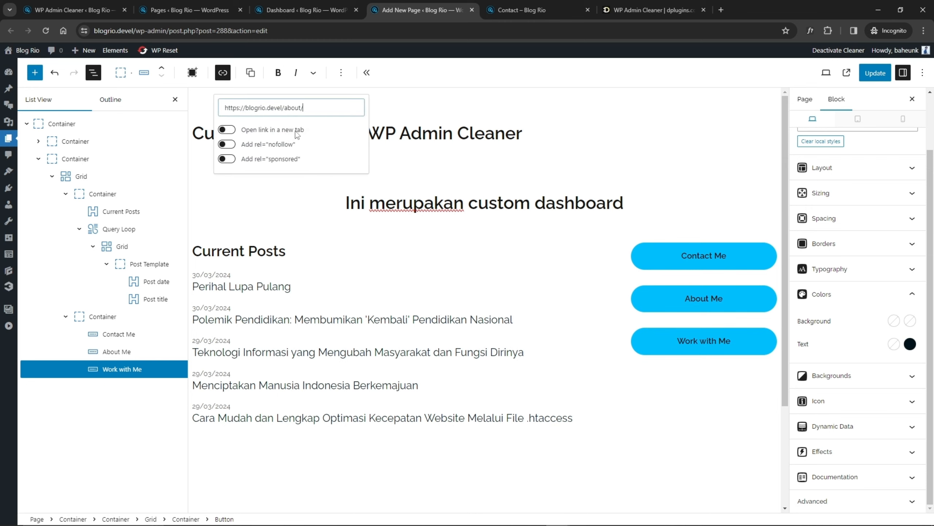
pyautogui.moveTo(309, 108); pyautogui.dragTo(252, 108)
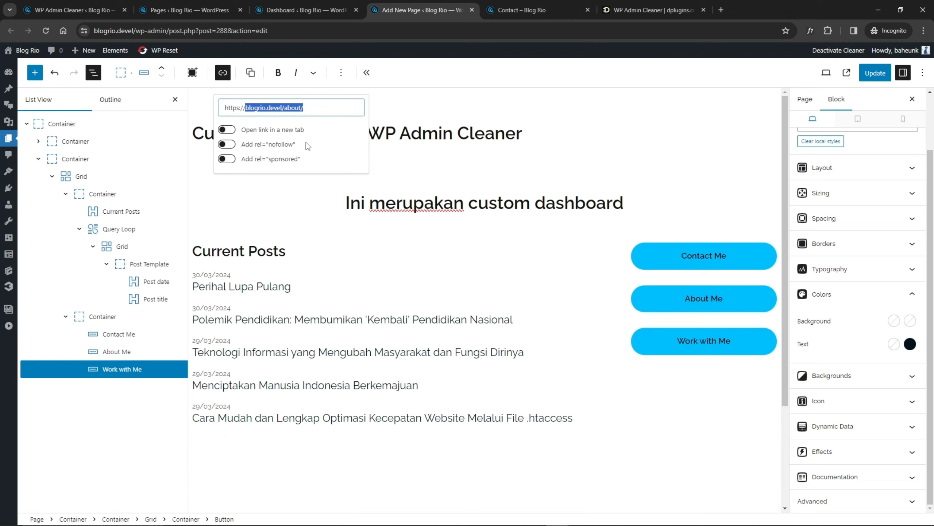
pyautogui.write('mancahai')
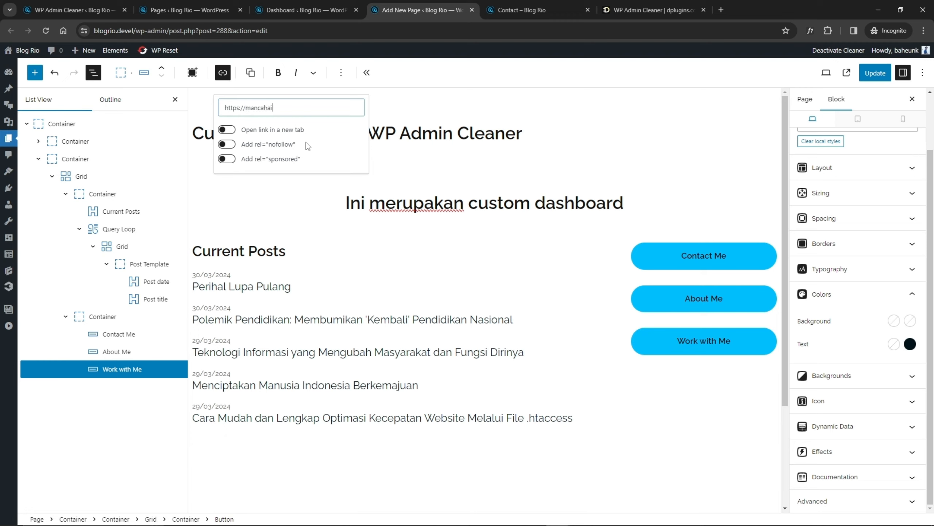
pyautogui.write('.com')
pyautogui.click(443, 162)
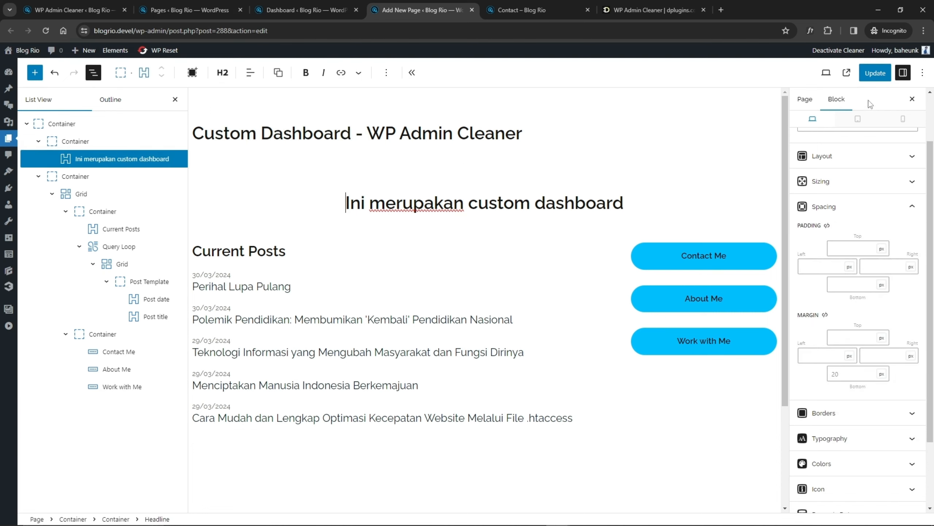
pyautogui.click(876, 73)
# Test the Work with Me link on the WordPress dashboard and look through the external site it loads.
pyautogui.click(306, 10)
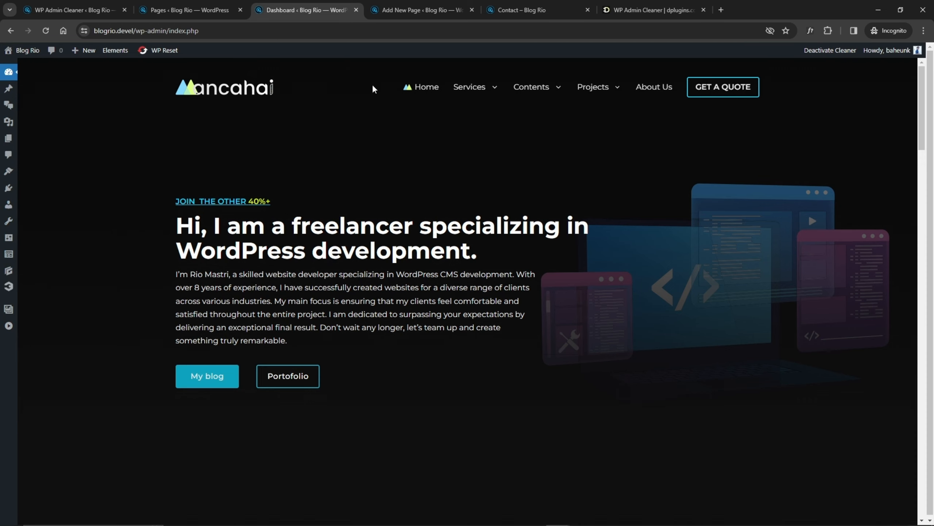
pyautogui.scroll(-10, 588, 199)
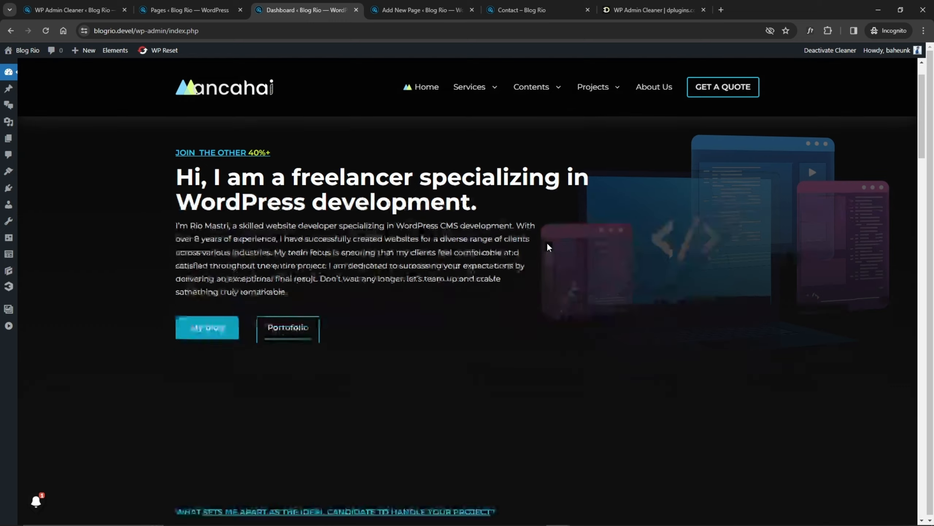
pyautogui.scroll(-15, 511, 228)
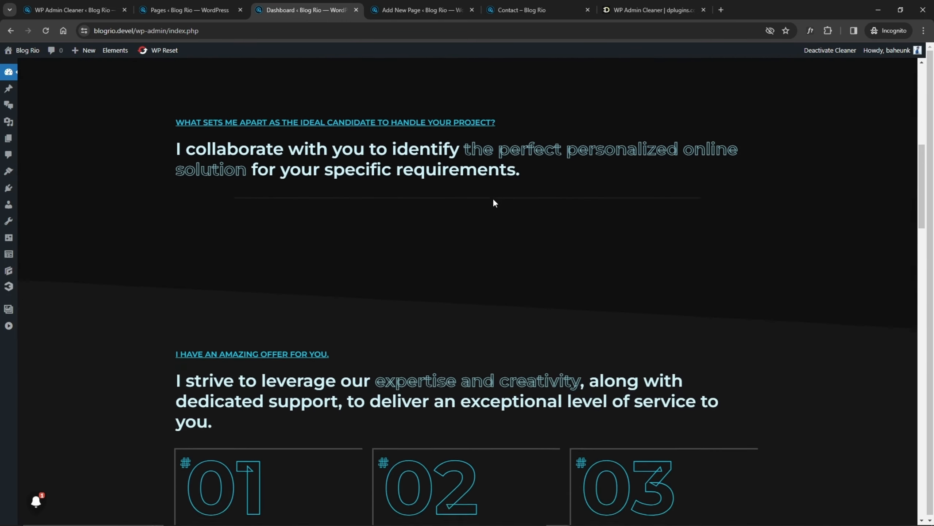
pyautogui.scroll(-10, 528, 187)
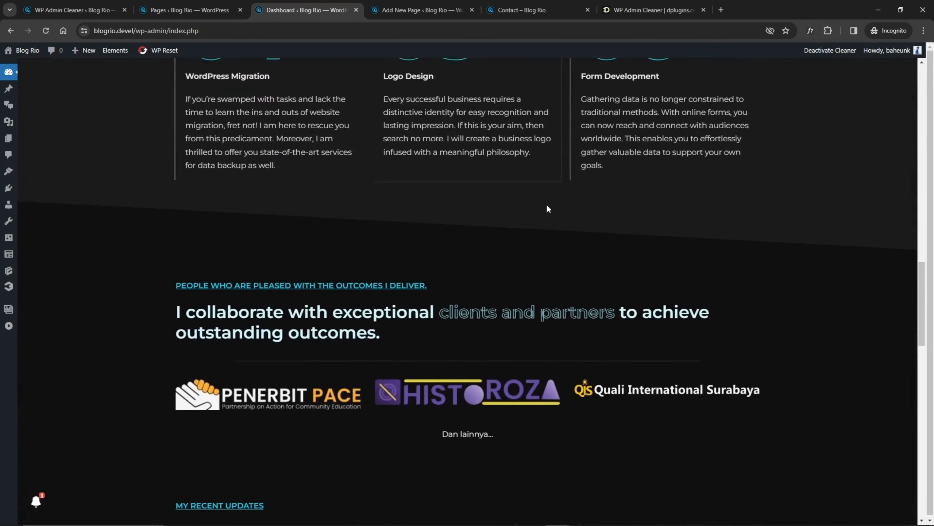
pyautogui.scroll(-15, 456, 202)
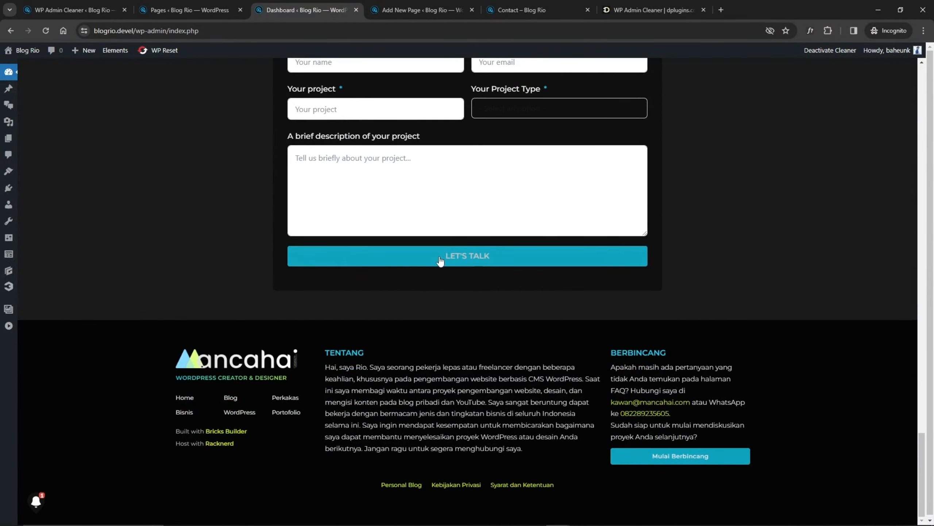
pyautogui.scroll(7, 246, 258)
pyautogui.scroll(15, 245, 262)
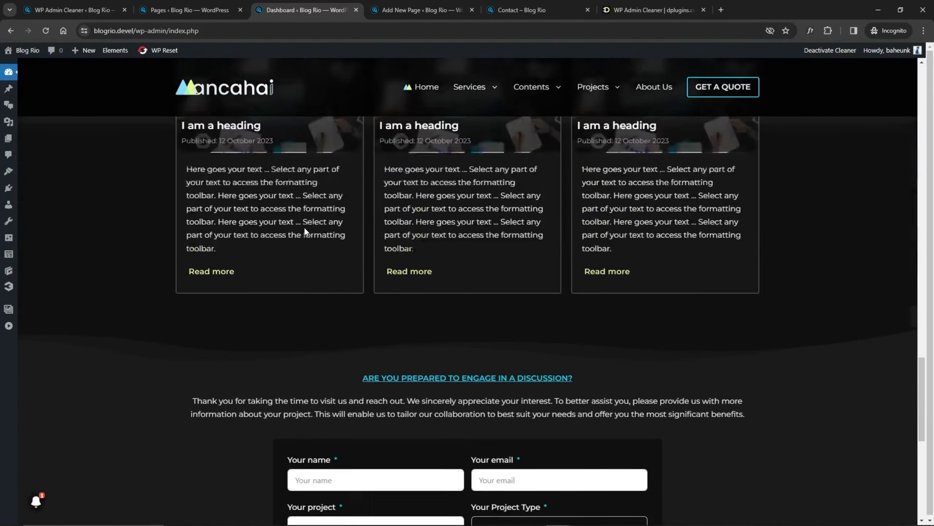
pyautogui.scroll(8, 365, 203)
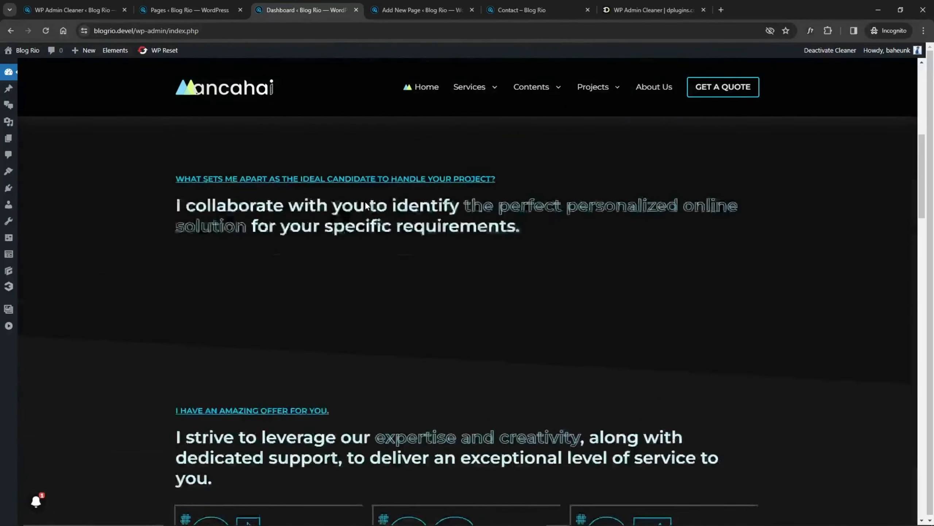
# Check the address of the loaded page and return to the WordPress dashboard home to view the three buttons.
pyautogui.click(199, 30)
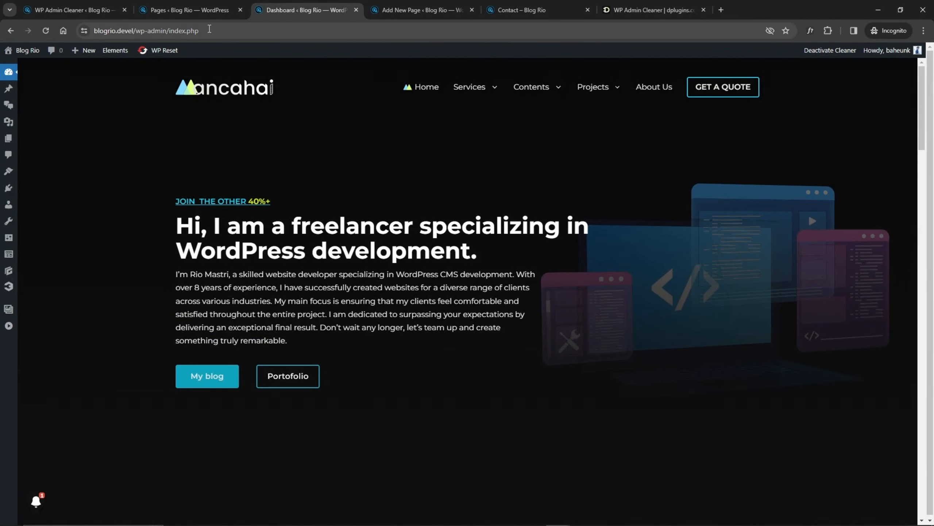
pyautogui.moveTo(199, 31); pyautogui.dragTo(175, 32)
pyautogui.click(495, 197)
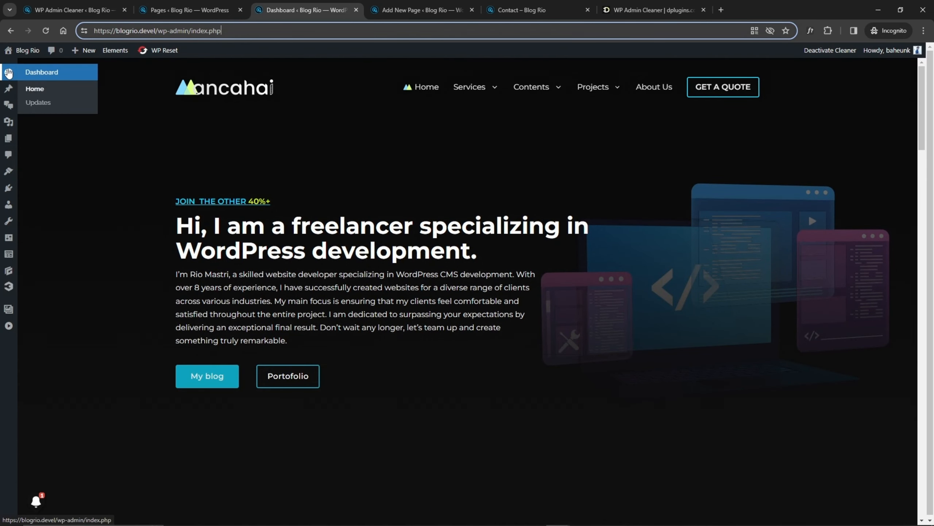
pyautogui.moveTo(39, 73)
pyautogui.click(35, 91)
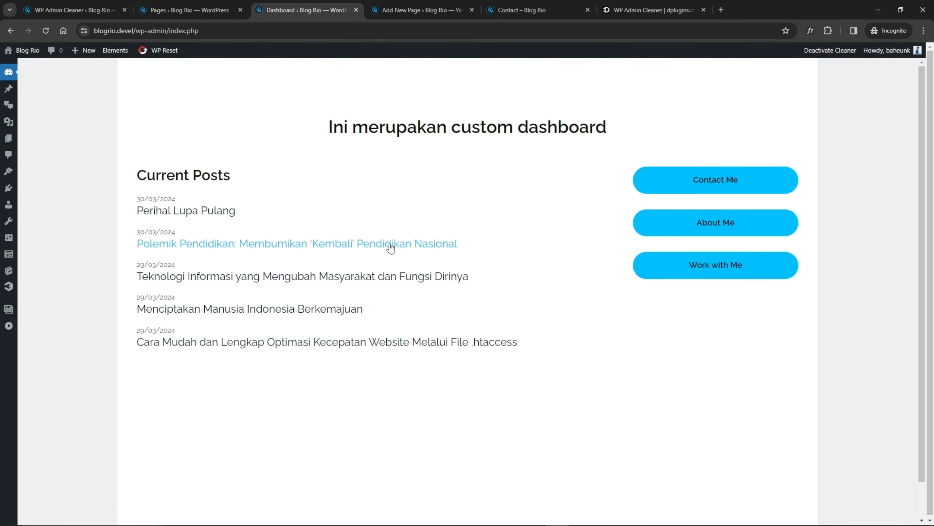
# Open the site owner's YouTube channel in a new browser tab and copy the share link of the Dynamic Page Header tutorial.
pyautogui.hotkey('ctrl', 't')
pyautogui.write('youtube')
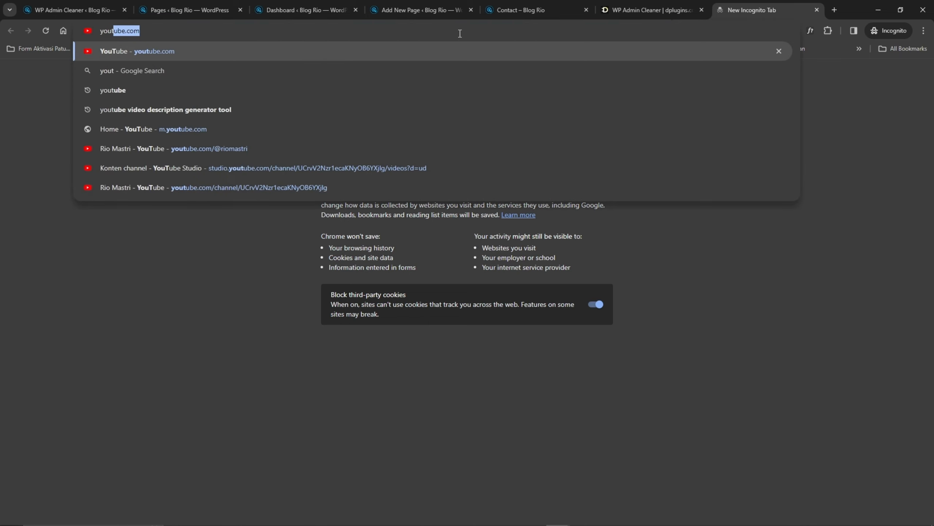
pyautogui.write('.com')
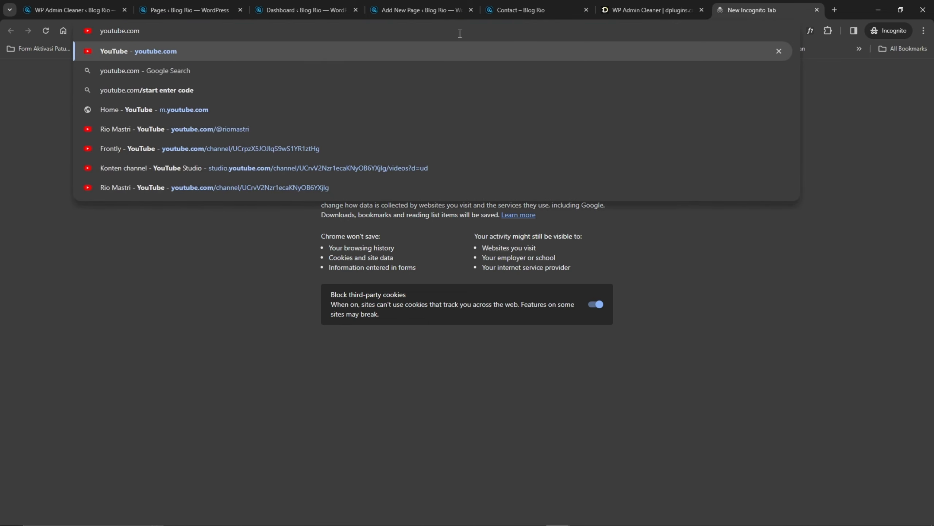
pyautogui.click(208, 127)
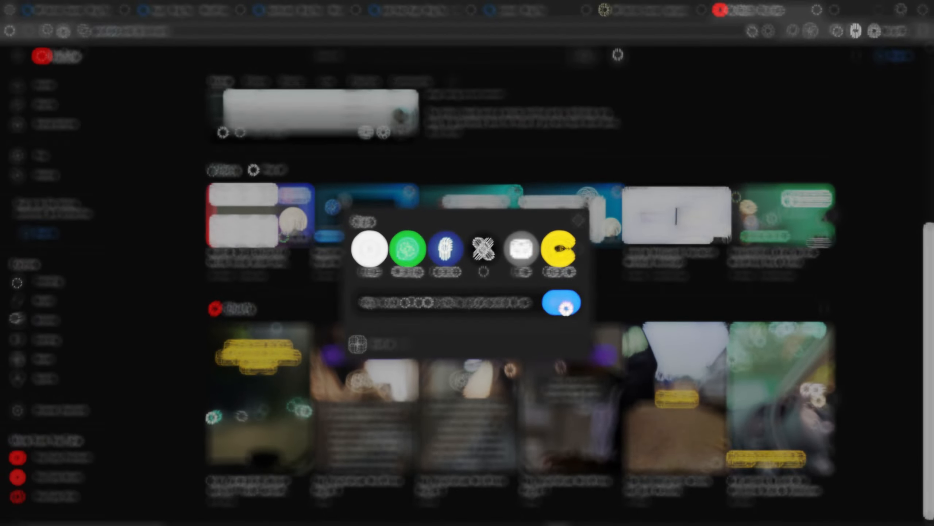
pyautogui.click(566, 307)
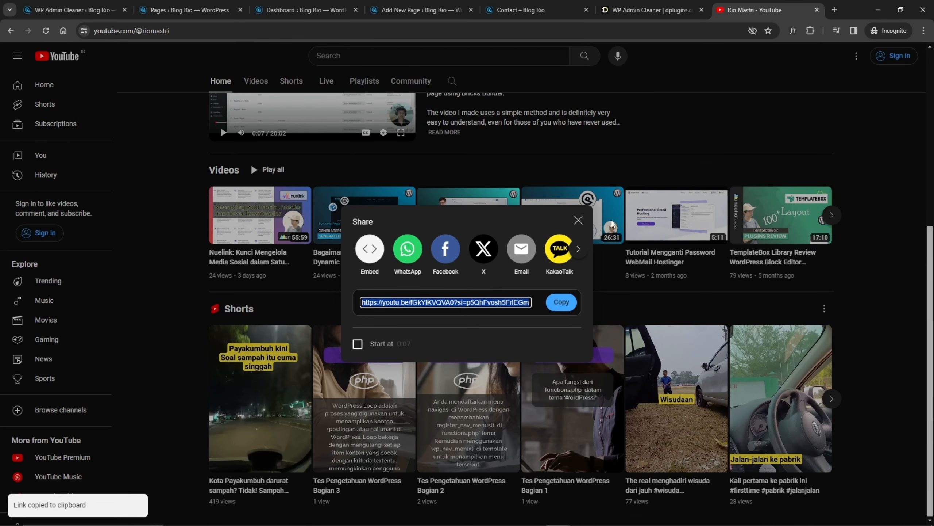
# Embed the copied YouTube video link in the Embed block of the third inner container, below the current posts.
pyautogui.click(419, 10)
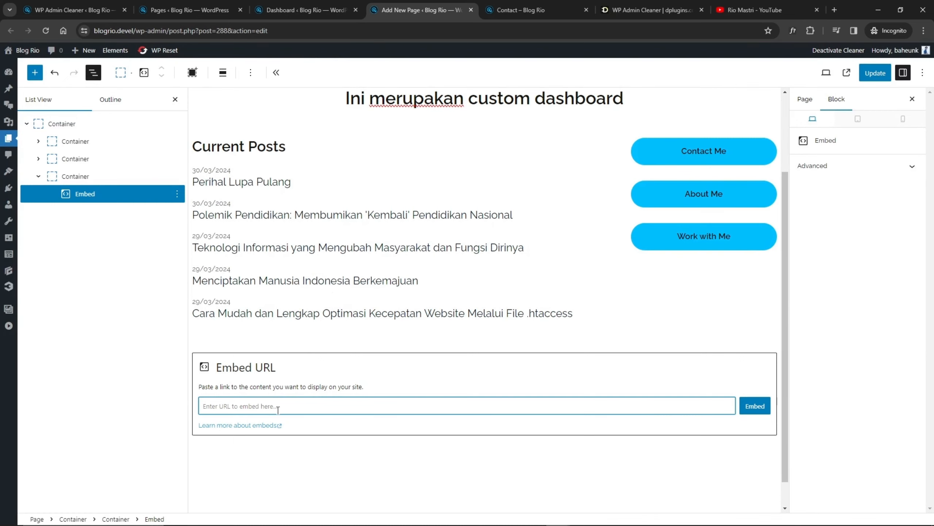
pyautogui.hotkey('ctrl', 'v')
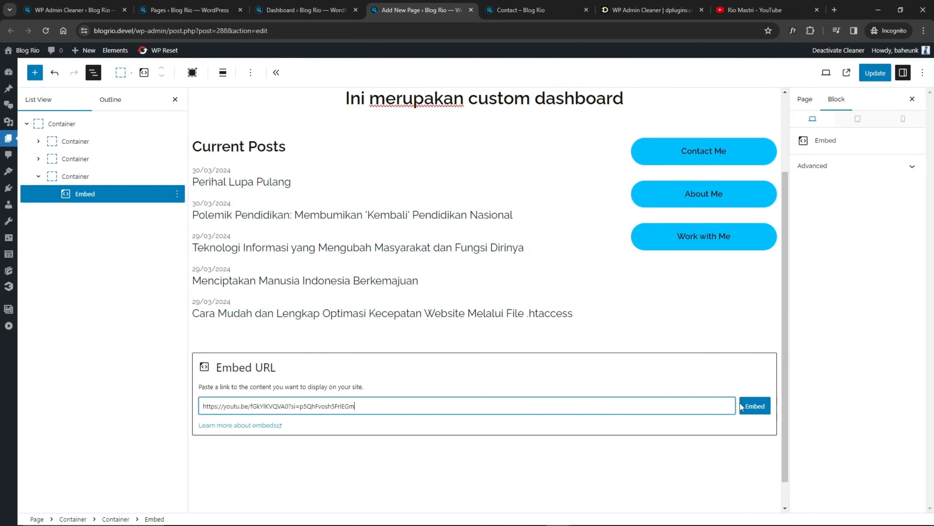
pyautogui.click(754, 406)
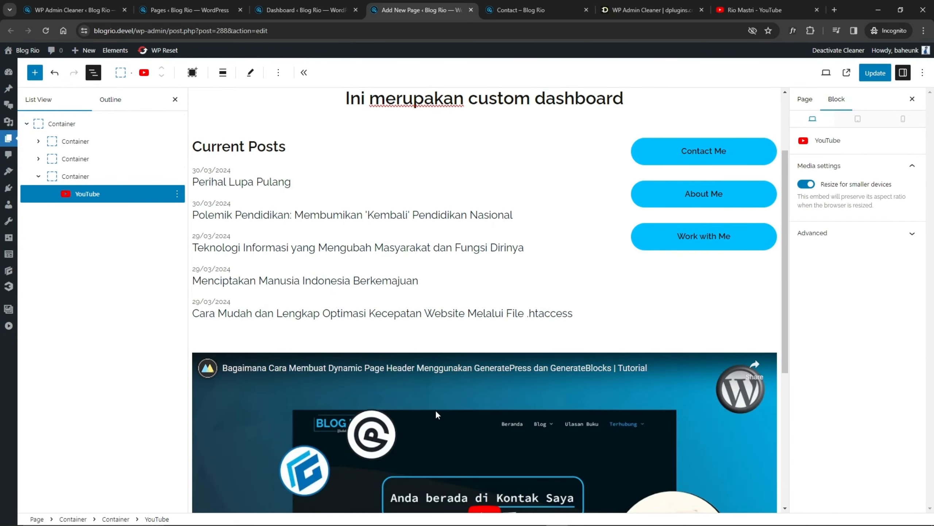
# Wrap the YouTube block in a nested container inside the third container and set its display to Flex with Column direction.
pyautogui.scroll(-5, 430, 410)
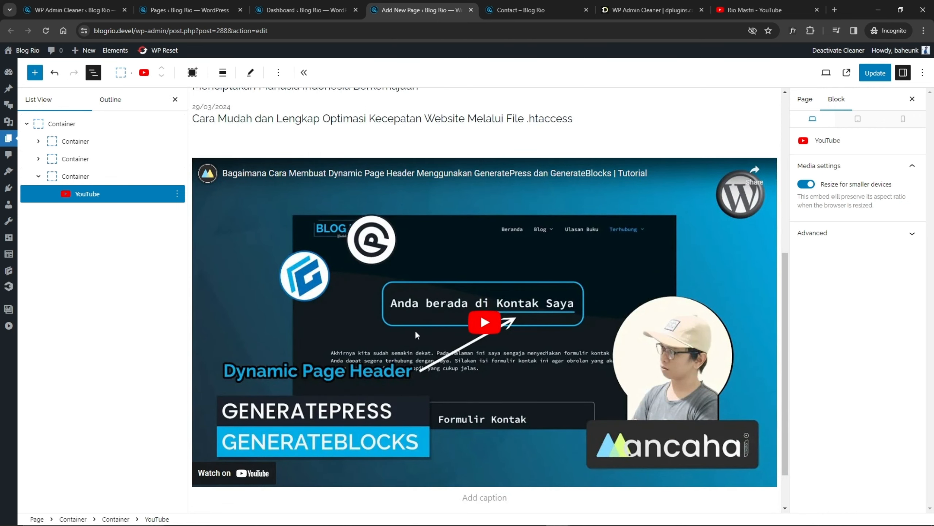
pyautogui.click(78, 177)
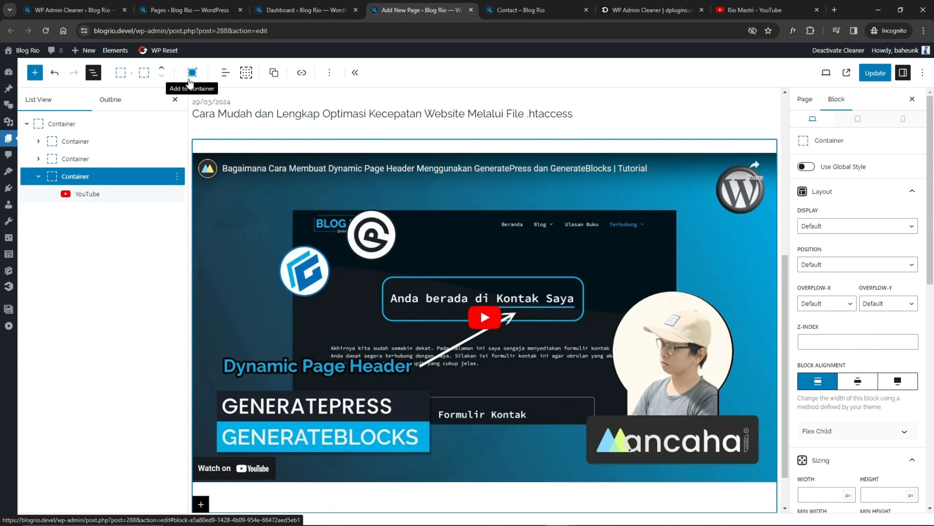
pyautogui.click(192, 72)
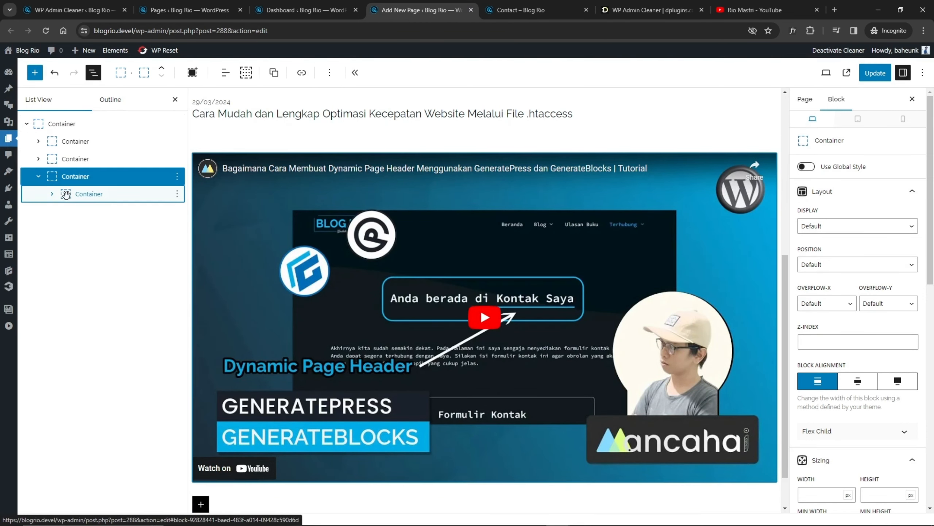
pyautogui.click(66, 194)
pyautogui.click(838, 226)
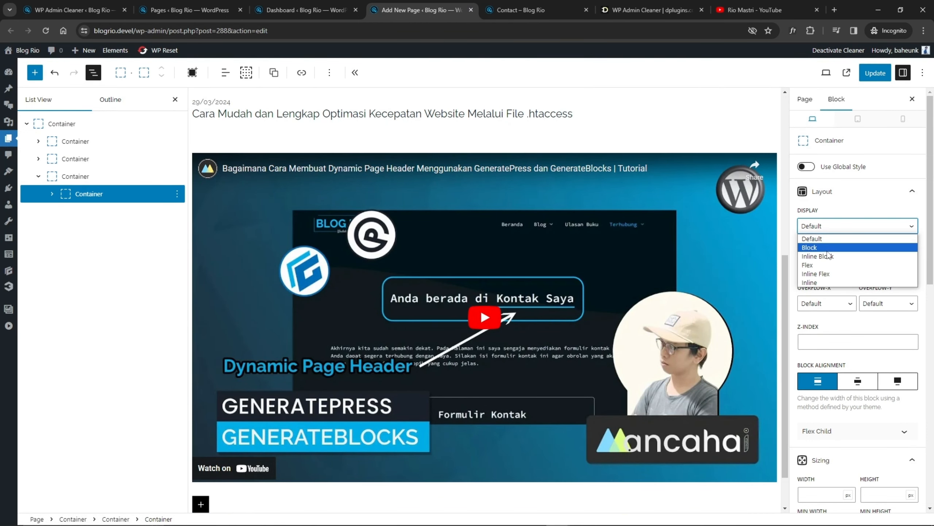
pyautogui.click(846, 268)
pyautogui.click(863, 267)
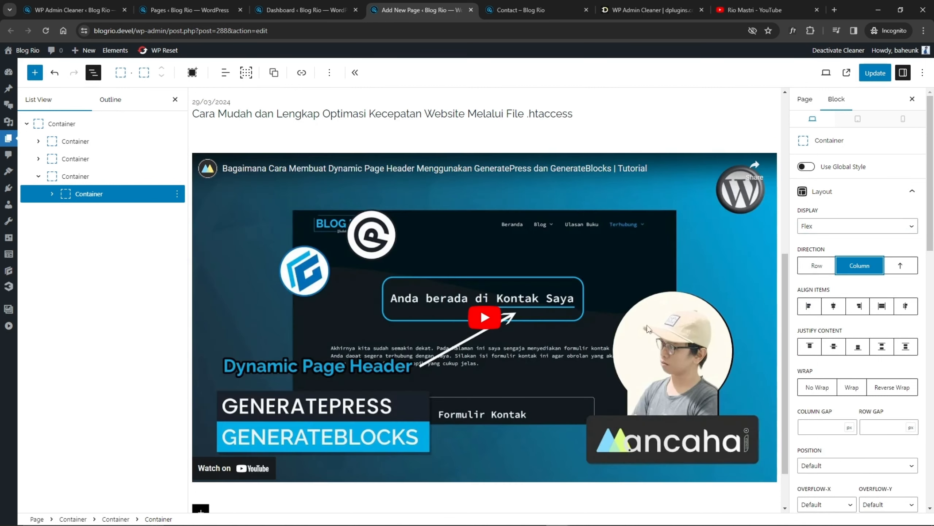
pyautogui.scroll(-6, 851, 272)
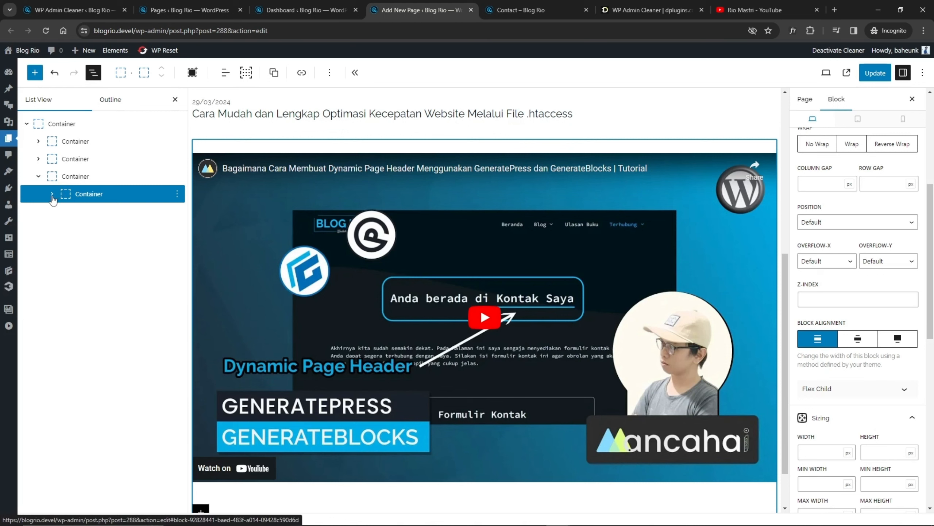
# Add a Headline block to the nested container and place it above the YouTube video.
pyautogui.click(52, 193)
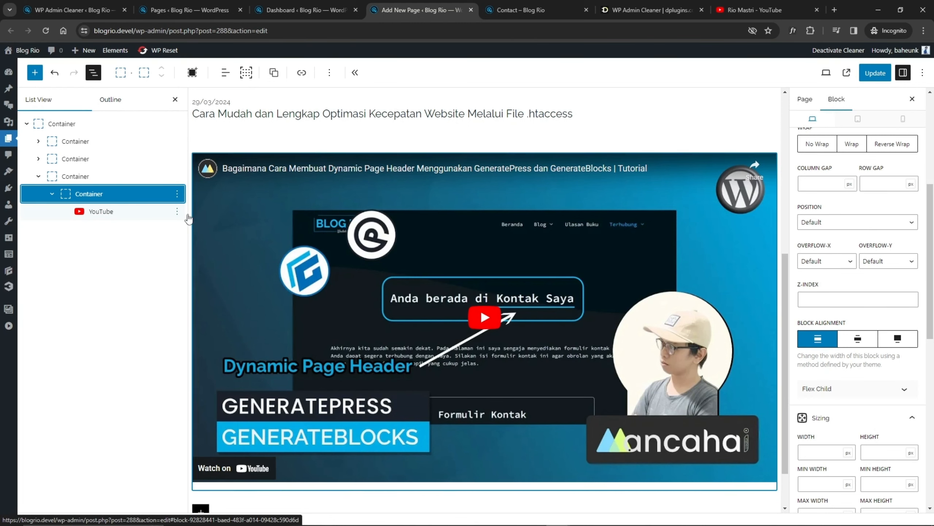
pyautogui.scroll(-2, 242, 475)
pyautogui.click(201, 452)
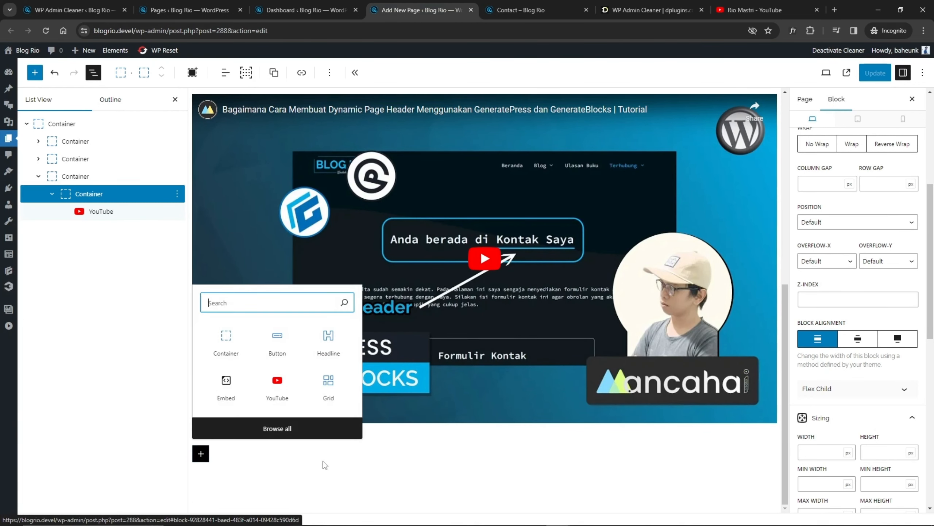
pyautogui.click(327, 342)
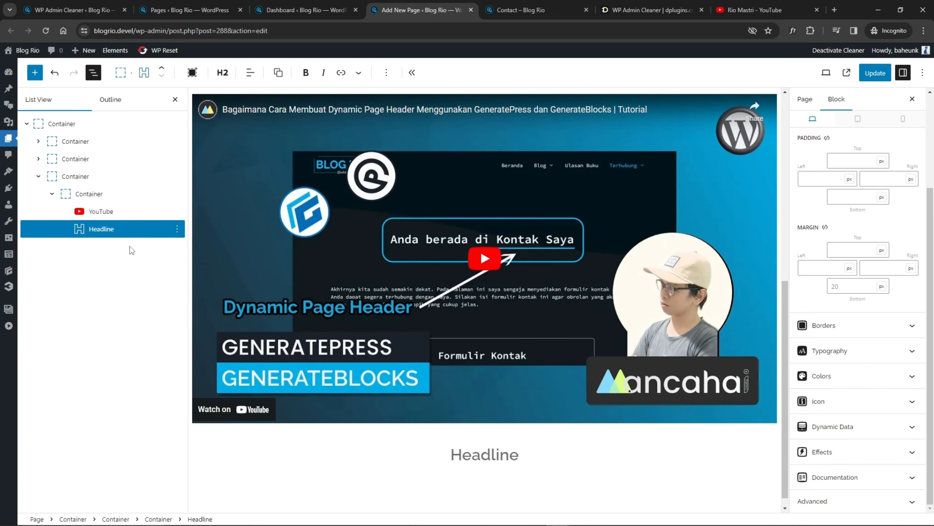
pyautogui.moveTo(97, 225); pyautogui.dragTo(96, 213)
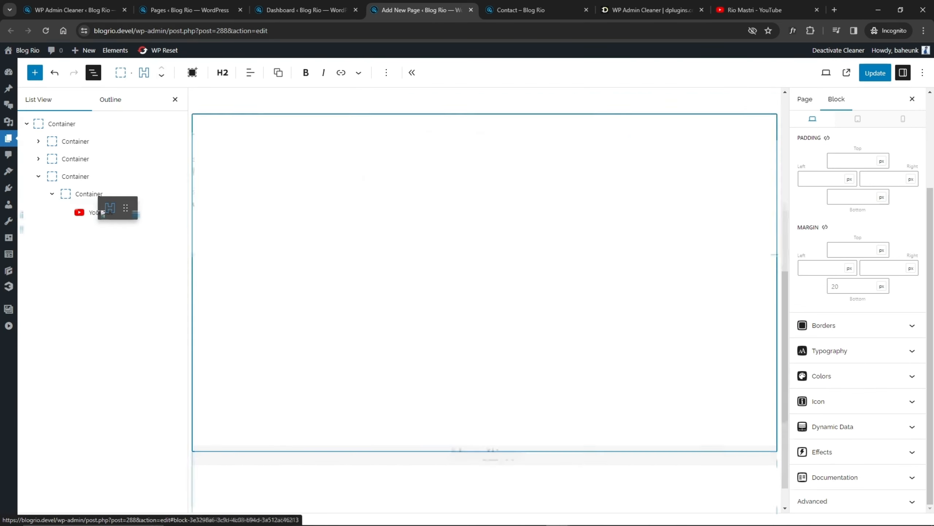
pyautogui.scroll(-1, 437, 430)
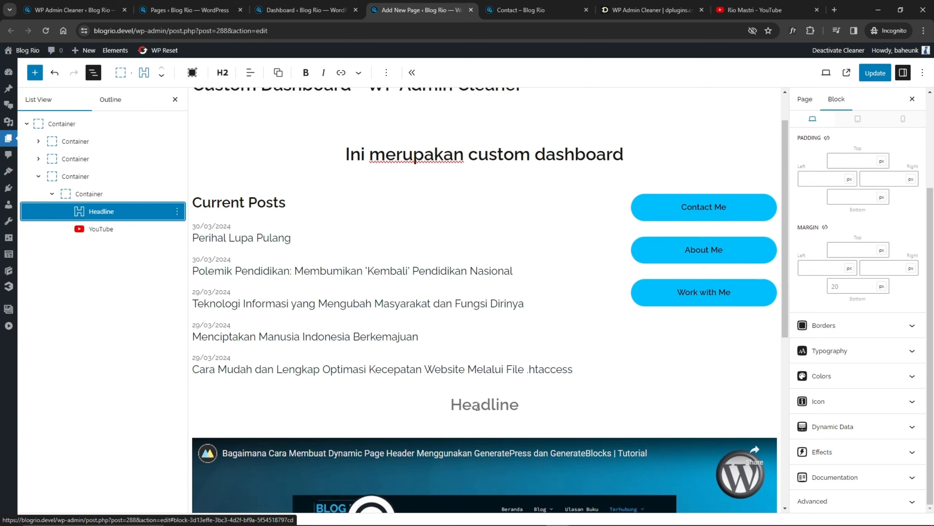
# Write "Lihat video terbaru saya" as the headline text above the video.
pyautogui.click(511, 403)
pyautogui.scroll(1, 511, 404)
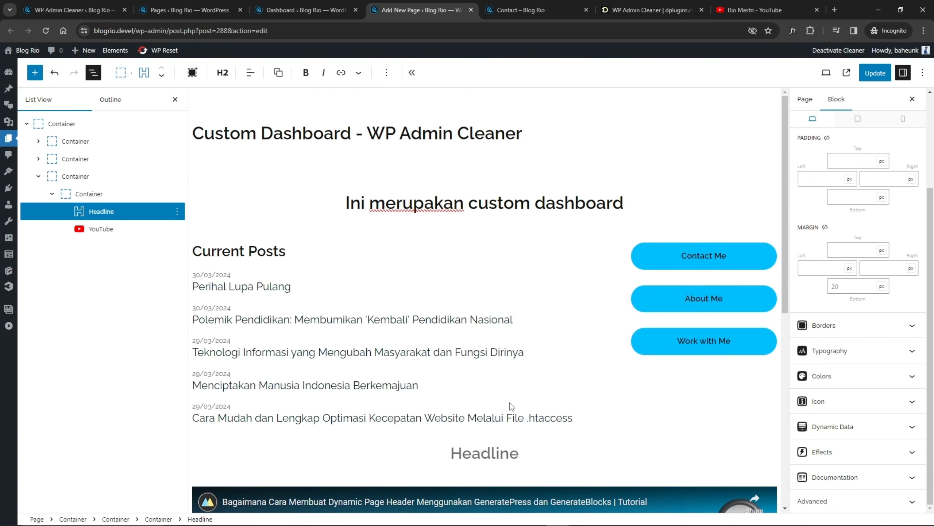
pyautogui.write('Lihat video')
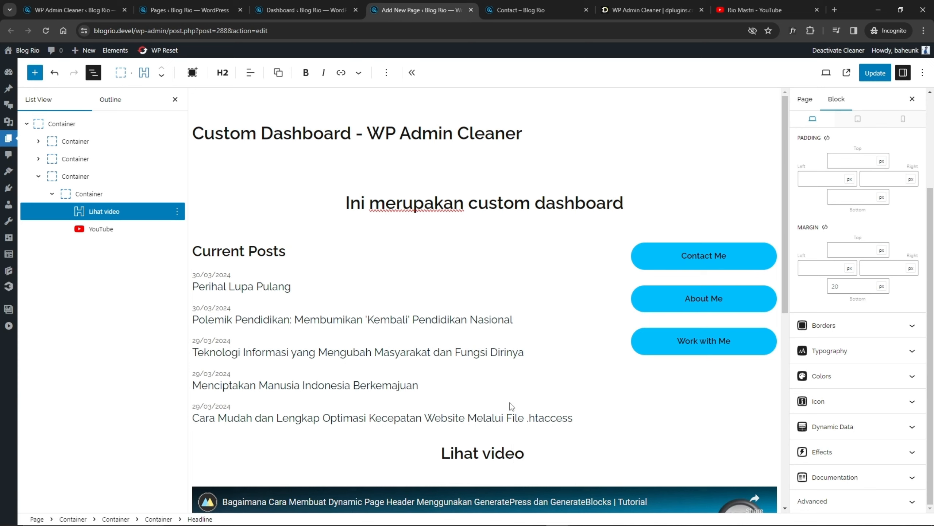
pyautogui.write(' terbaru saya')
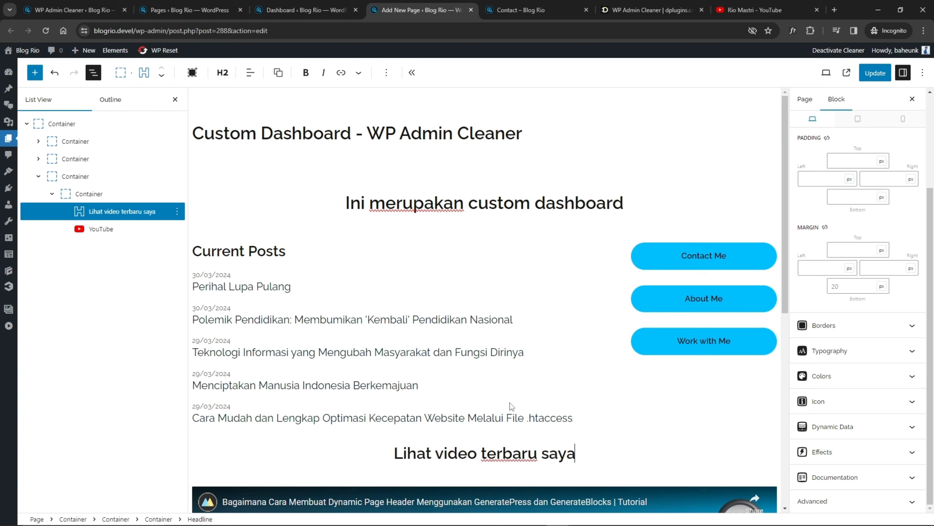
# Set the row gap of the container around the headline and video to 1 rem.
pyautogui.click(88, 195)
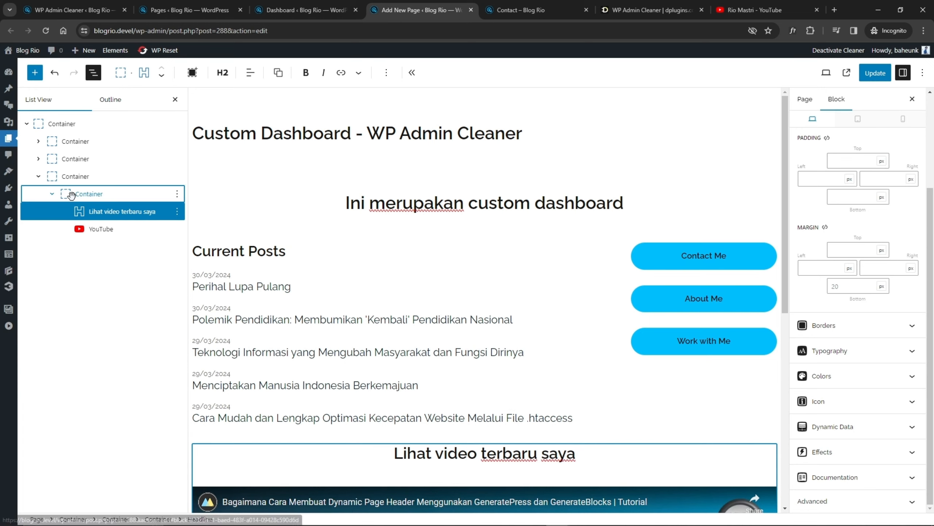
pyautogui.click(85, 214)
pyautogui.click(96, 195)
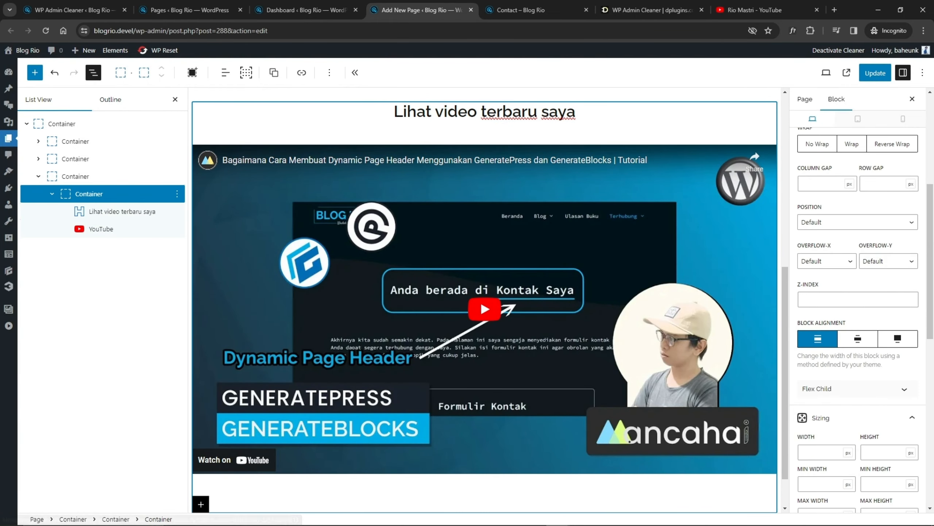
pyautogui.scroll(2, 828, 202)
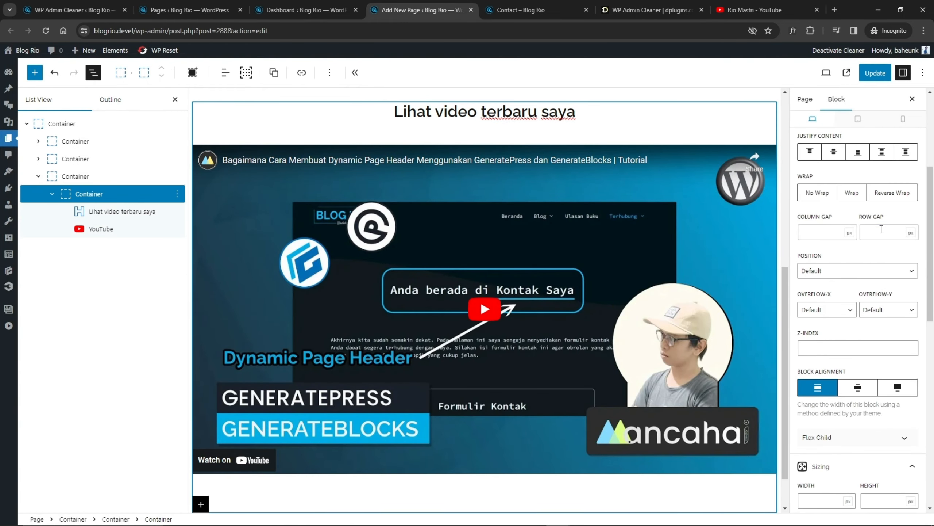
pyautogui.click(882, 229)
pyautogui.write('2')
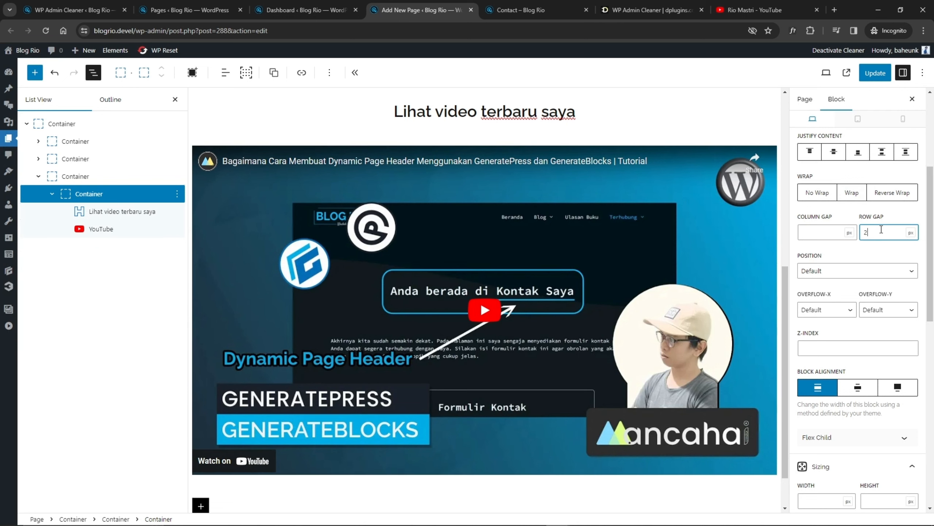
pyautogui.write('rem')
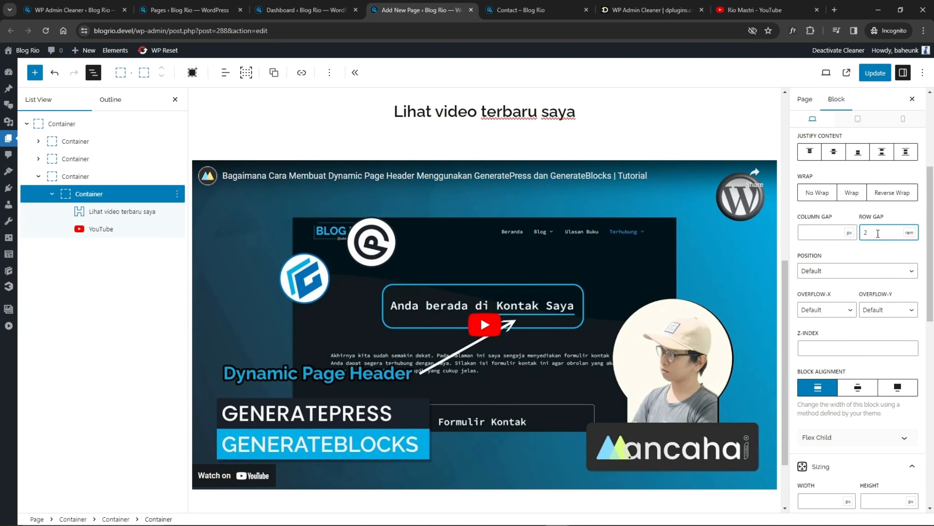
pyautogui.moveTo(878, 233); pyautogui.dragTo(843, 237)
pyautogui.write('1.2')
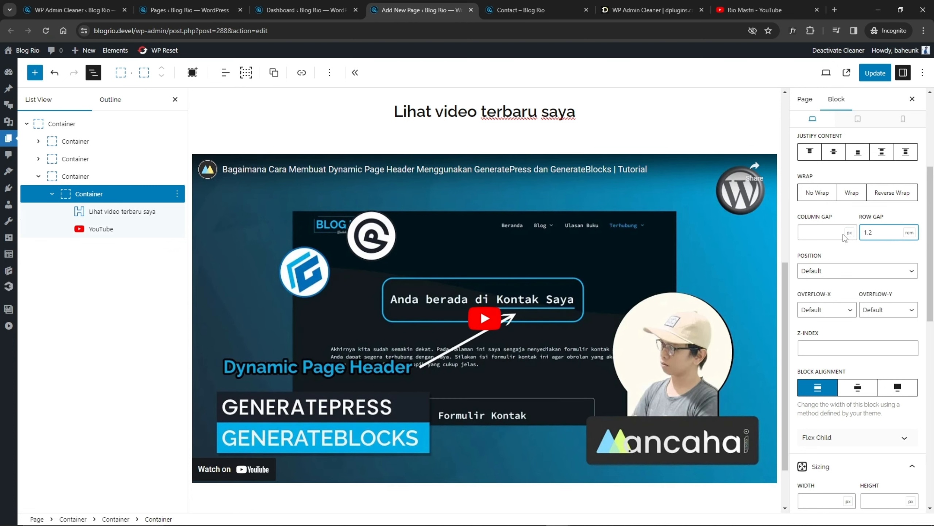
pyautogui.press('BackSpace')
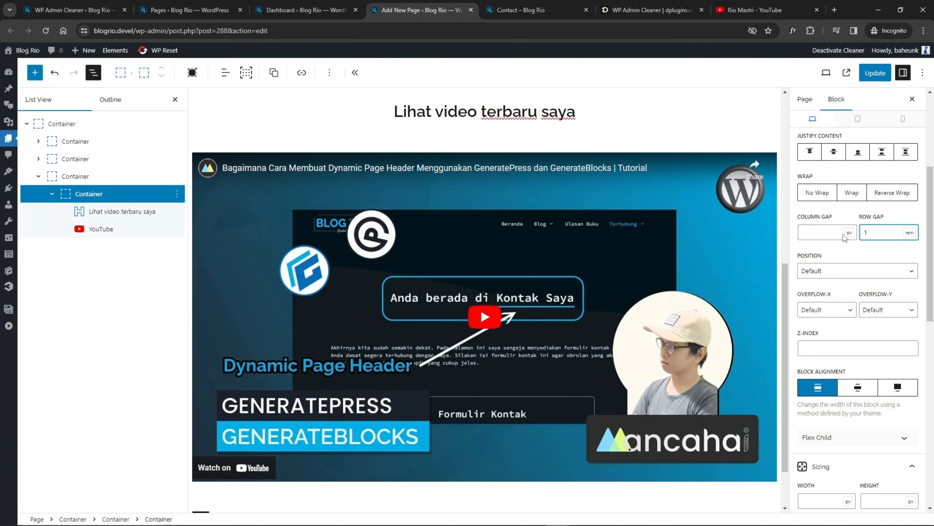
# Set the video headline's bottom margin to 0 px and update the page.
pyautogui.click(96, 211)
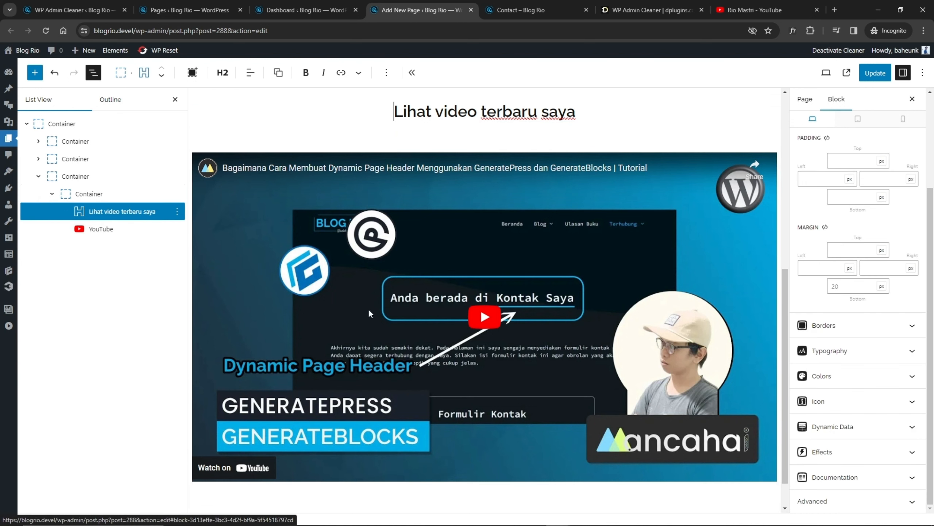
pyautogui.click(840, 286)
pyautogui.write('0')
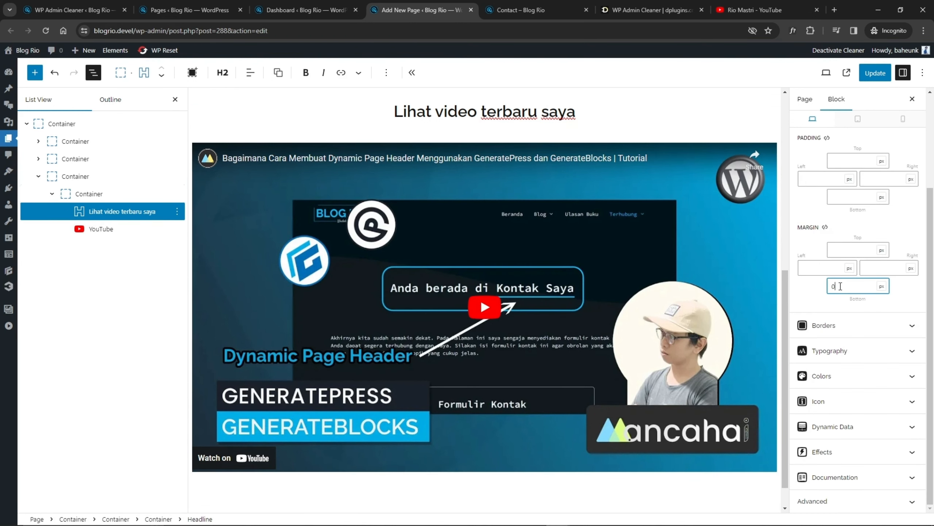
pyautogui.click(97, 229)
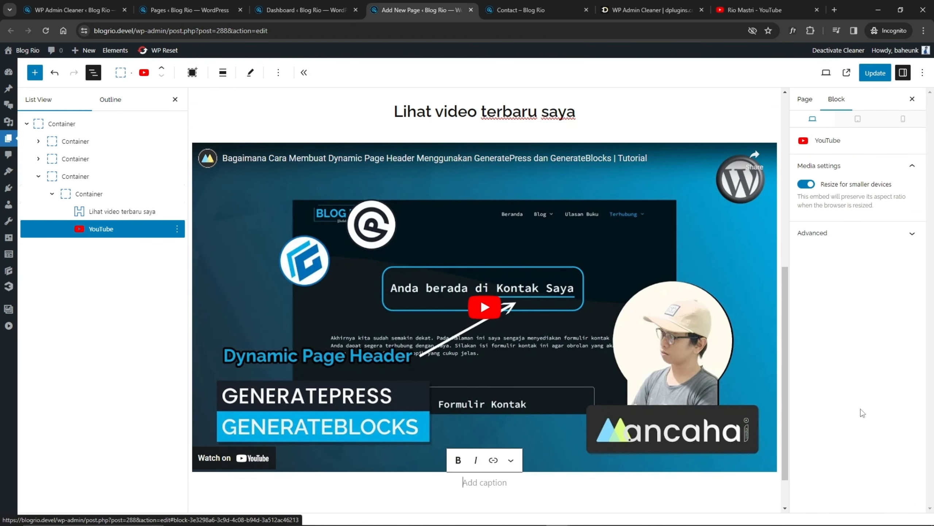
pyautogui.click(878, 78)
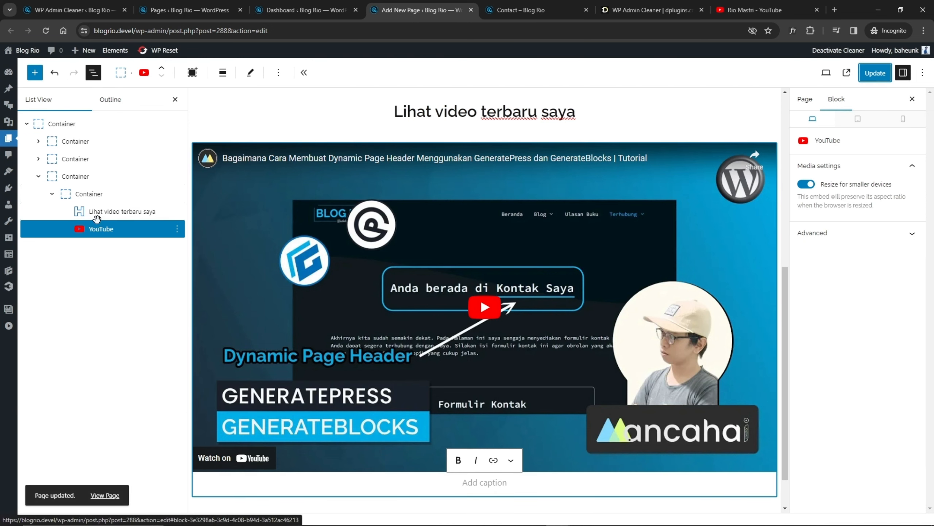
# Reload the WordPress dashboard and review the custom page down to the embedded video section.
pyautogui.click(88, 193)
pyautogui.click(306, 11)
pyautogui.click(45, 31)
pyautogui.scroll(-10, 458, 278)
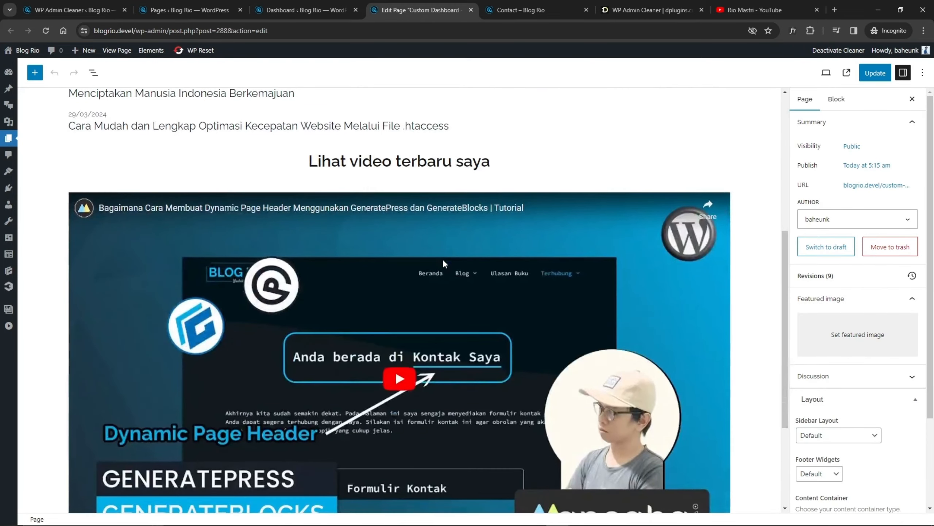
pyautogui.scroll(5, 423, 267)
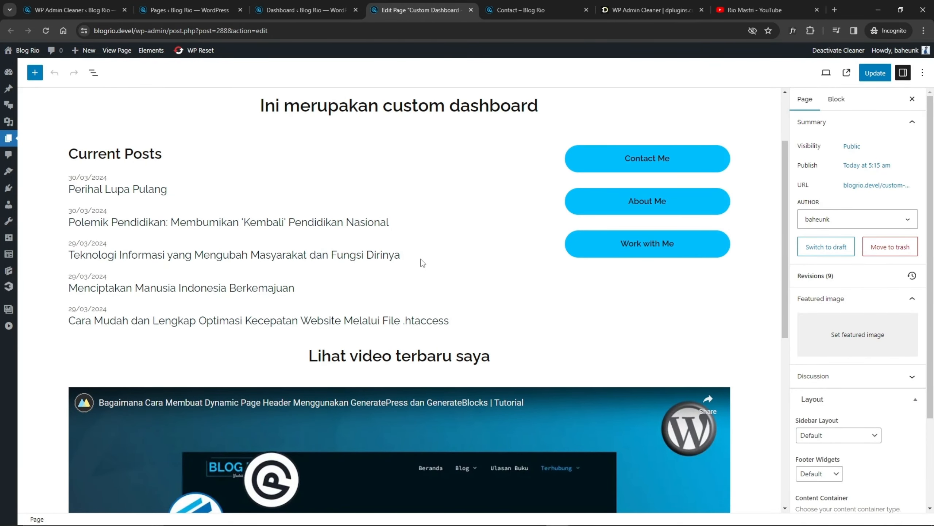
pyautogui.moveTo(36, 88)
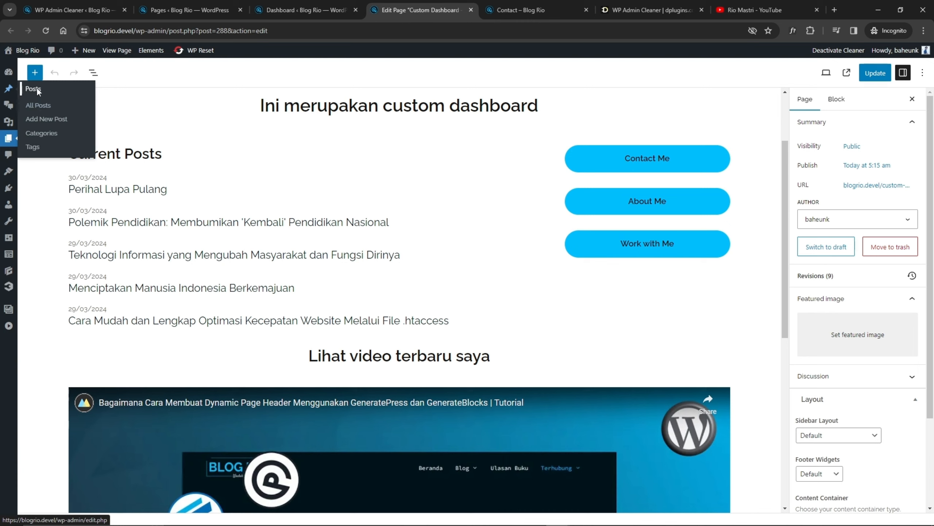
pyautogui.rightClick(37, 105)
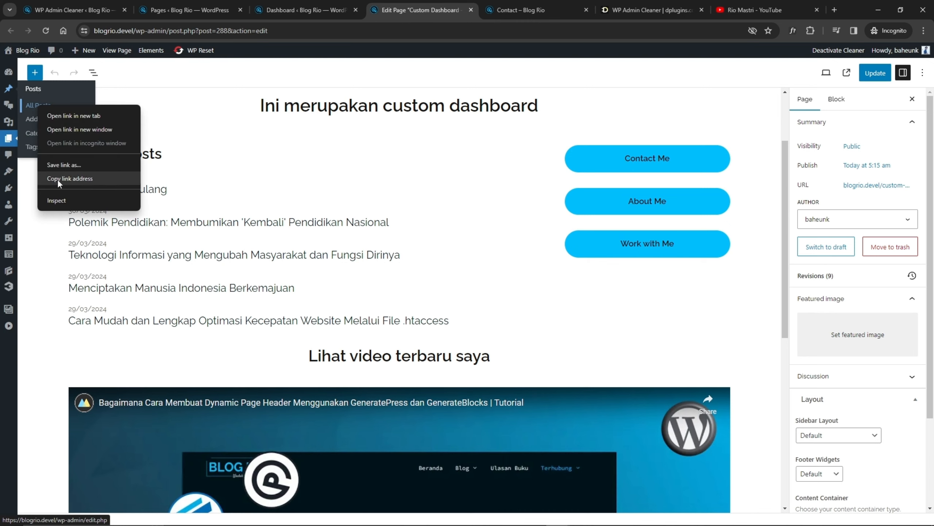
pyautogui.click(114, 234)
# Copy the link address of the Add New Post admin page.
pyautogui.moveTo(7, 90)
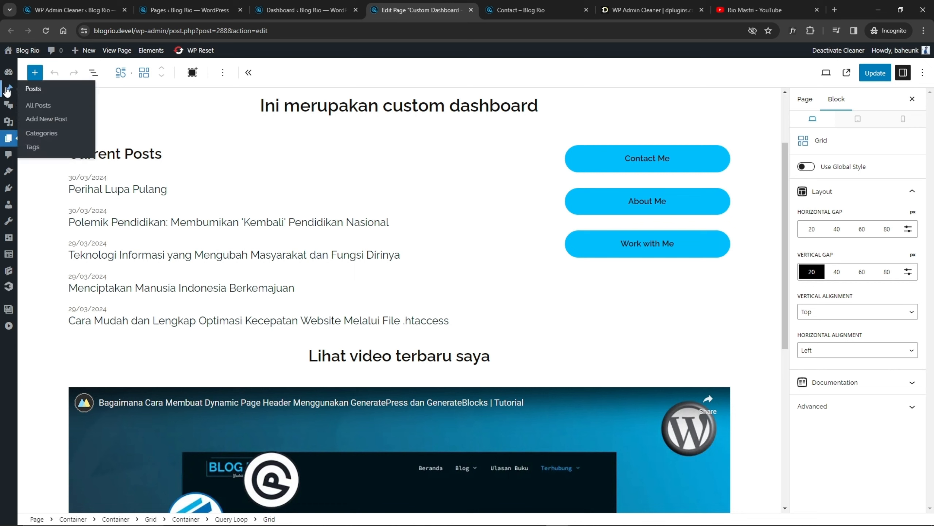
pyautogui.rightClick(42, 122)
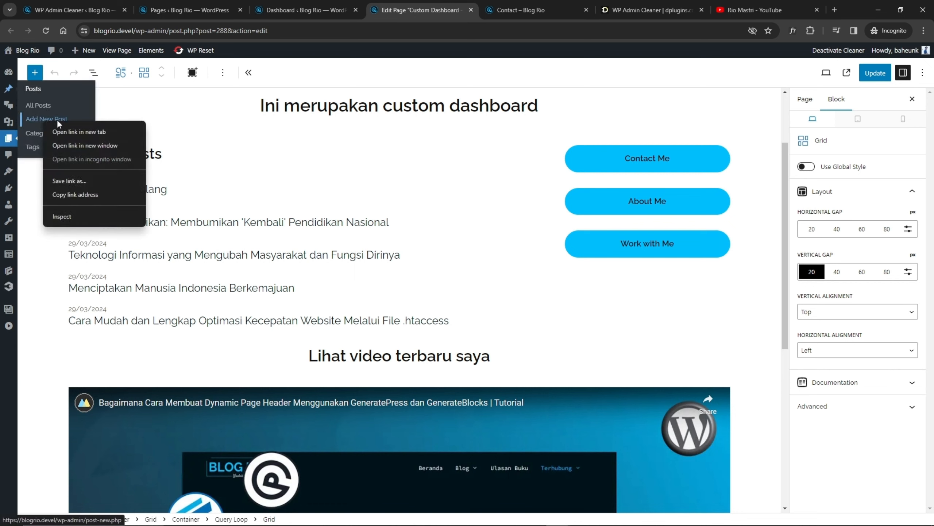
pyautogui.click(83, 195)
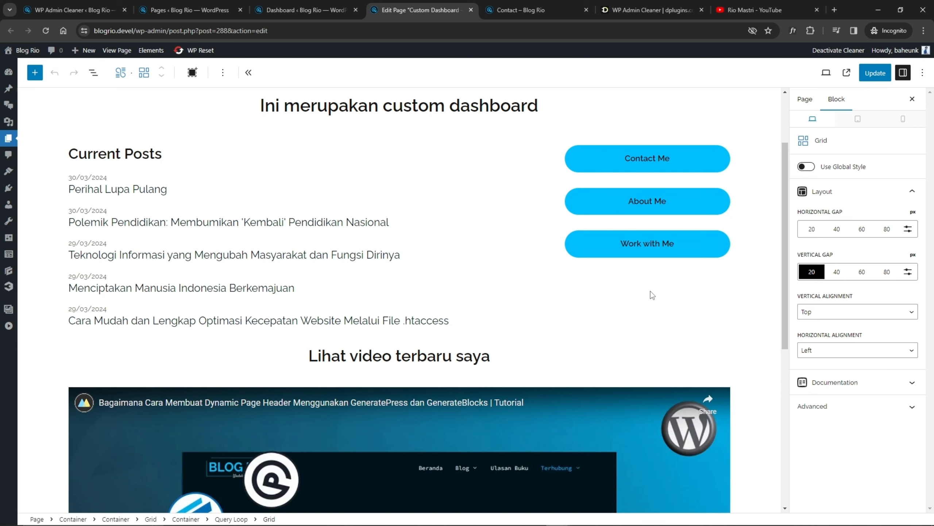
# Duplicate the Work with Me button and label the copy "Add New Post".
pyautogui.click(648, 244)
pyautogui.click(93, 72)
pyautogui.click(177, 264)
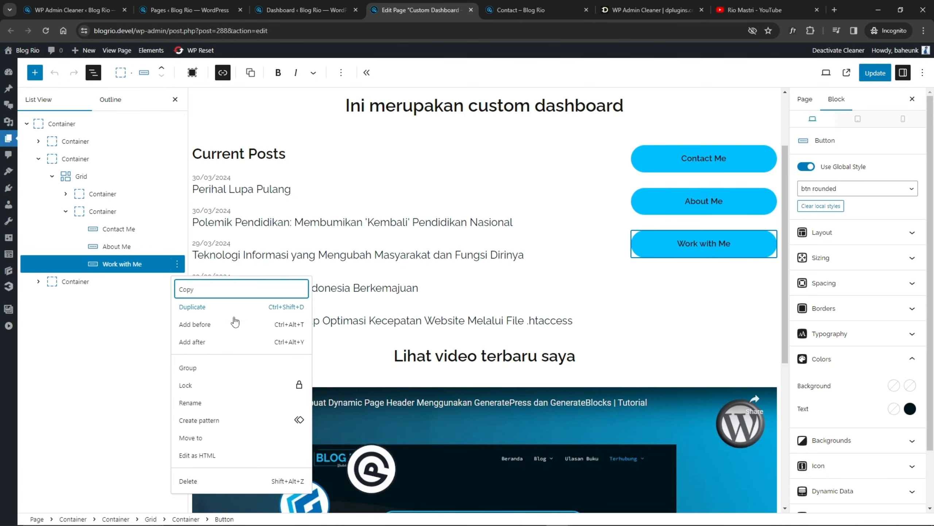
pyautogui.click(202, 309)
pyautogui.click(122, 282)
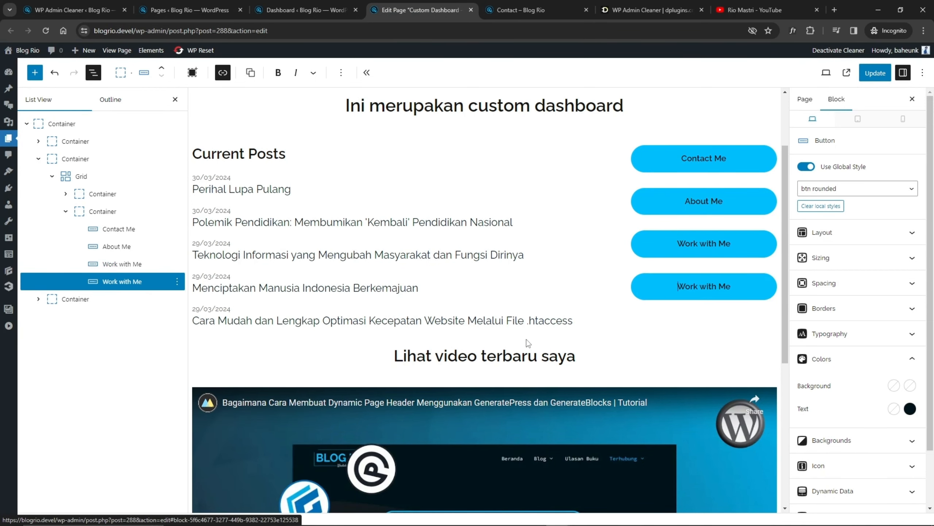
pyautogui.tripleClick(690, 285)
pyautogui.scroll(-1, 691, 286)
pyautogui.write('Add New Post')
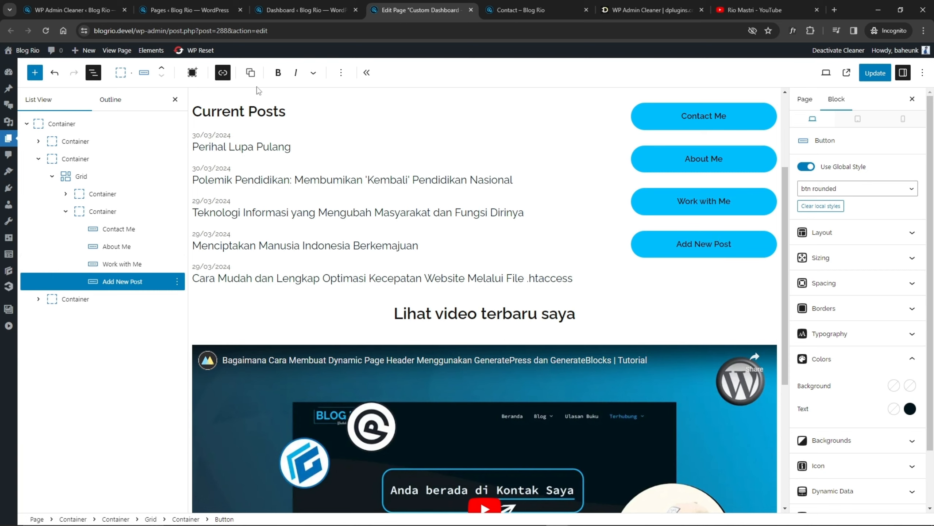
# Replace the Add New Post button's link with the copied Add New Post admin page address.
pyautogui.click(223, 72)
pyautogui.moveTo(285, 107); pyautogui.dragTo(218, 112)
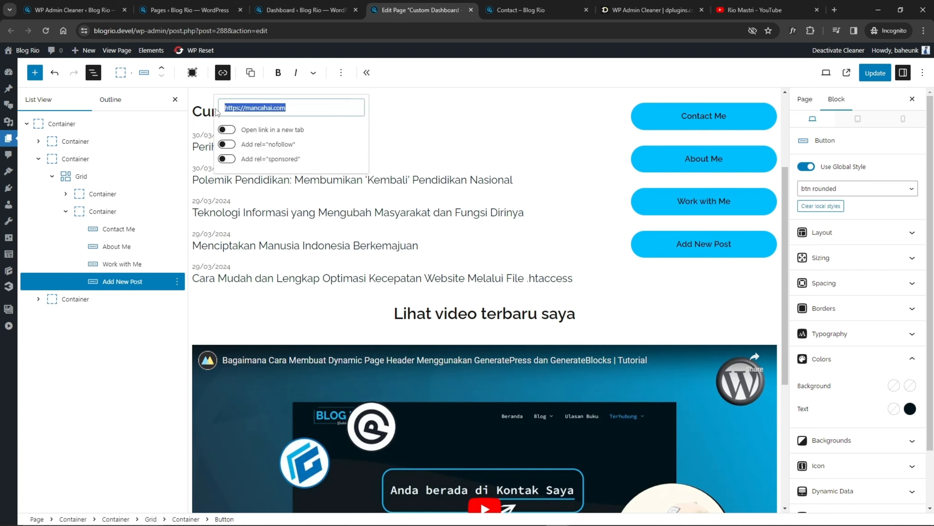
pyautogui.hotkey('ctrl', 'v')
# Move the Add New Post button above Work with Me and update the page.
pyautogui.moveTo(137, 282); pyautogui.dragTo(137, 266)
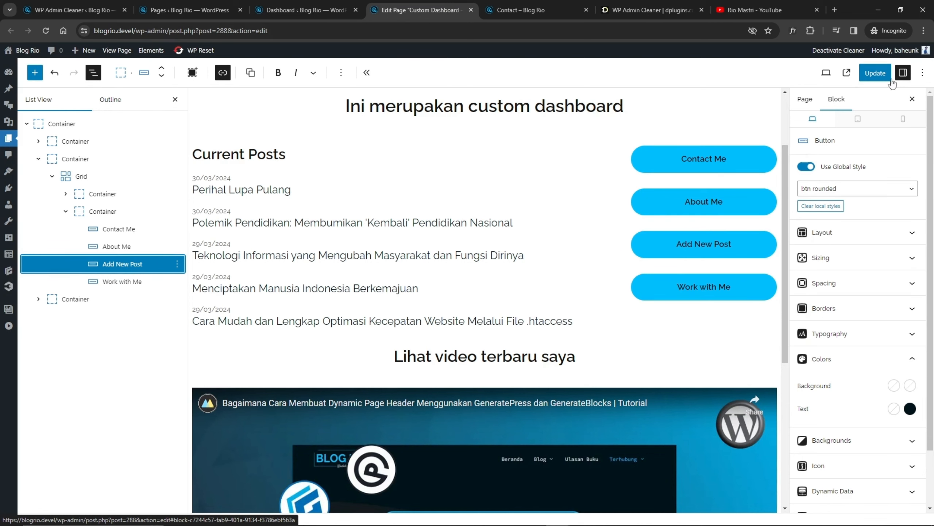
pyautogui.click(875, 75)
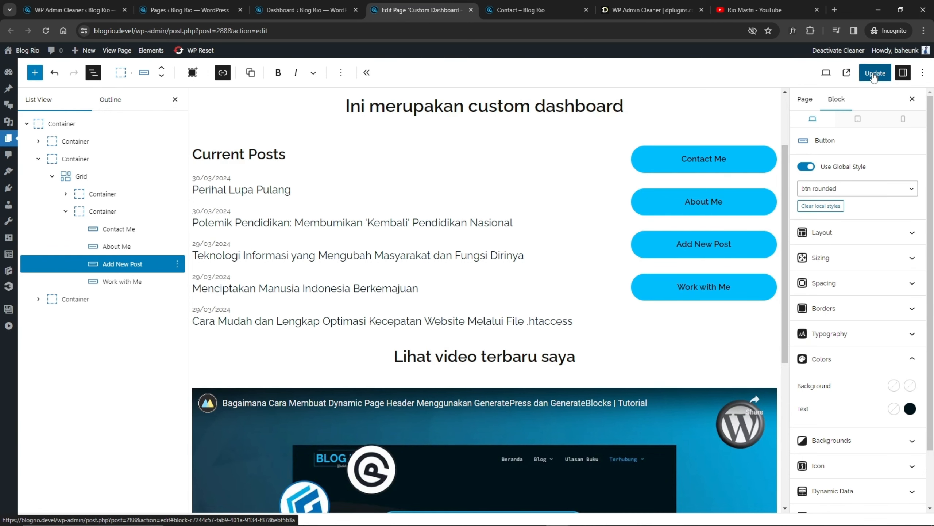
# Check the WordPress dashboard, then review the custom page's posts list, buttons and embedded video in the editor.
pyautogui.click(313, 11)
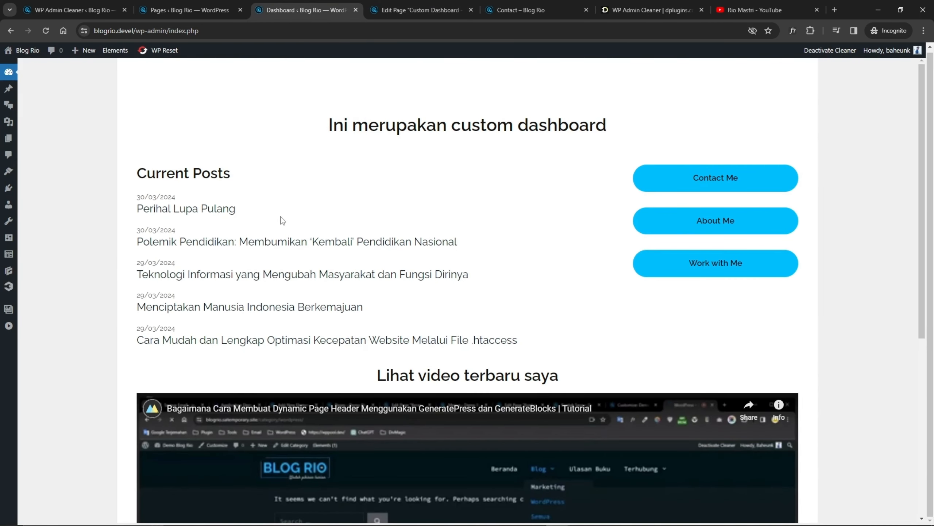
pyautogui.click(420, 11)
pyautogui.scroll(-6, 482, 287)
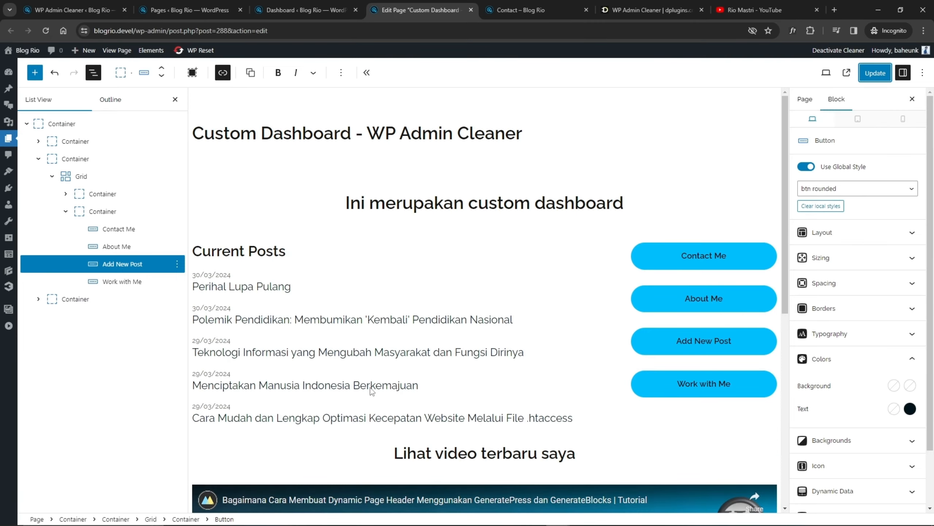
pyautogui.scroll(-7, 370, 387)
pyautogui.scroll(-1, 414, 433)
pyautogui.scroll(-3, 413, 434)
pyautogui.scroll(10, 333, 413)
pyautogui.moveTo(192, 251); pyautogui.dragTo(287, 253)
# Go to the WP Admin Cleaner product page on dplugins.com.
pyautogui.click(651, 10)
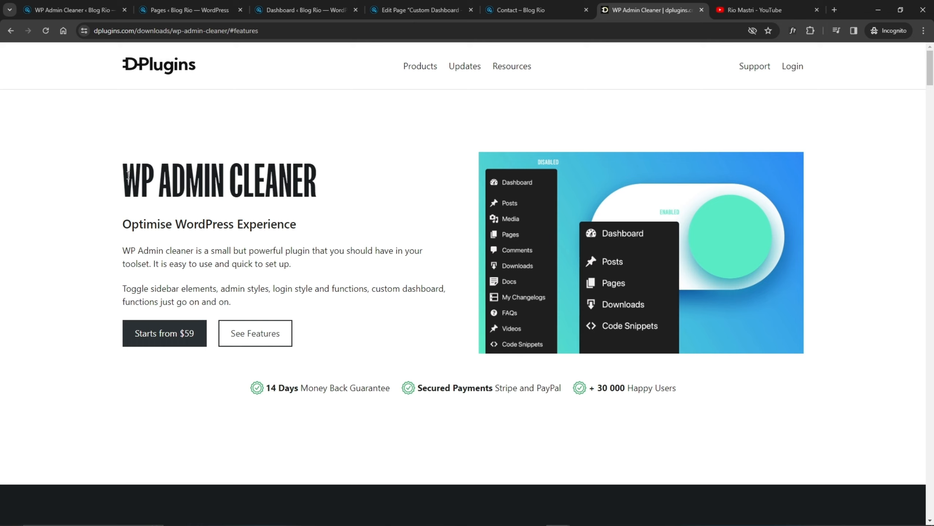